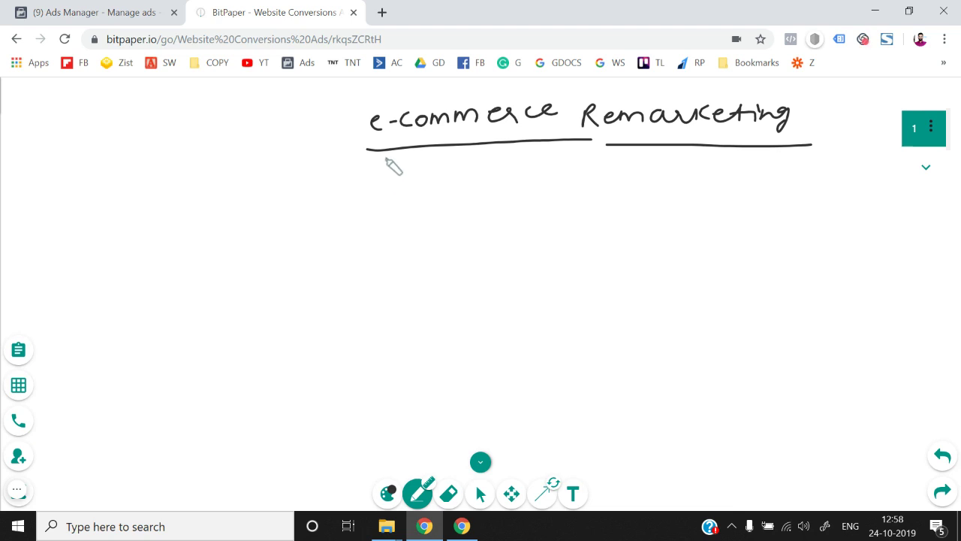
- Handwrite an underlined "Dynamic Remarketing" beneath the e-commerce Remarketing title, with a small arrow leading down to it
mouse_move(387, 155)
left_mouse_down()
mouse_move(382, 202)
mouse_move(412, 218)
mouse_move(444, 200)
mouse_move(522, 188)
mouse_move(696, 192)
mouse_move(784, 181)
mouse_move(802, 197)
left_mouse_up()
left_click_drag(367, 221, 801, 197)
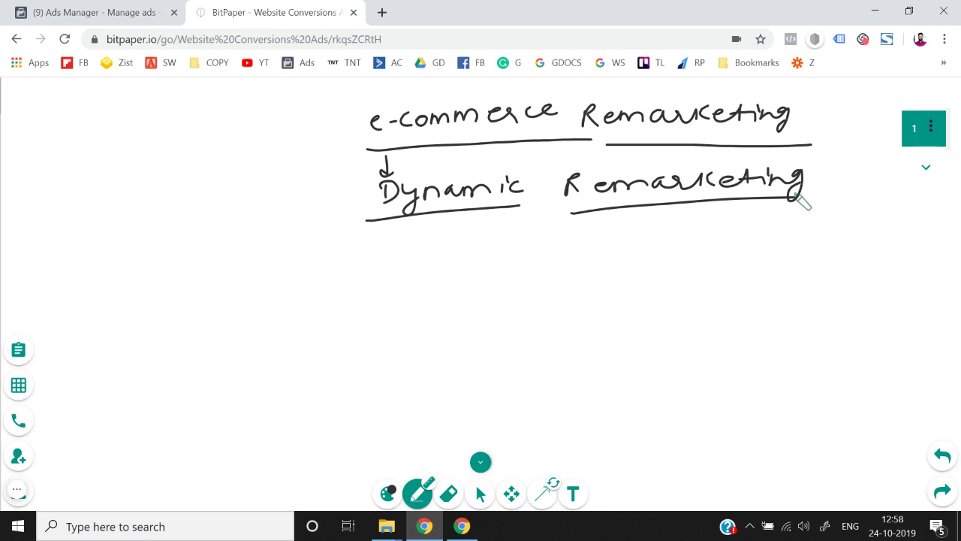
- Draw a downward arrow under "Dynamic Remarketing" and handwrite "Pixel Setup" below it with a double-arrow bullet
left_click_drag(494, 213, 494, 244)
left_click_drag(486, 237, 500, 239)
left_click_drag(440, 261, 438, 286)
mouse_move(440, 262)
left_mouse_down()
mouse_move(443, 276)
mouse_move(503, 279)
mouse_move(535, 259)
mouse_move(585, 279)
left_mouse_up()
left_click_drag(573, 265, 634, 263)
mouse_move(639, 260)
left_mouse_down()
mouse_move(643, 285)
mouse_move(642, 273)
left_mouse_up()
left_click_drag(381, 280, 398, 280)
left_click_drag(383, 285, 398, 291)
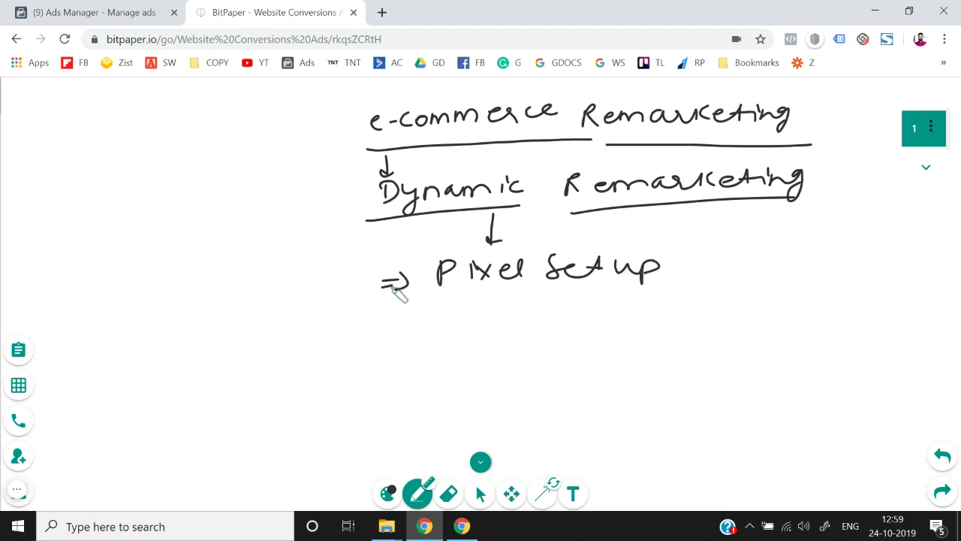
- Handwrite "Catalog" as a second bulleted entry below "Pixel Setup" and underline it
left_click_drag(377, 316, 395, 321)
left_click_drag(391, 308, 399, 331)
mouse_move(465, 308)
left_mouse_down()
mouse_move(453, 309)
mouse_move(521, 316)
mouse_move(553, 307)
mouse_move(584, 316)
mouse_move(598, 335)
left_mouse_up()
left_click(624, 309)
left_click_drag(441, 341, 542, 335)
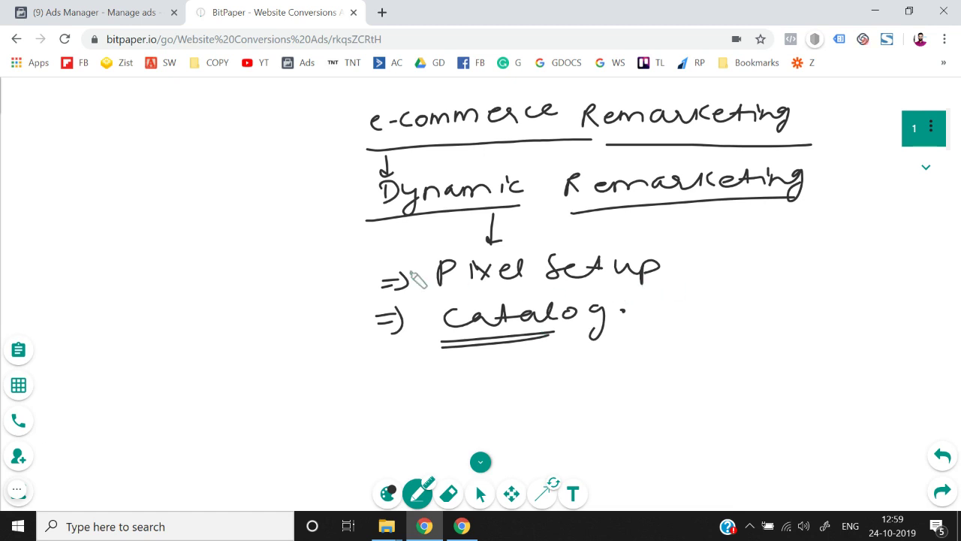
- Enclose the "Pixel Setup" and "Catalog" entries in square brackets and underline "Pixel Setup"
mouse_move(426, 266)
left_mouse_down()
mouse_move(417, 335)
mouse_move(425, 335)
left_mouse_up()
mouse_move(679, 262)
left_mouse_down()
mouse_move(712, 265)
mouse_move(702, 325)
left_mouse_up()
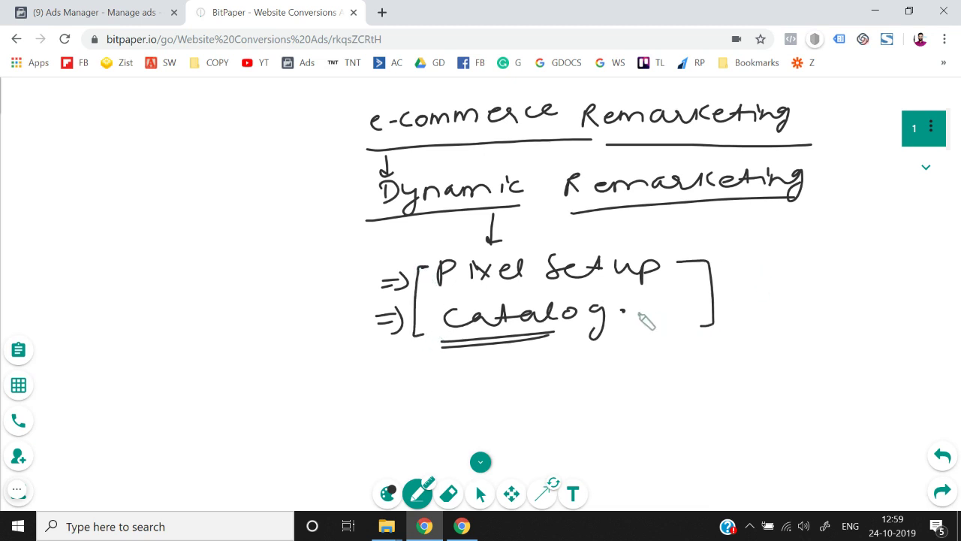
left_click_drag(470, 287, 596, 284)
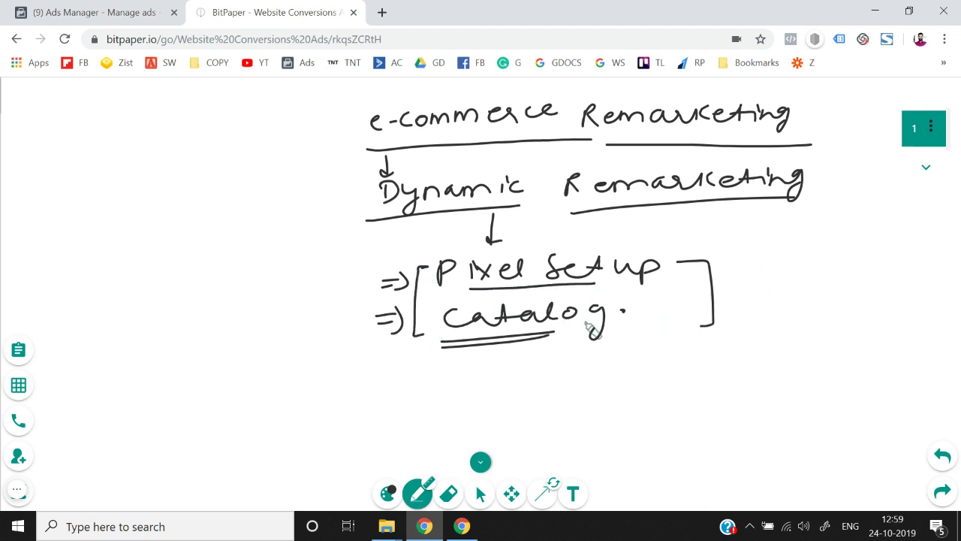
left_click_drag(622, 315, 635, 316)
- Switch to Ads Manager and start a new campaign with the Catalogue Sales objective, dismissing the prompt about the earlier draft
left_click(75, 13)
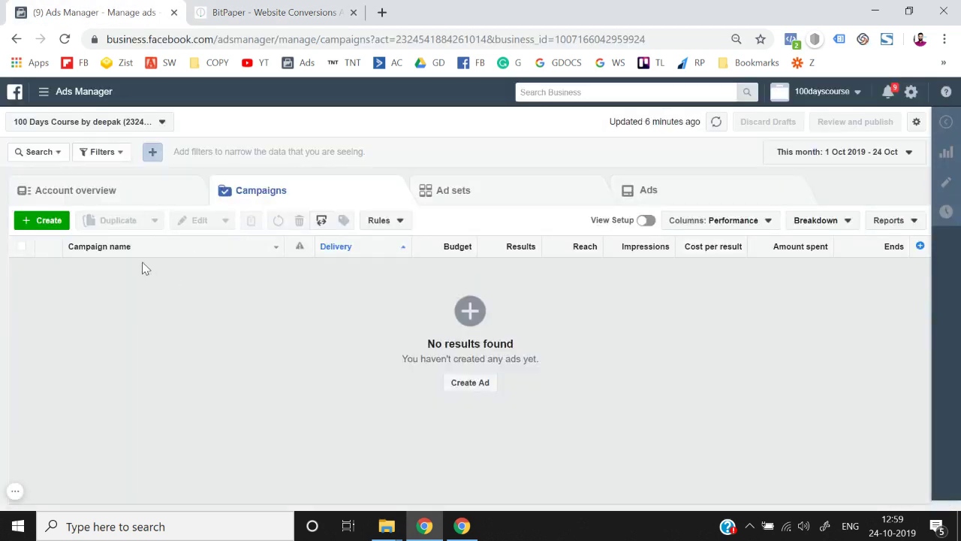
left_click(49, 223)
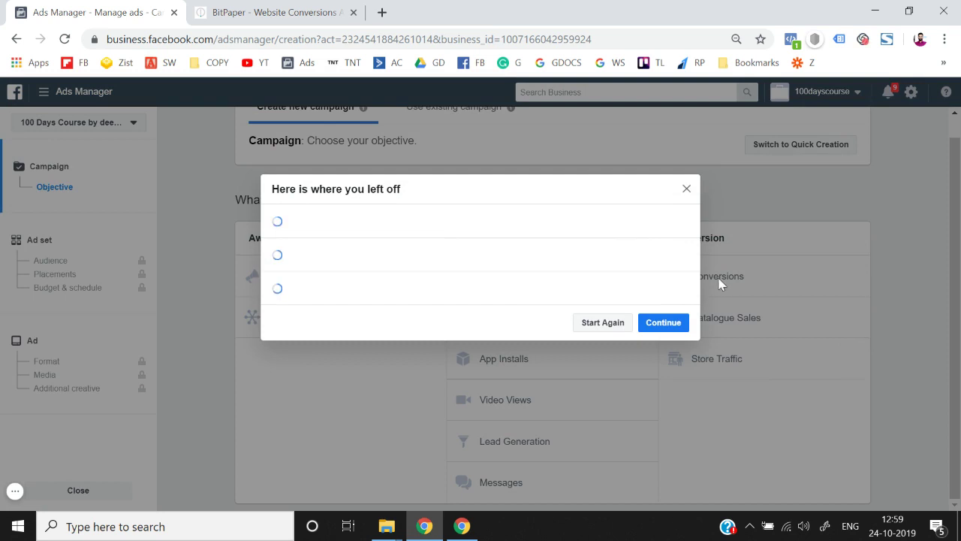
left_click(685, 188)
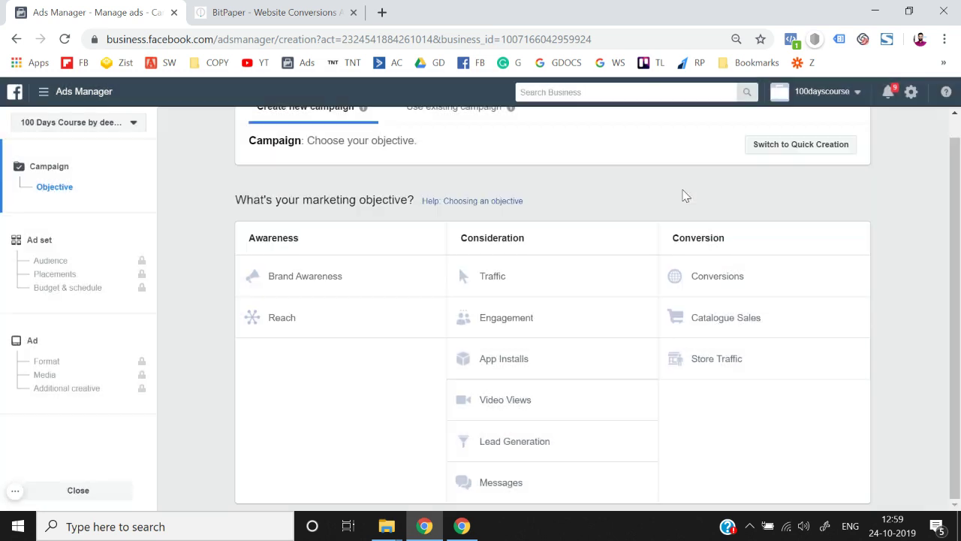
left_click(721, 328)
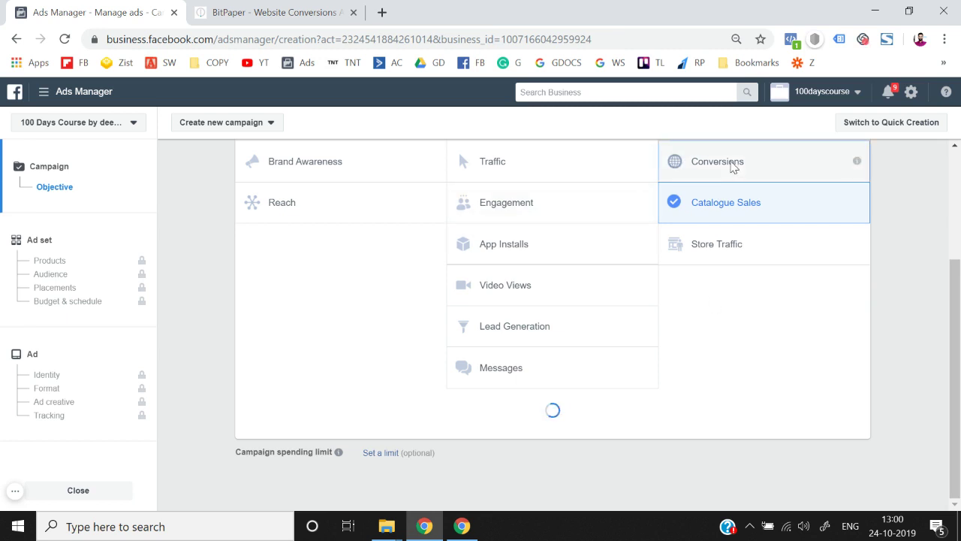
left_click(732, 165)
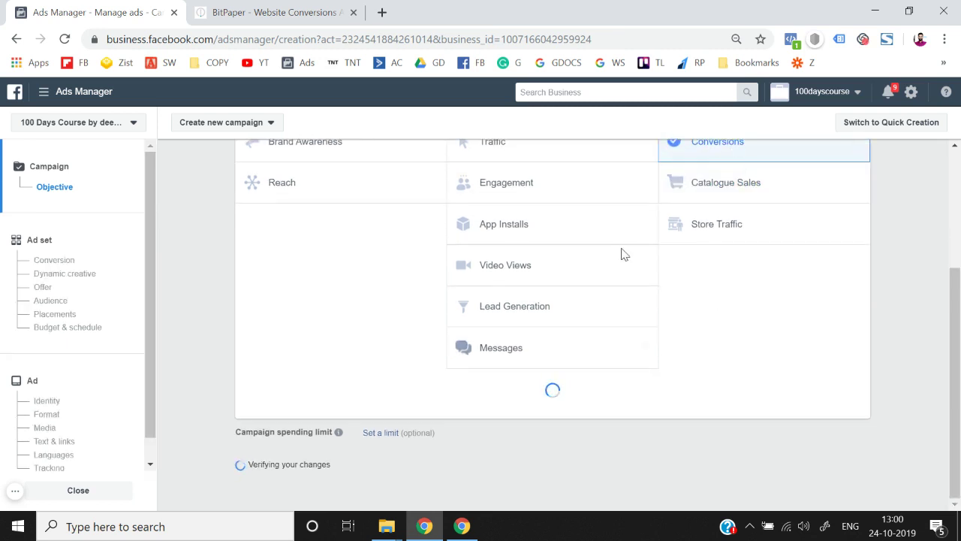
left_click(747, 190)
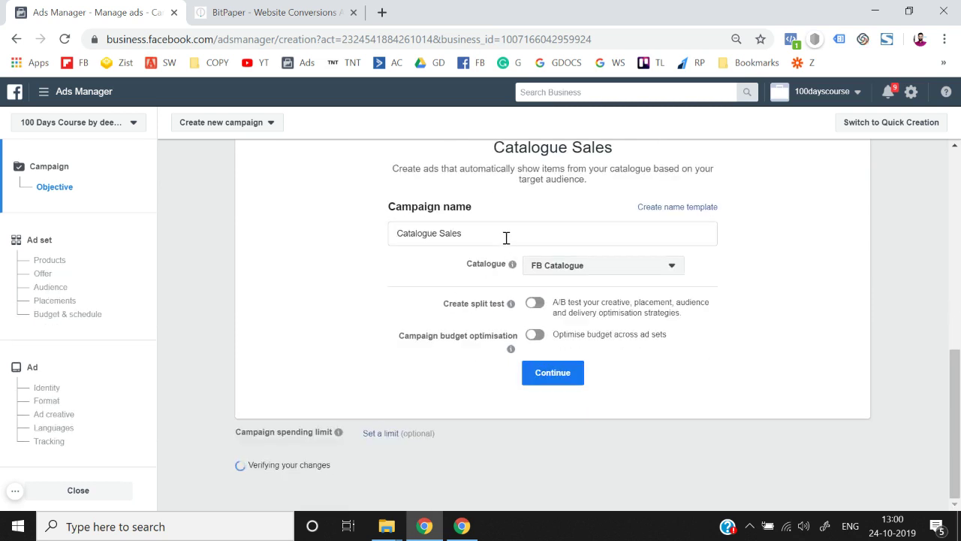
- Choose FB Catalogue for the Catalogue Sales campaign and continue to the ad set settings
mouse_move(511, 264)
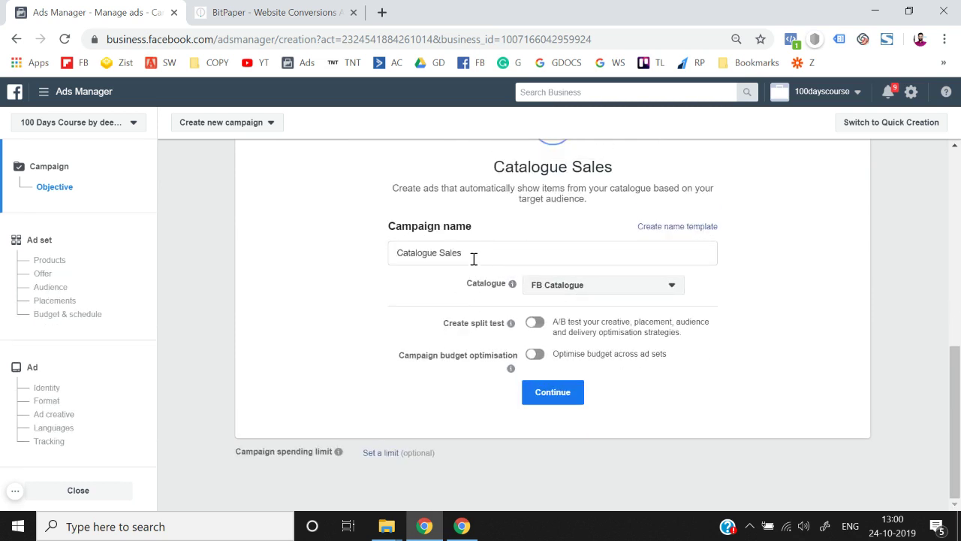
left_click(570, 292)
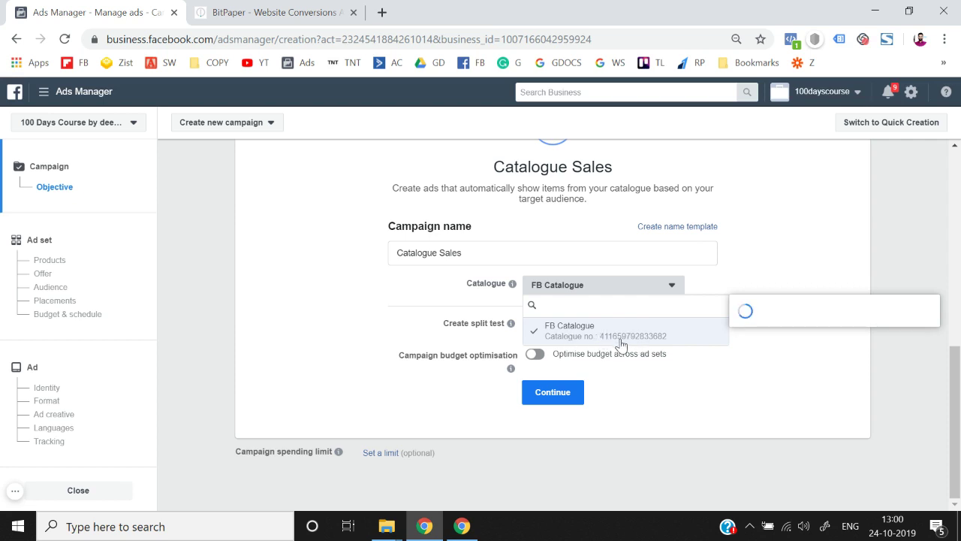
left_click(620, 342)
left_click(541, 392)
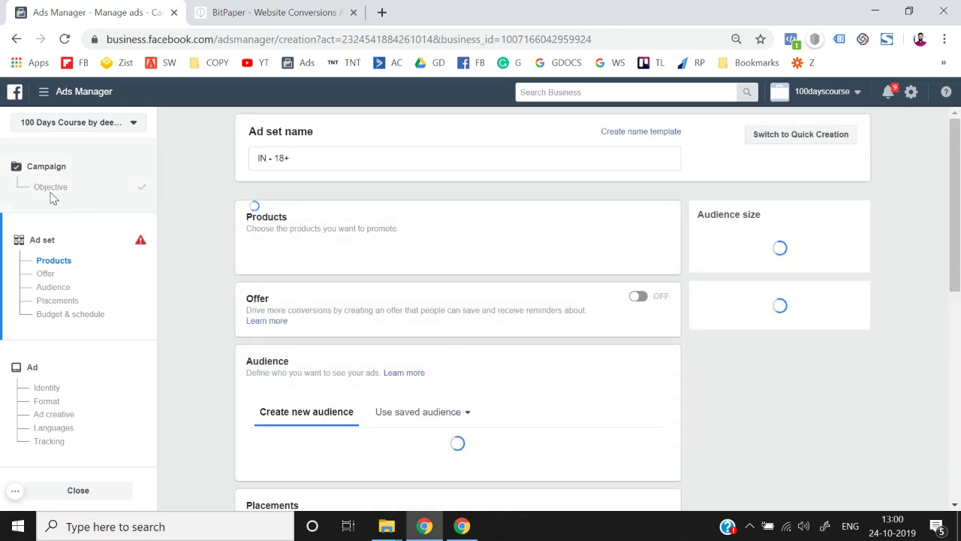
left_click(51, 192)
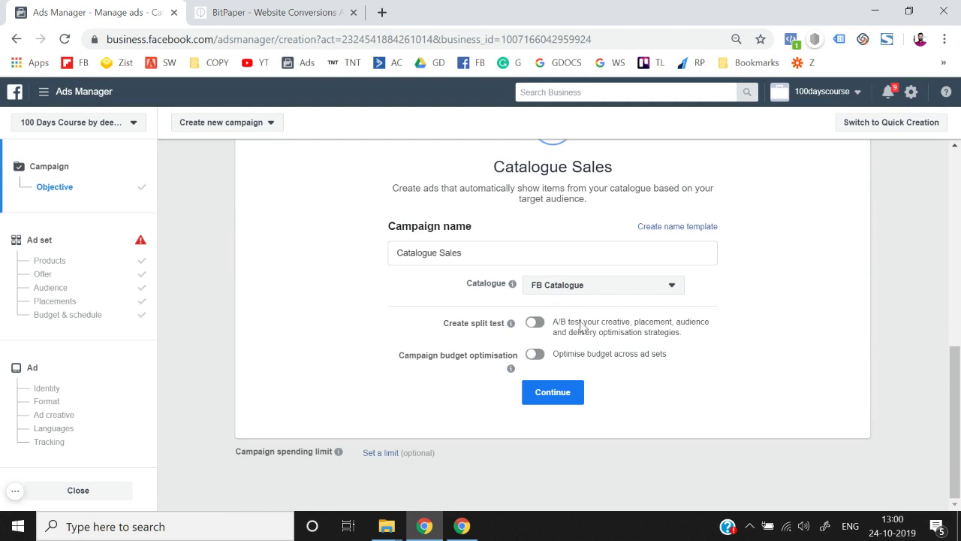
left_click(558, 402)
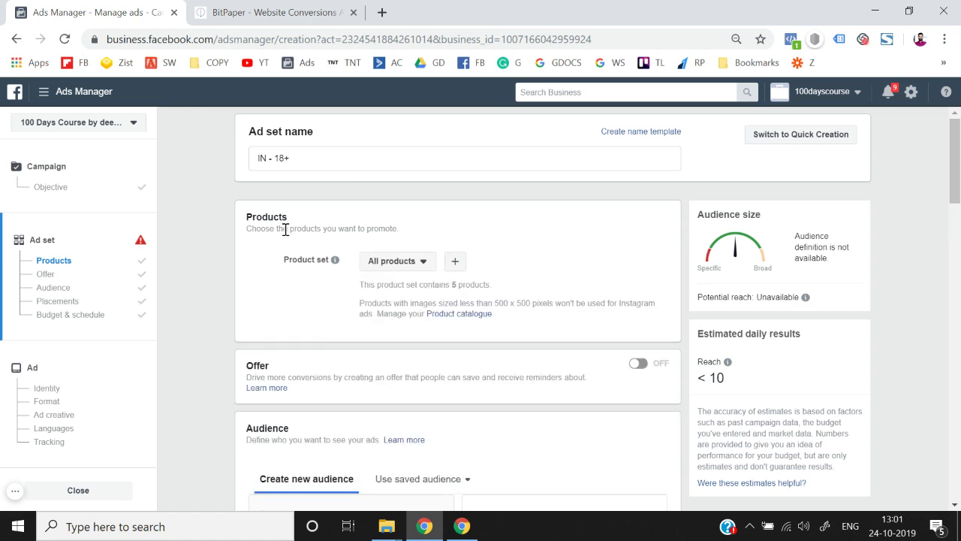
- Browse the items in the All products set and select it as the ad set's product set
left_click(398, 267)
mouse_move(398, 311)
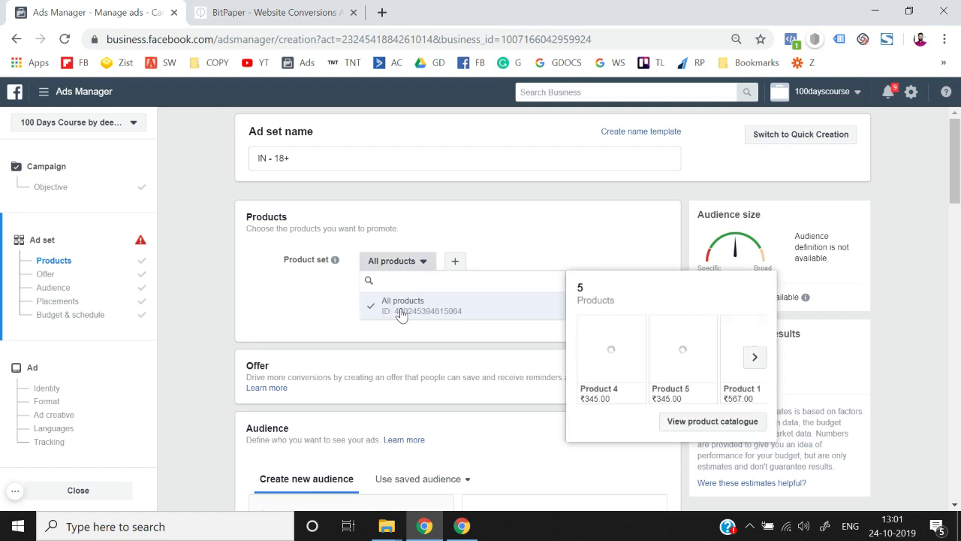
left_click(755, 361)
left_click(755, 360)
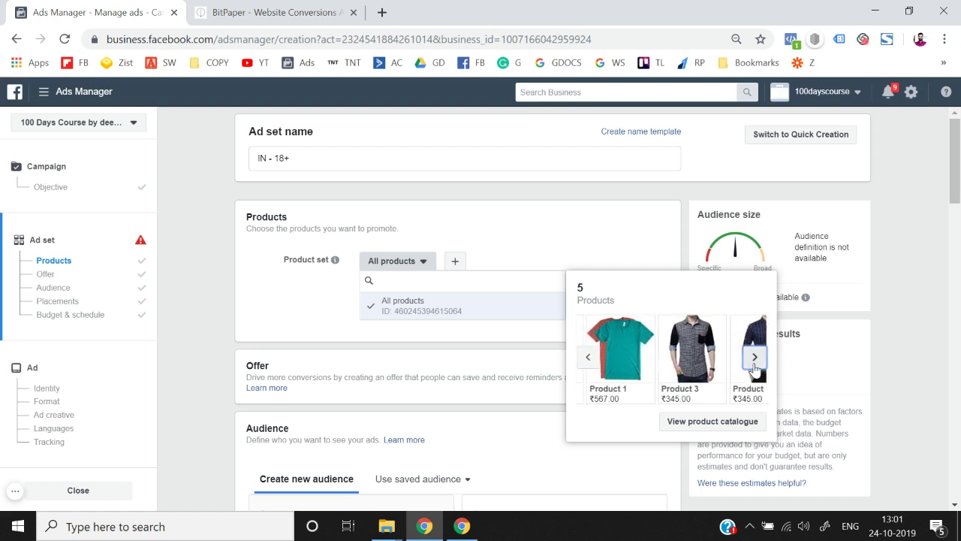
left_click(254, 342)
left_click(392, 265)
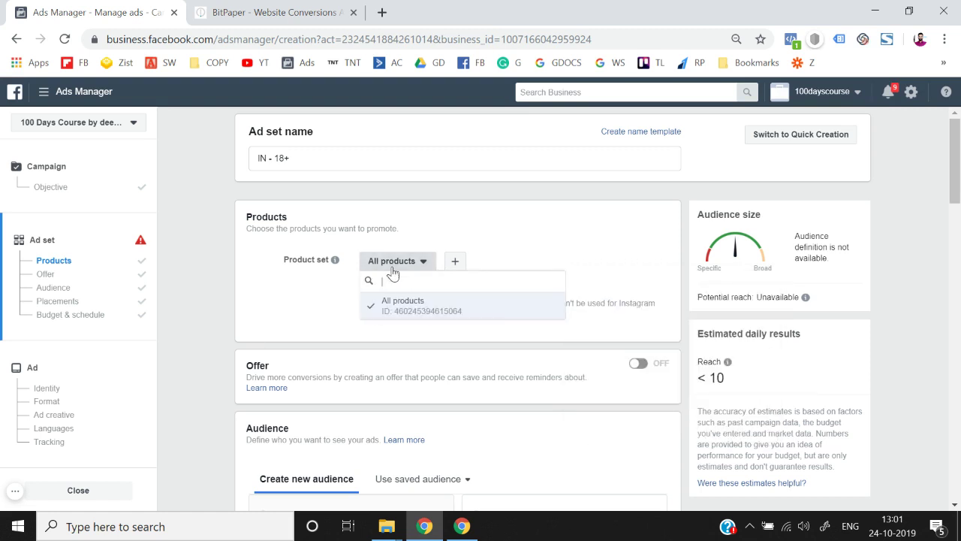
left_click(395, 303)
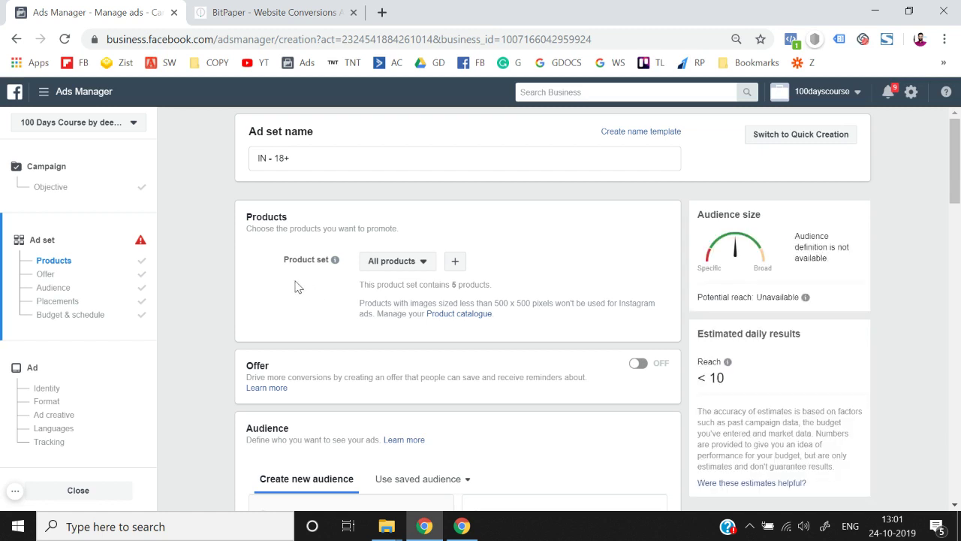
- Start creating a new product set in FB Catalogue and look over its filter rules and product preview
scroll(295, 287, "down", 1)
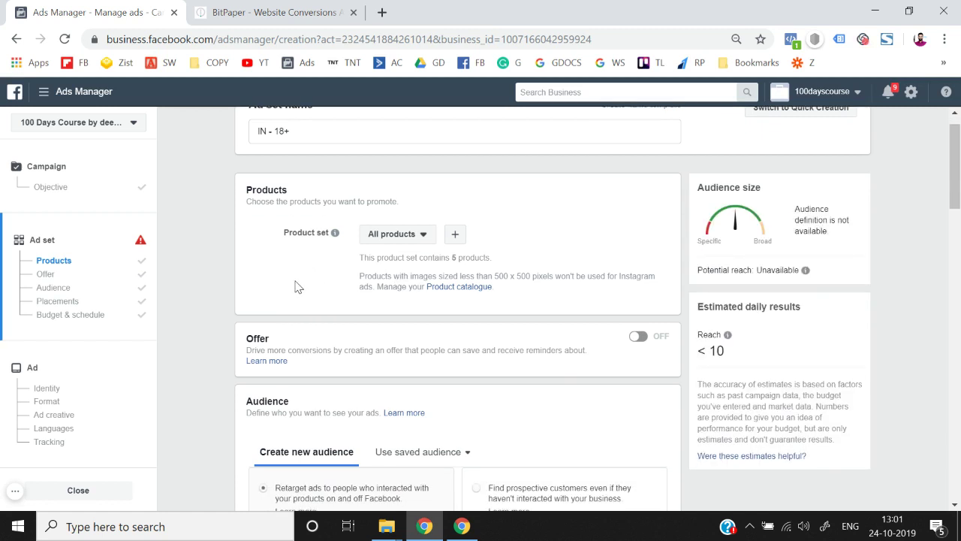
right_click(296, 287)
left_click(256, 255)
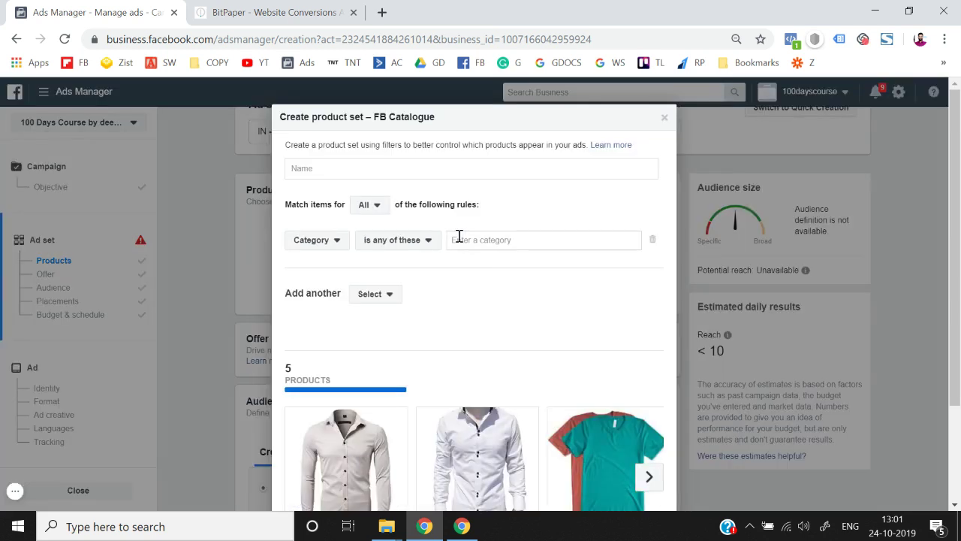
scroll(460, 237, "down", 2)
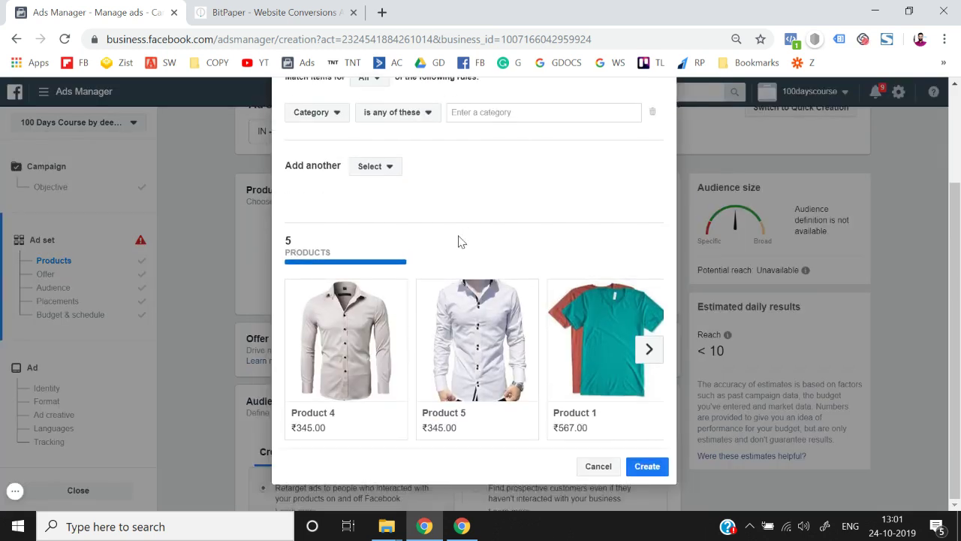
scroll(460, 237, "up", 2)
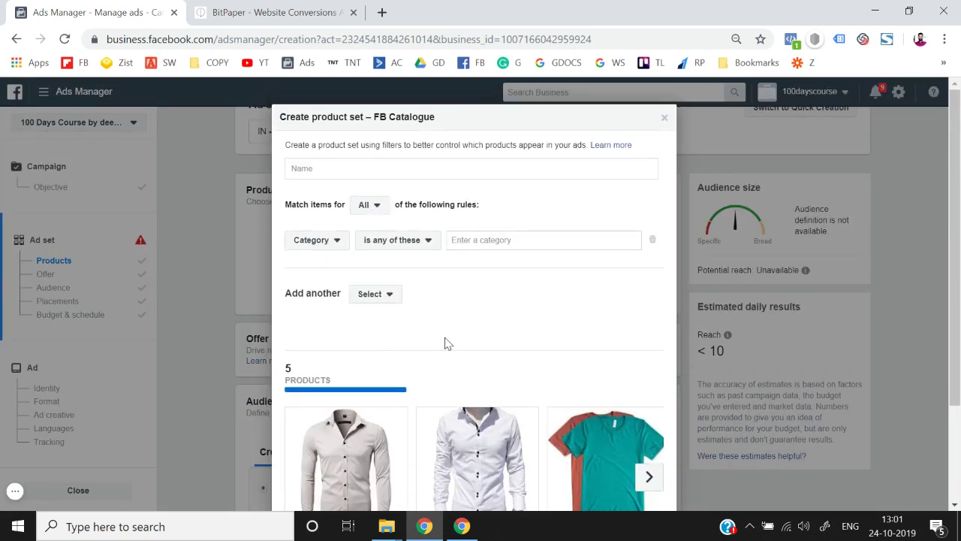
scroll(446, 344, "down", 2)
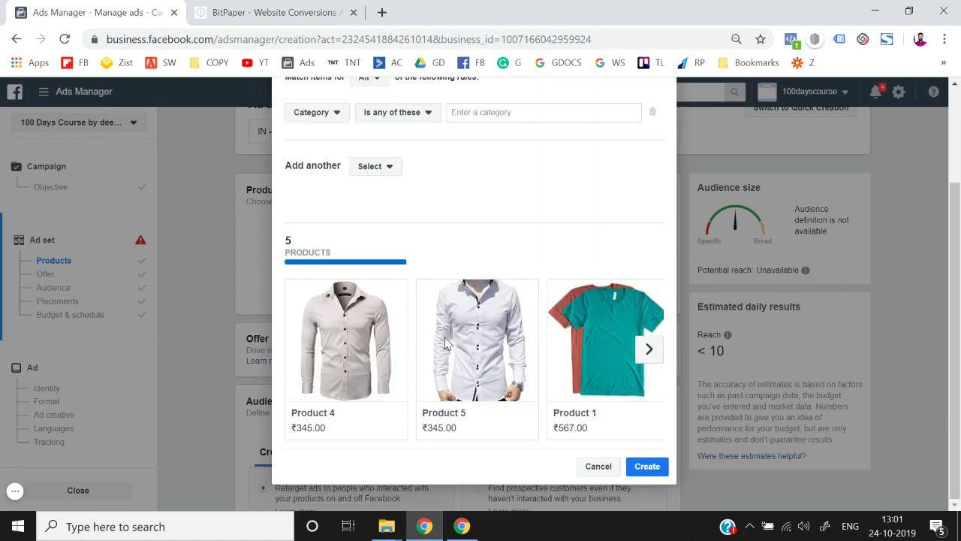
scroll(445, 343, "up", 2)
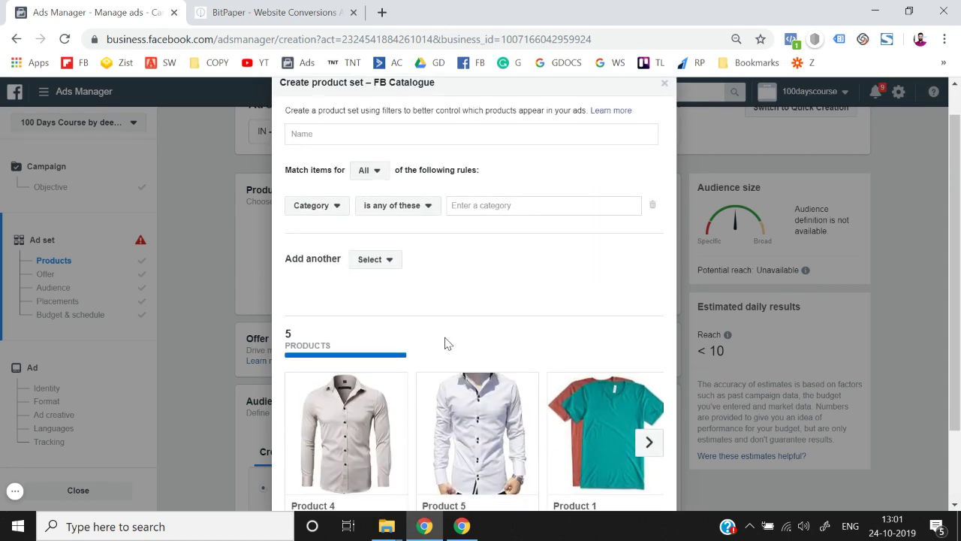
- Change the new product set's filter rule from category to price
left_click(322, 207)
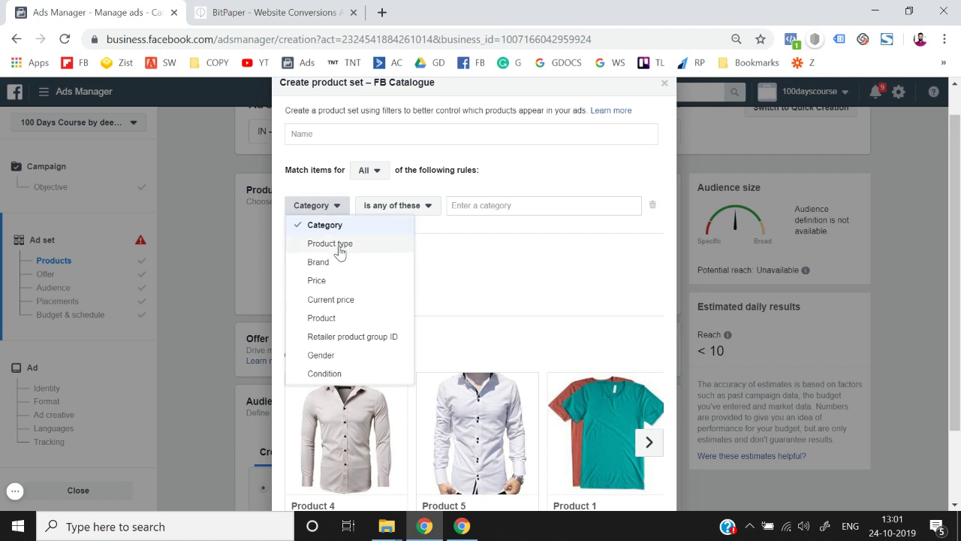
scroll(339, 250, "down", 1)
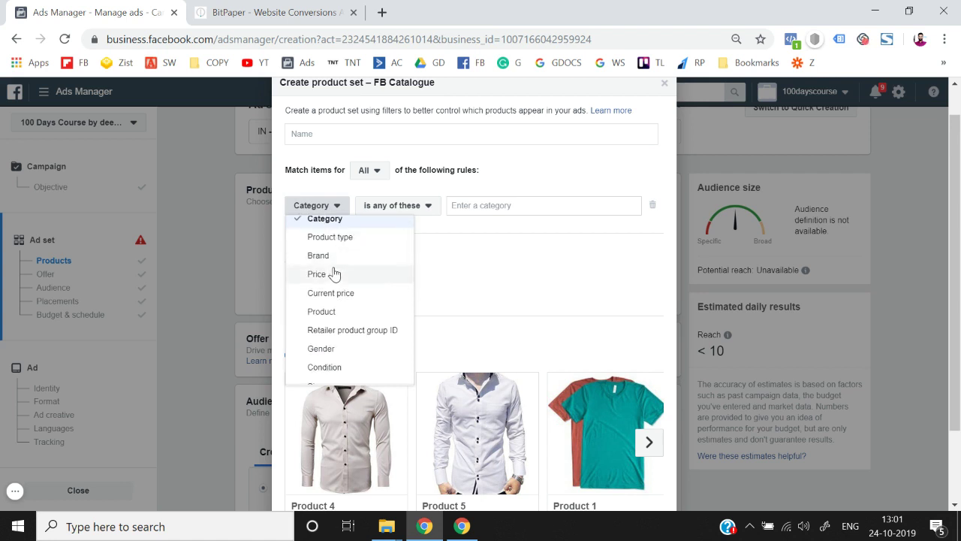
left_click(334, 274)
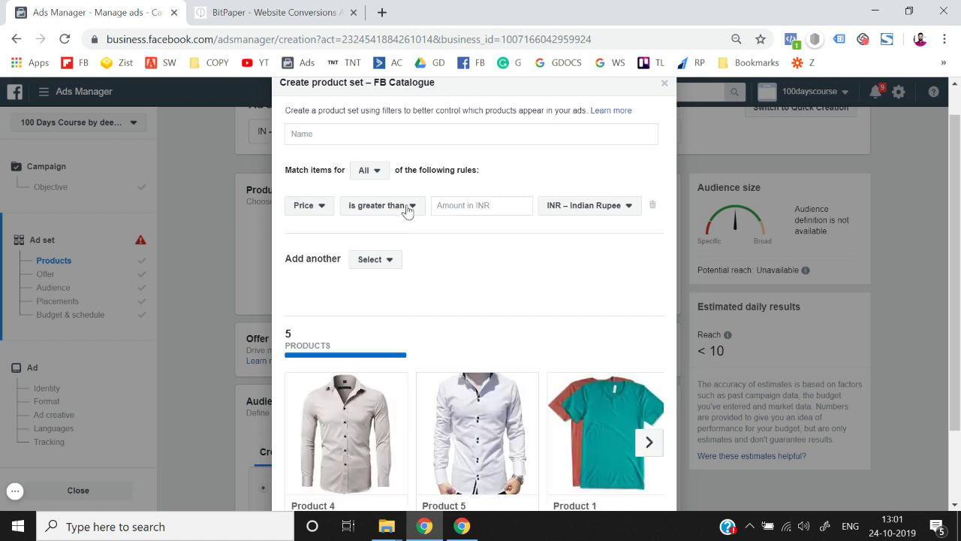
- Set the price rule to greater than ₹200 and browse the matching products in the preview
left_click(455, 204)
type("200")
left_click(511, 245)
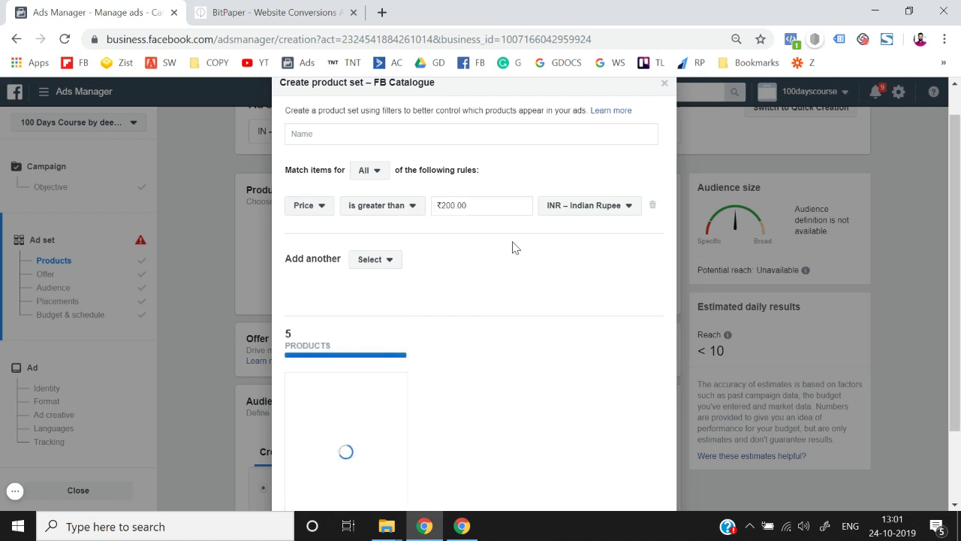
scroll(515, 248, "down", 1)
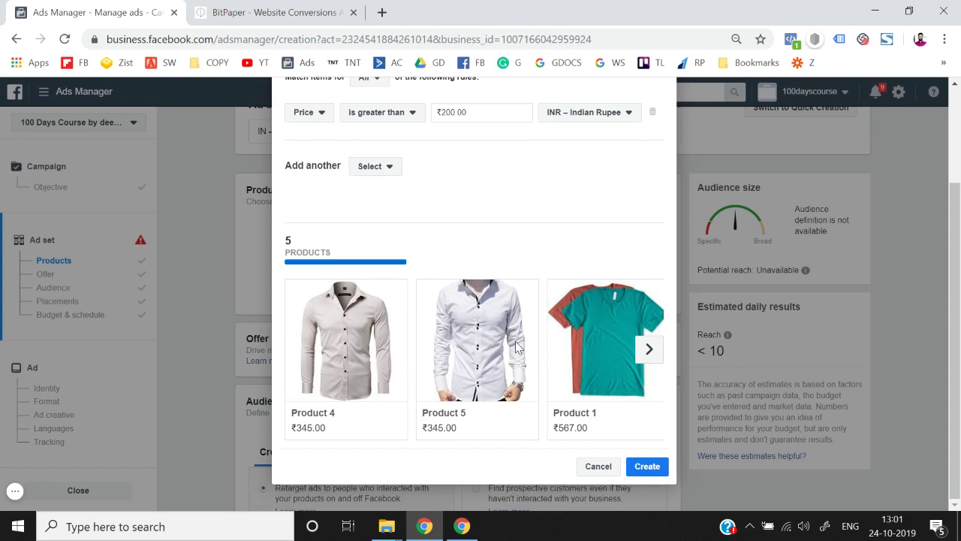
left_click(650, 351)
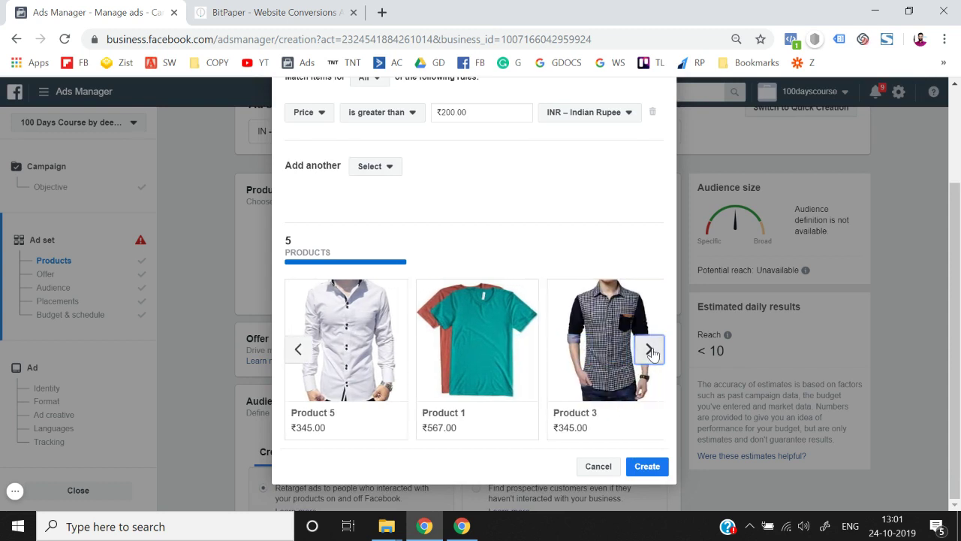
left_click(651, 351)
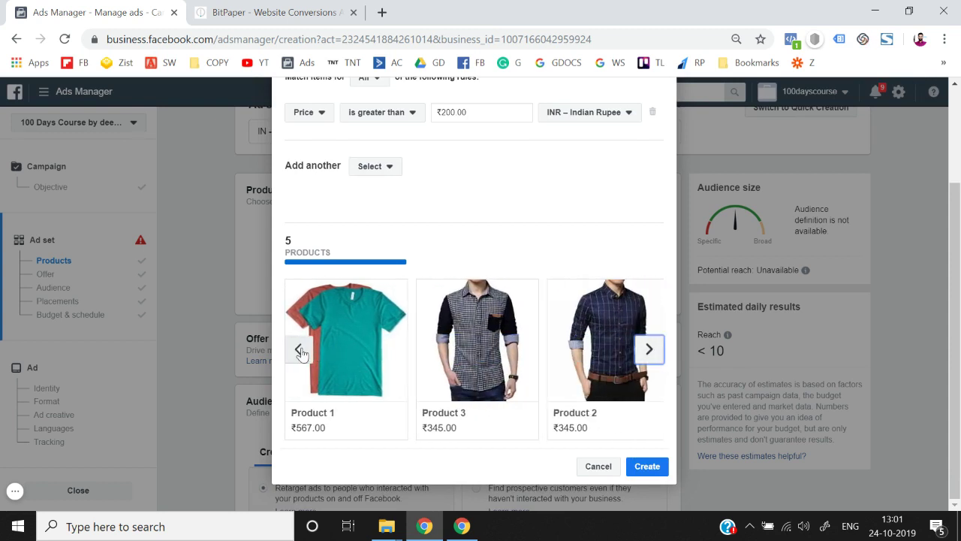
- Set the price rule's threshold to greater than ₹500
double_click(477, 112)
type("500")
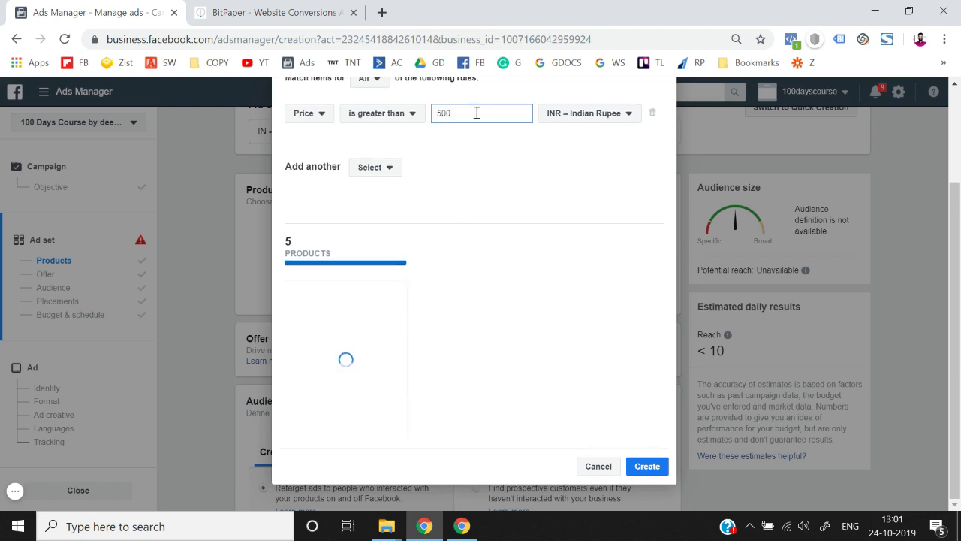
left_click(478, 190)
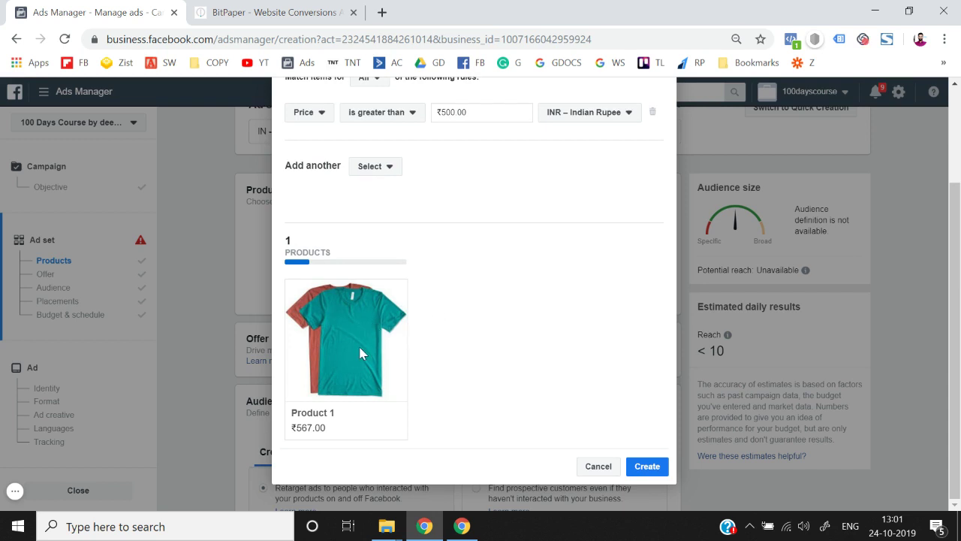
- Change the product set's filter rule from price to Product is any of these, selecting Product 1 and Product 3
scroll(361, 353, "up", 3)
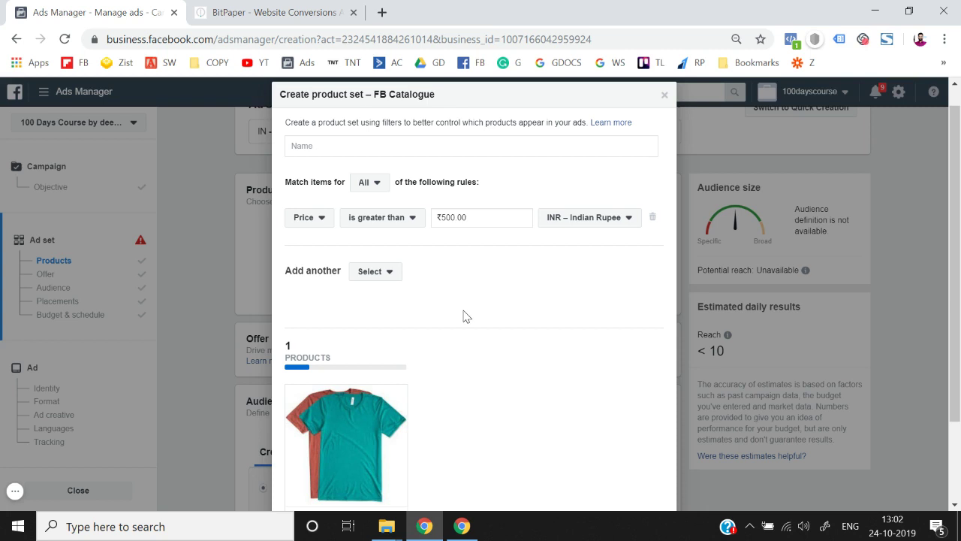
left_click(312, 221)
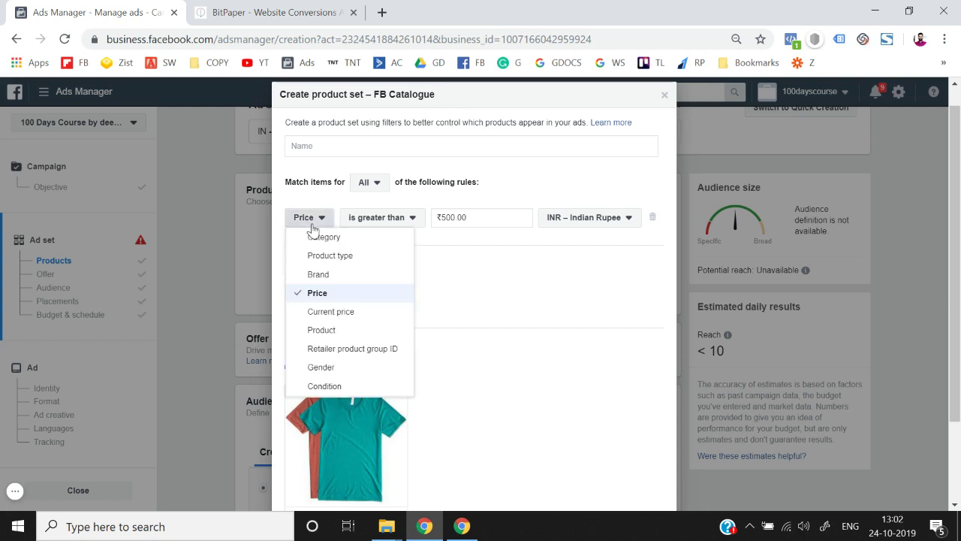
left_click(351, 338)
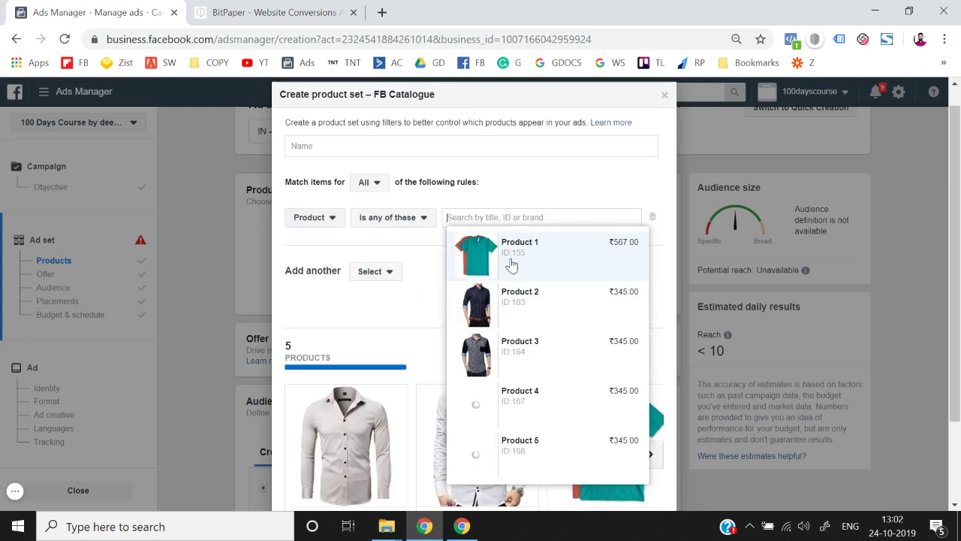
scroll(521, 413, "down", 1)
left_click(541, 221)
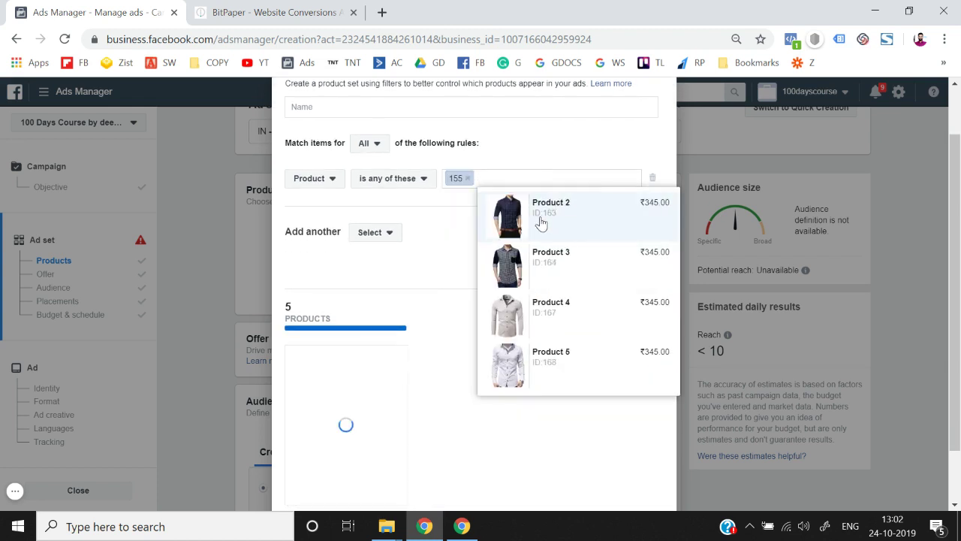
left_click(452, 235)
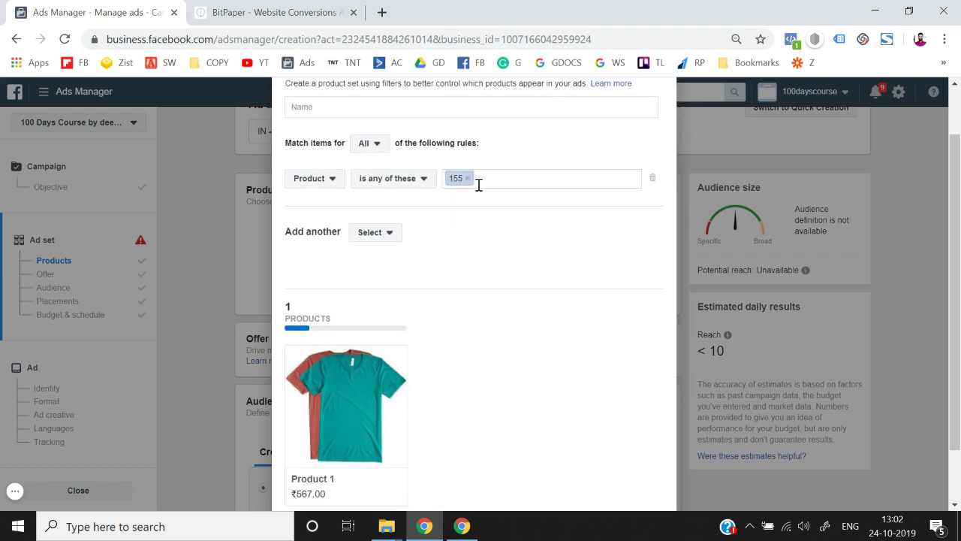
left_click(495, 176)
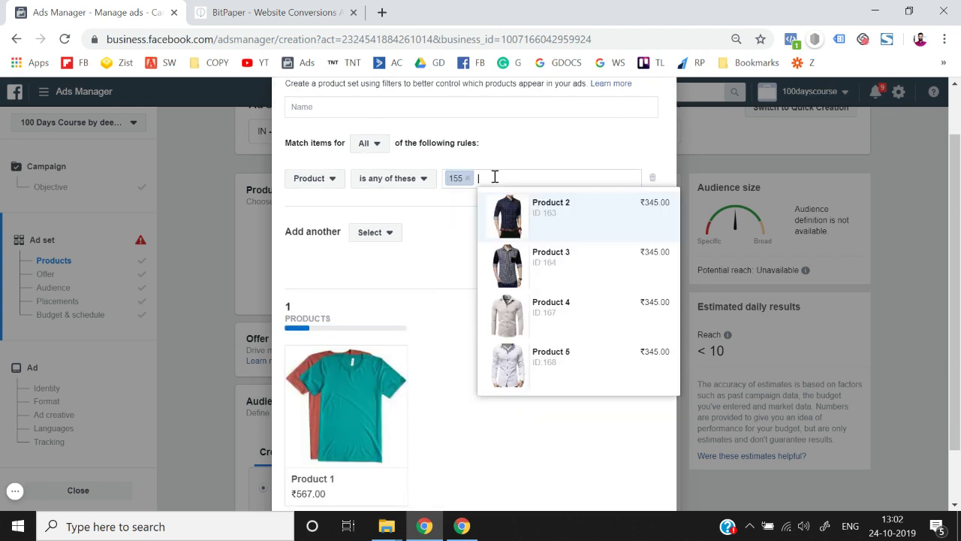
left_click(573, 286)
left_click(401, 277)
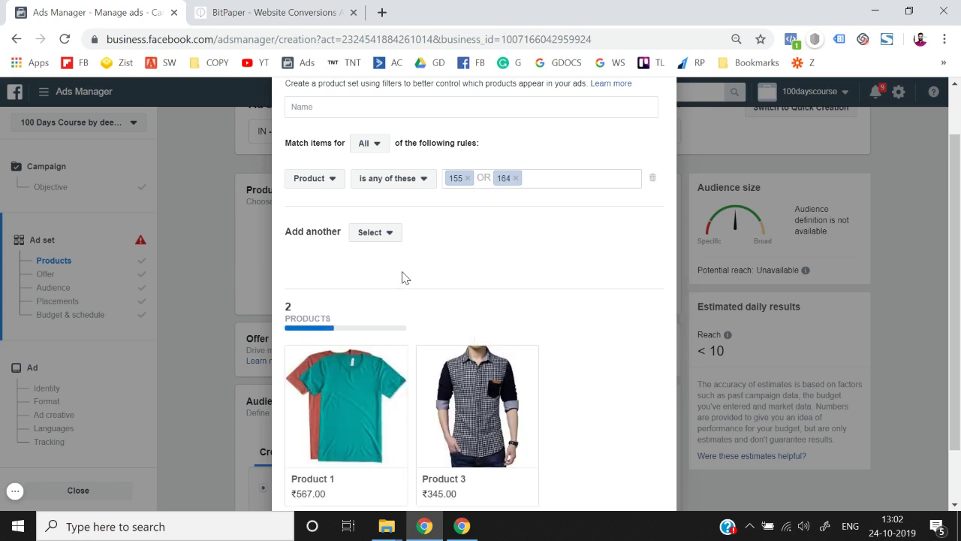
- Remove both selected products from the filter rule and look over the product preview
left_click(552, 174)
key("BackSpace")
key("BackSpace")
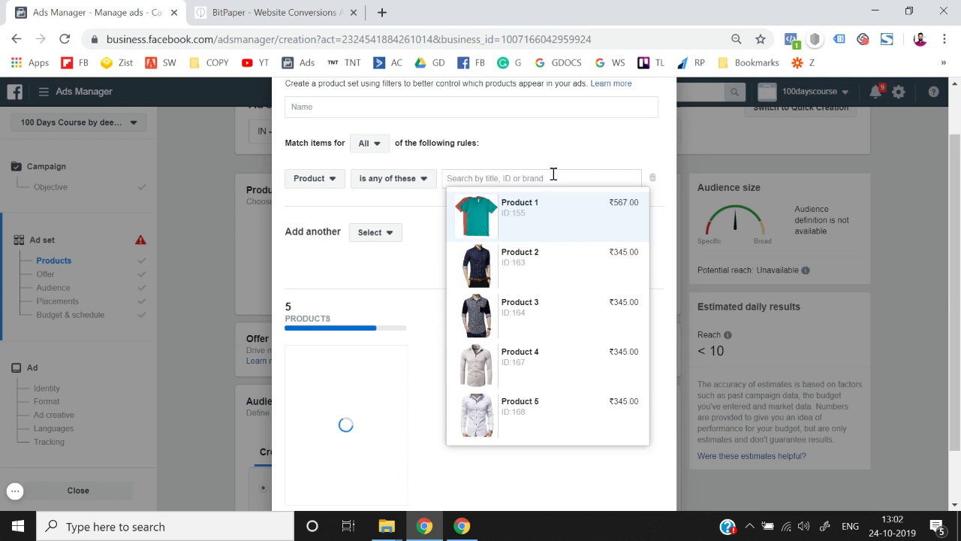
left_click(514, 146)
scroll(523, 341, "down", 2)
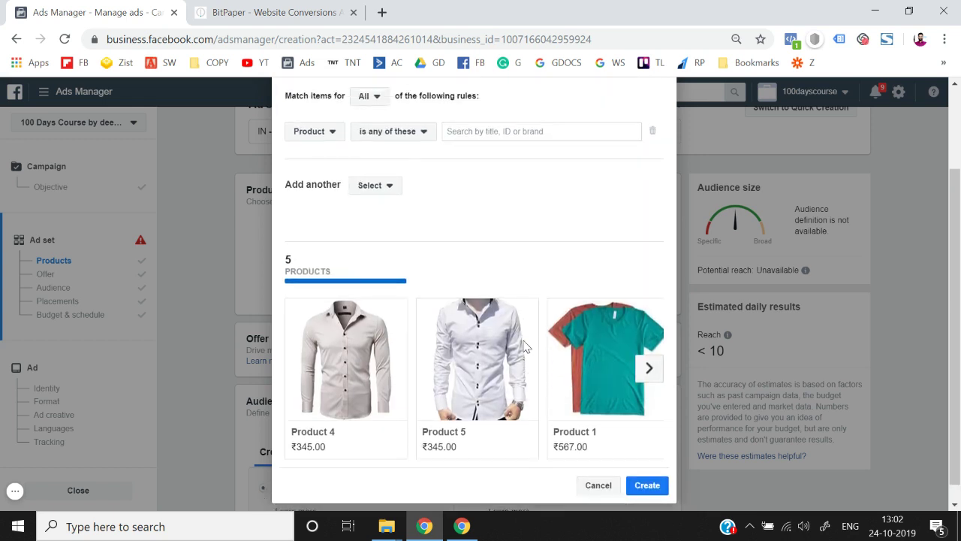
scroll(523, 346, "up", 2)
scroll(537, 328, "down", 2)
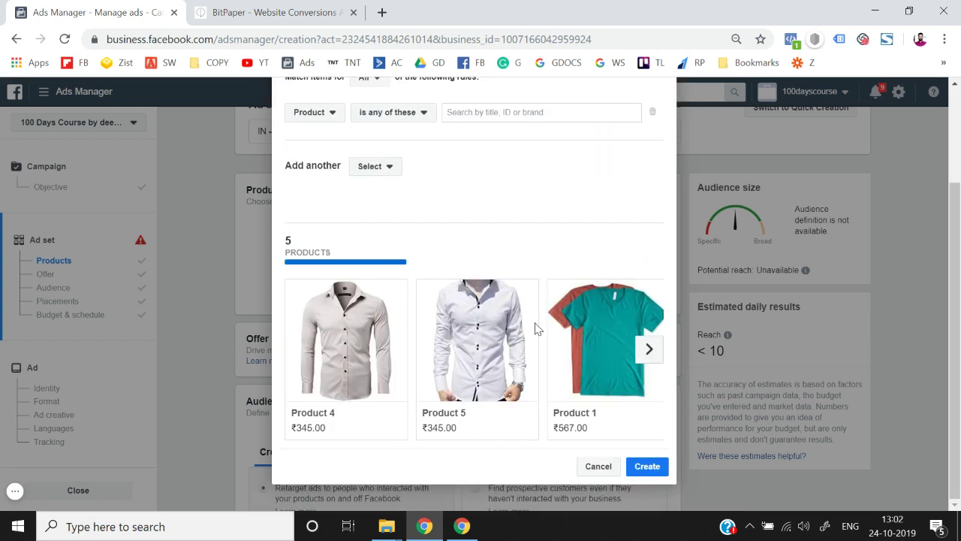
scroll(537, 329, "up", 2)
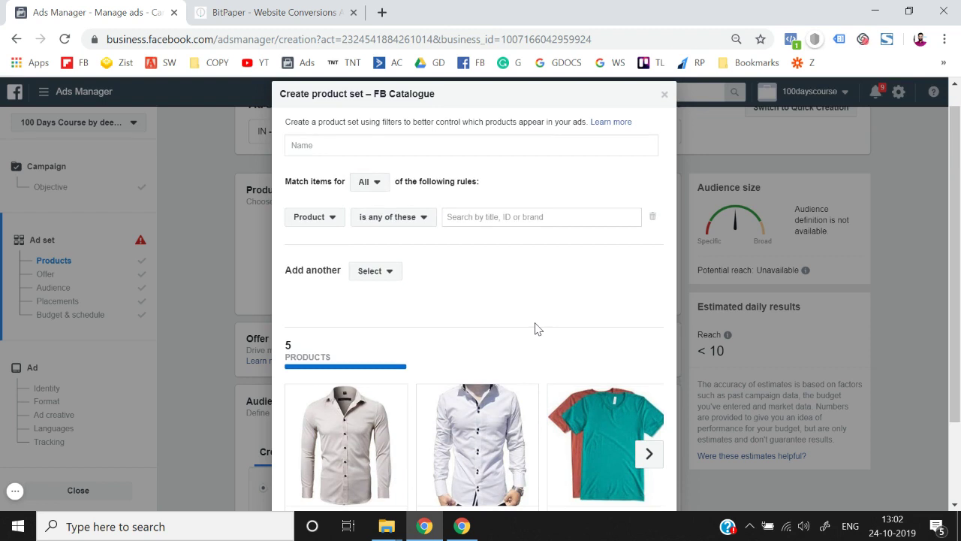
scroll(537, 328, "down", 2)
scroll(537, 328, "up", 2)
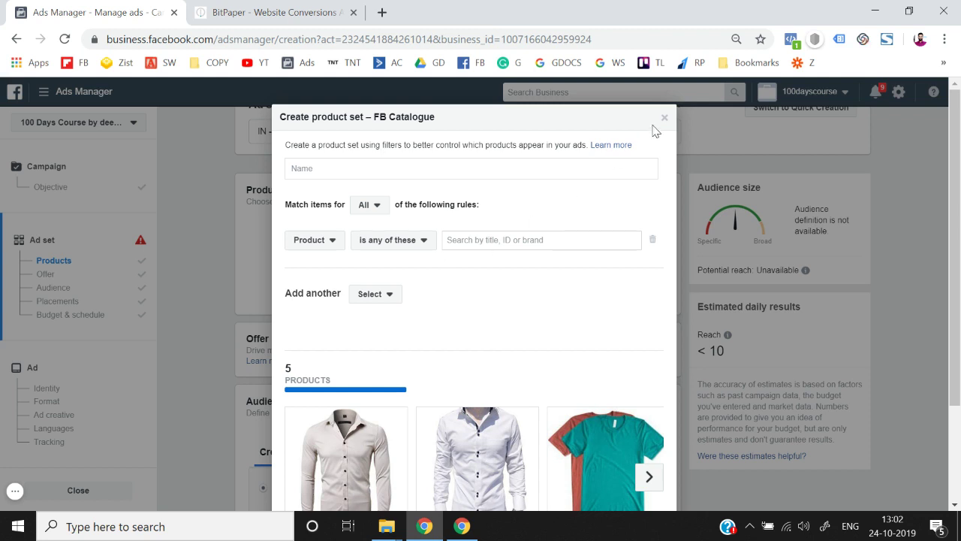
- Change the filter rule from product back to price, greater than ₹500
scroll(447, 285, "down", 1)
left_click(306, 239)
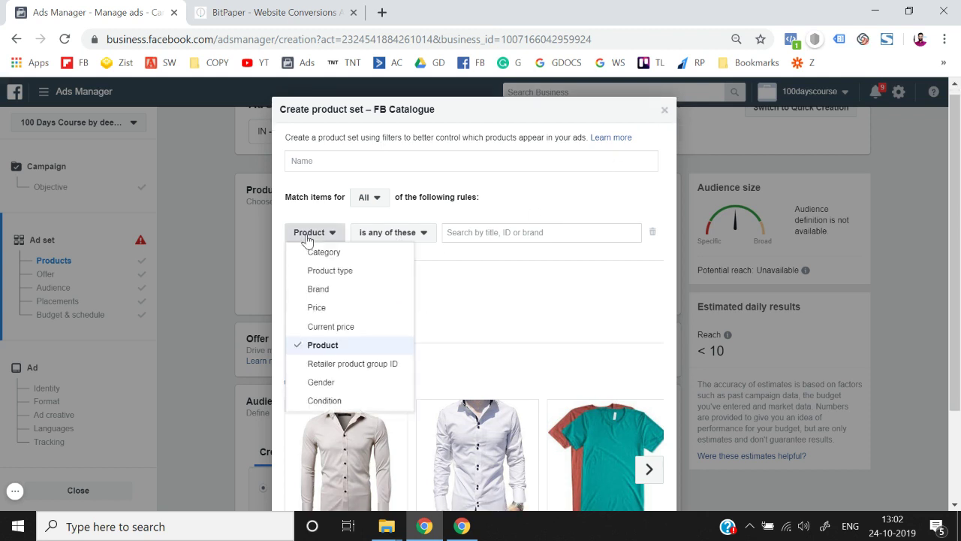
left_click(328, 307)
left_click(471, 236)
type("500")
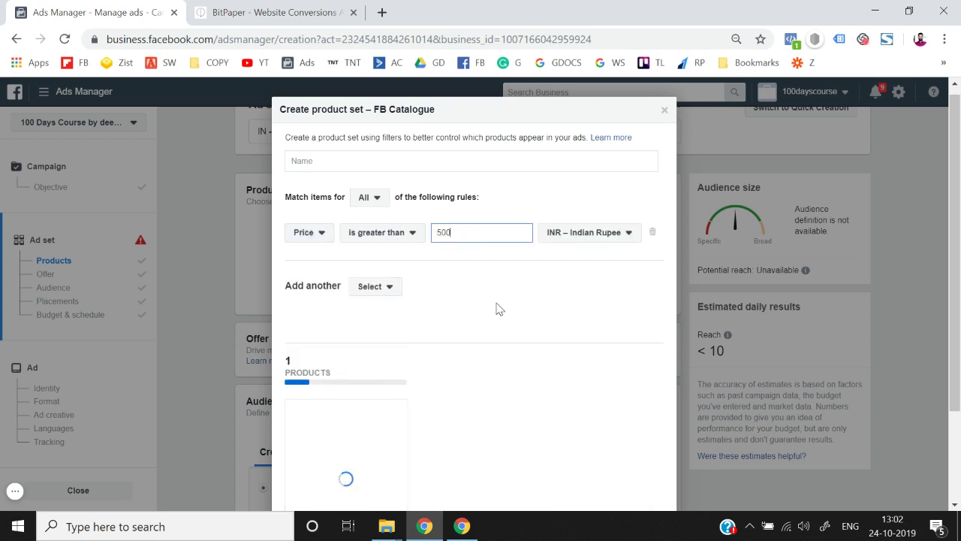
- Name the product set "Price more than 500" and create it
left_click(317, 157)
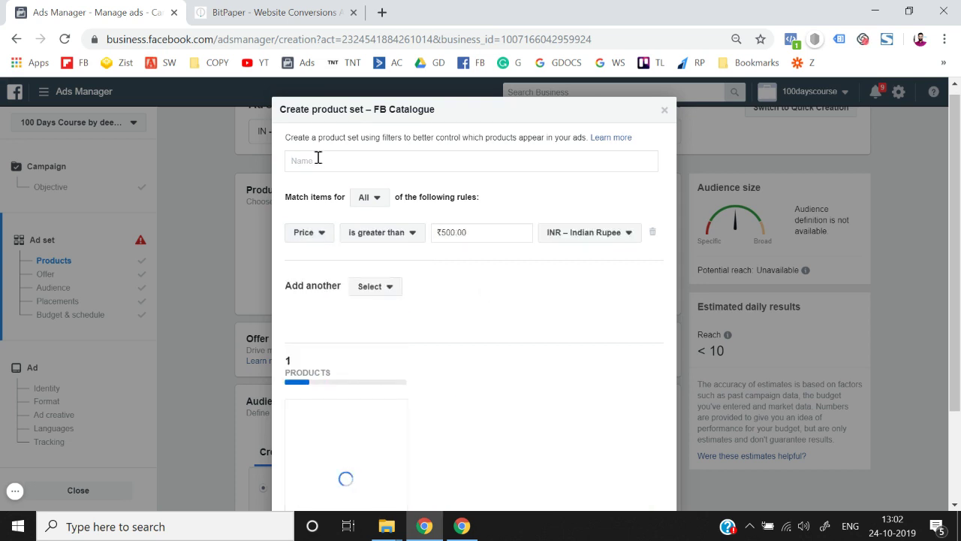
type("Price more than 500")
scroll(504, 296, "down", 3)
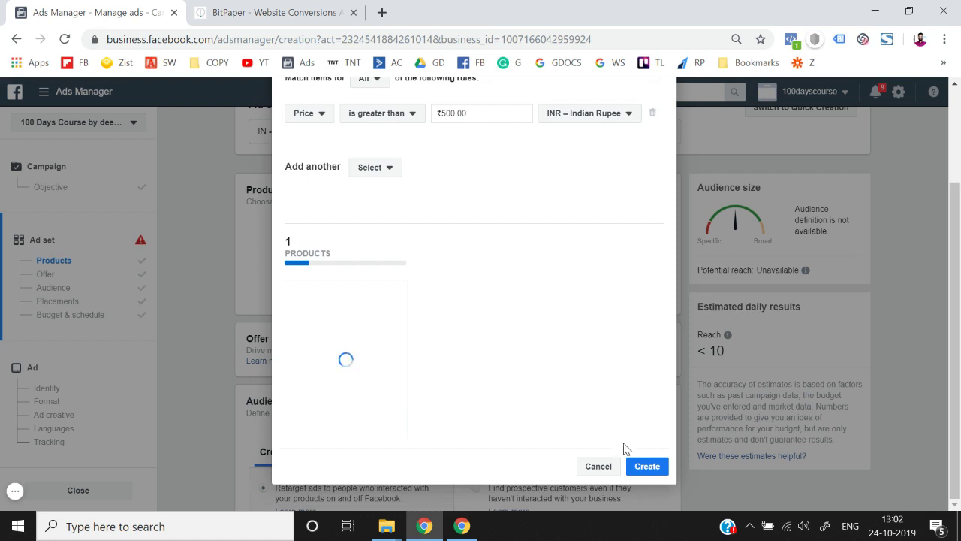
left_click(644, 475)
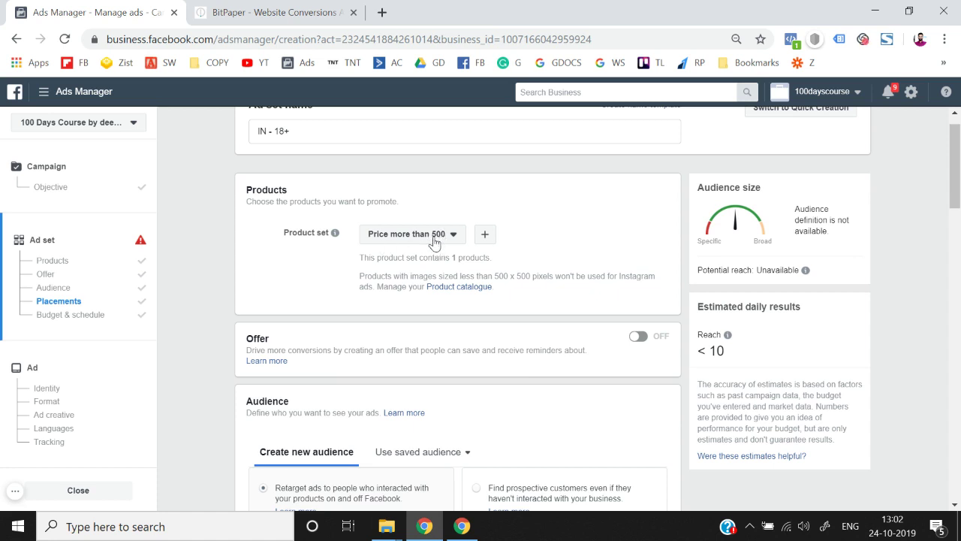
- Choose All products as the ad set's product set
left_click(434, 239)
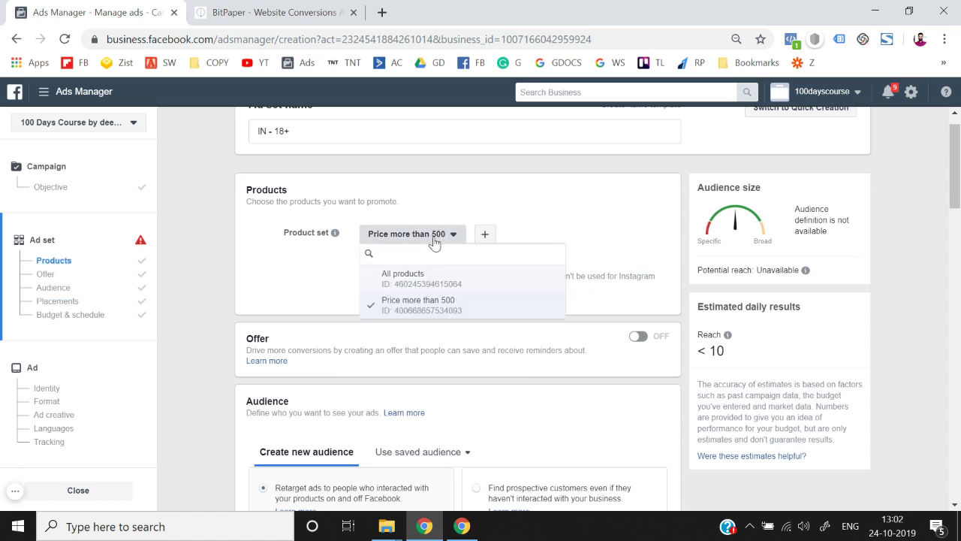
left_click(405, 283)
- Examine the ad set's audience section and its retargeting options, from cart viewers to up-sell, cross-sell and custom combination
scroll(290, 289, "down", 3)
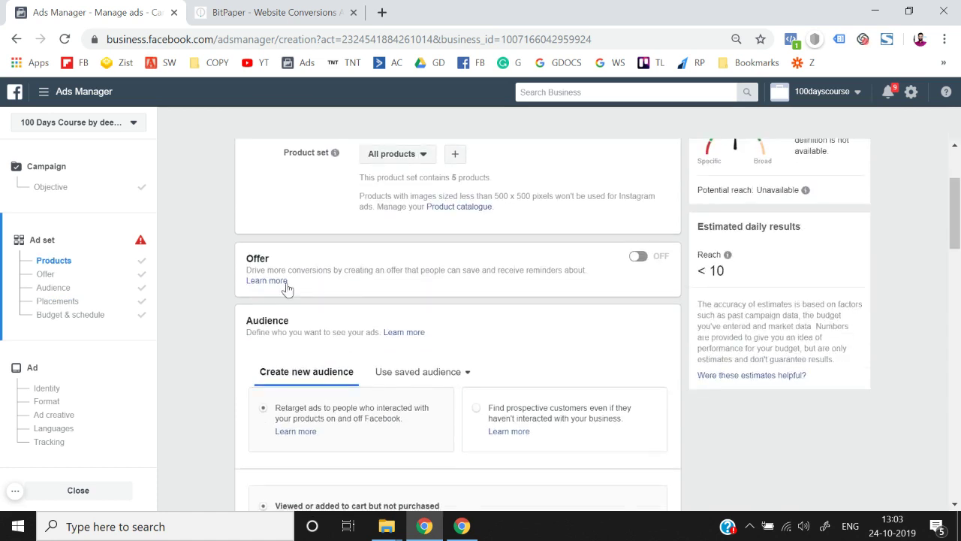
scroll(235, 341, "down", 1)
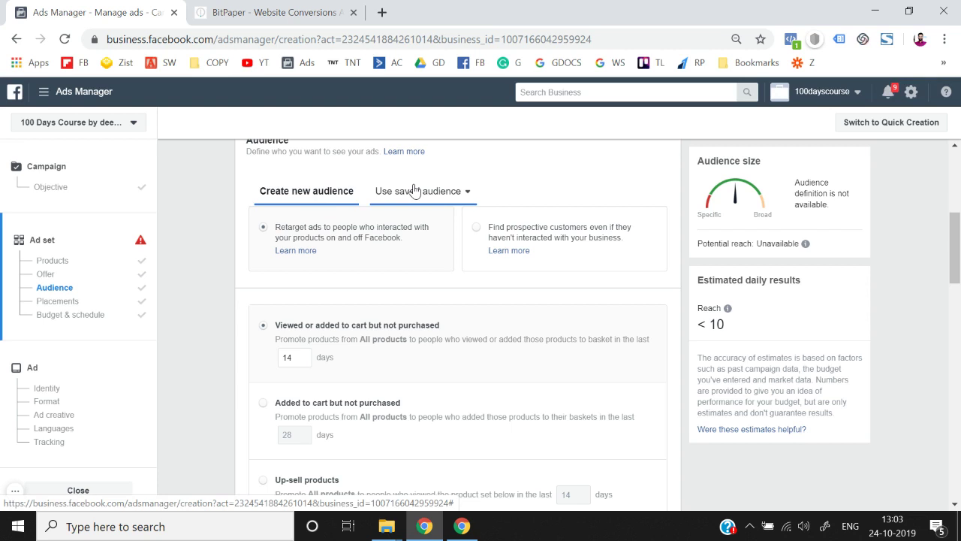
scroll(381, 193, "down", 1)
scroll(235, 355, "down", 3)
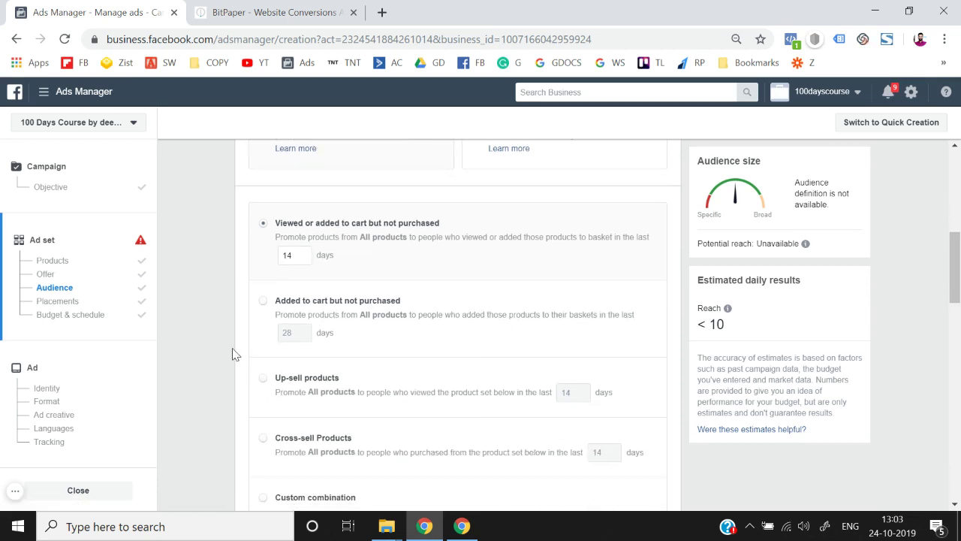
scroll(235, 354, "up", 1)
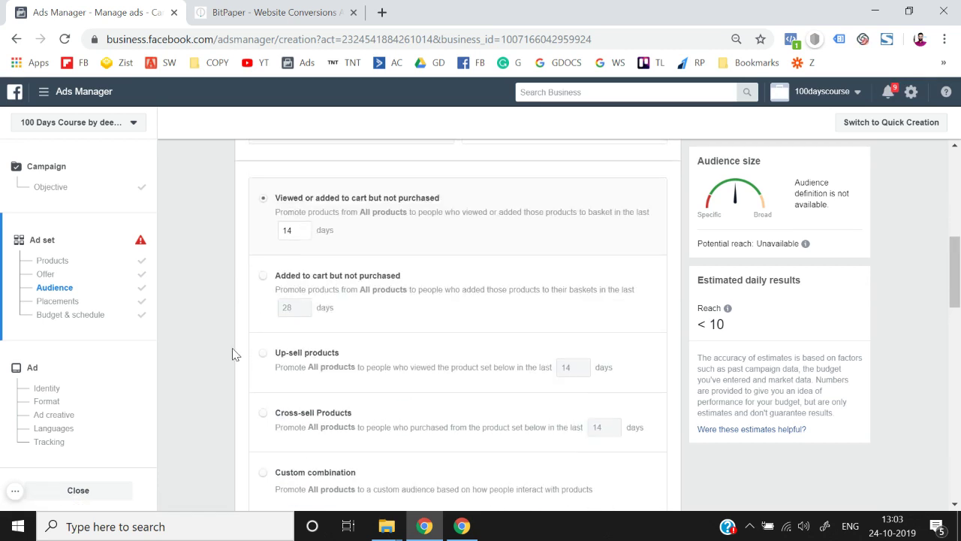
scroll(318, 196, "up", 1)
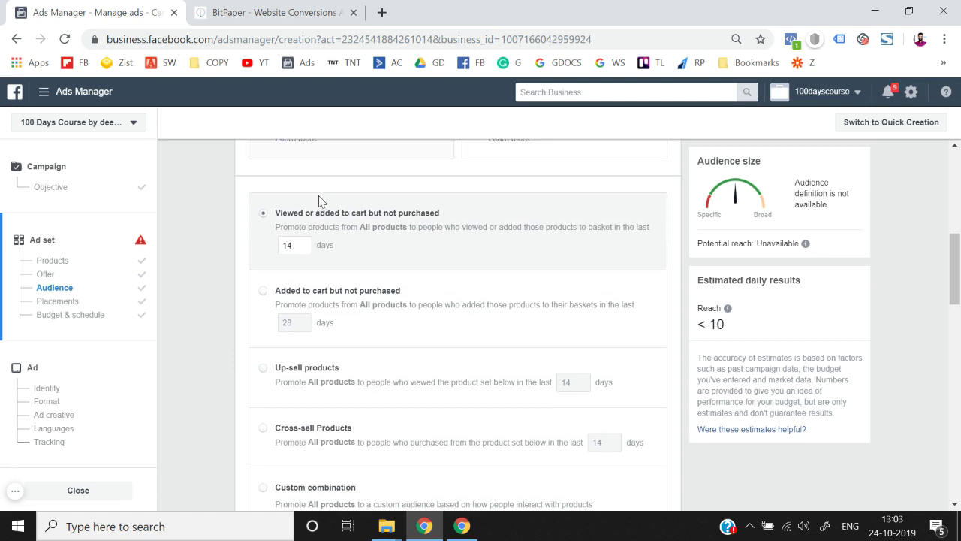
left_click(317, 238)
scroll(318, 238, "up", 3)
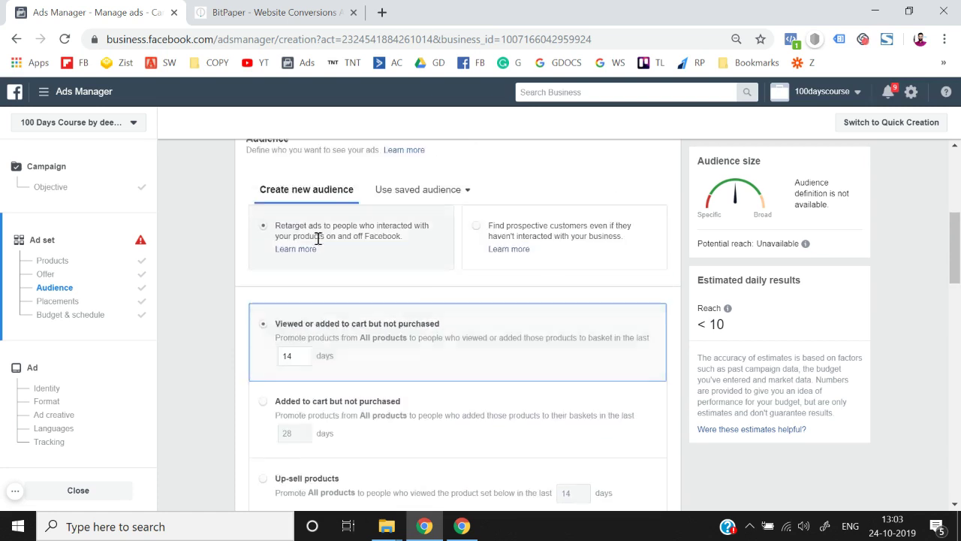
scroll(221, 313, "down", 1)
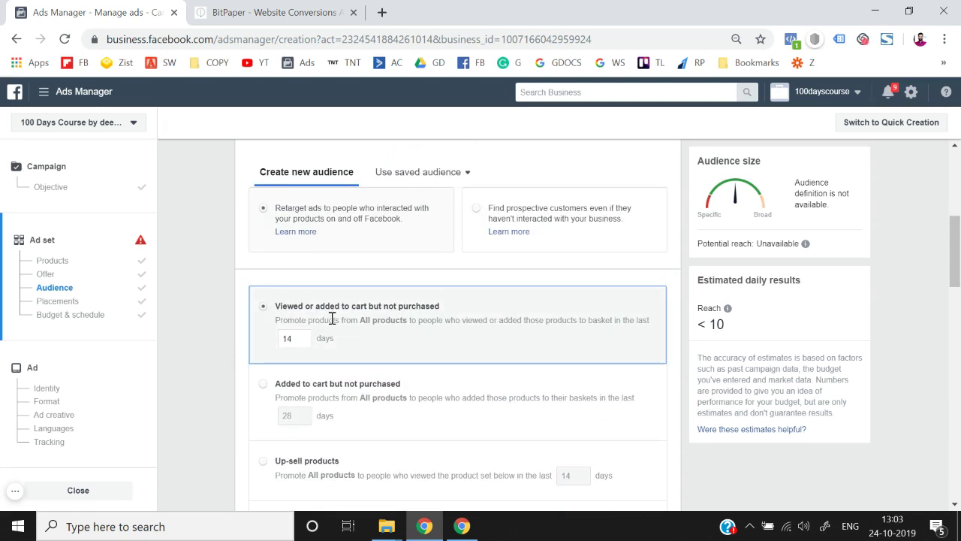
- Select the Added to cart but not purchased audience and review the description of retargeting people who interacted with products
scroll(272, 346, "down", 2)
left_click(272, 342)
scroll(270, 330, "up", 3)
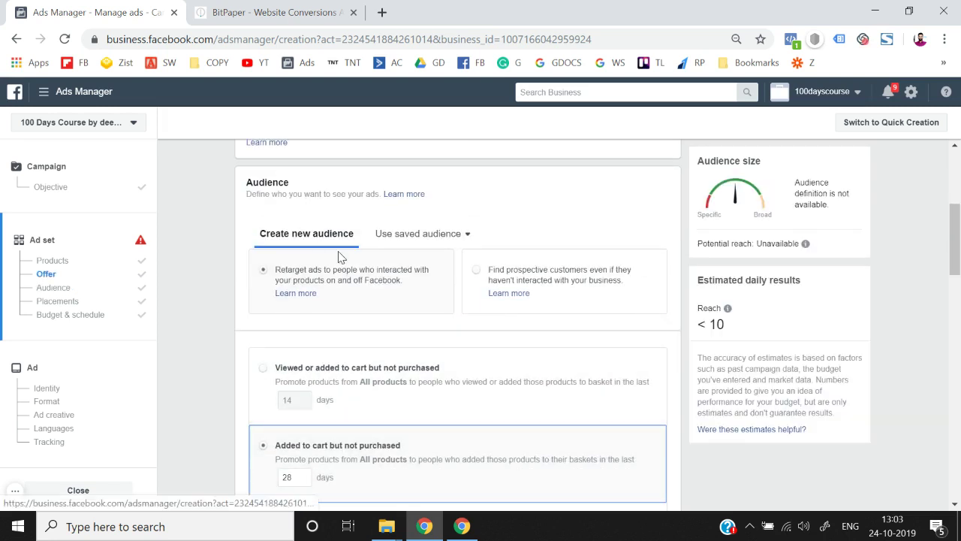
left_click_drag(325, 272, 391, 280)
left_click(193, 307)
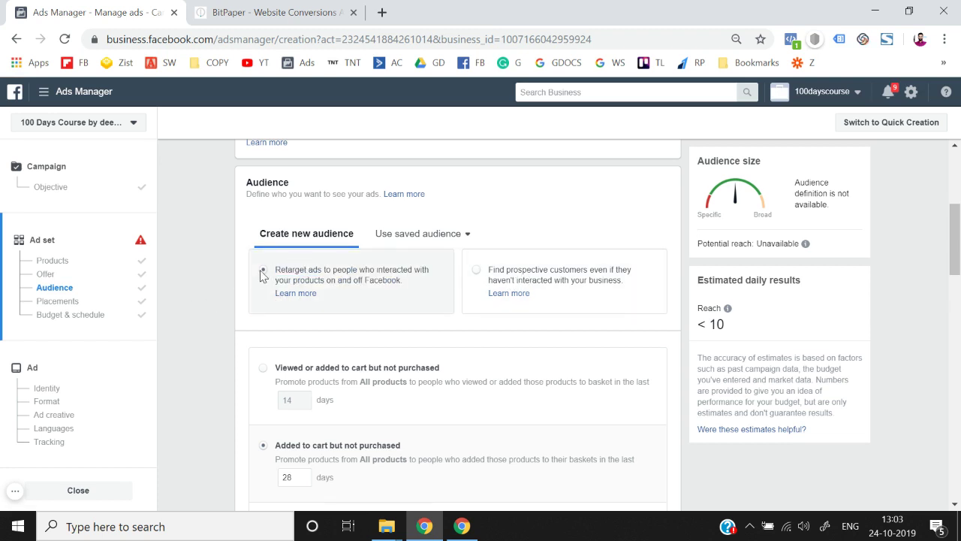
- Select the Viewed or added to cart but not purchased audience and review its title
scroll(209, 363, "down", 1)
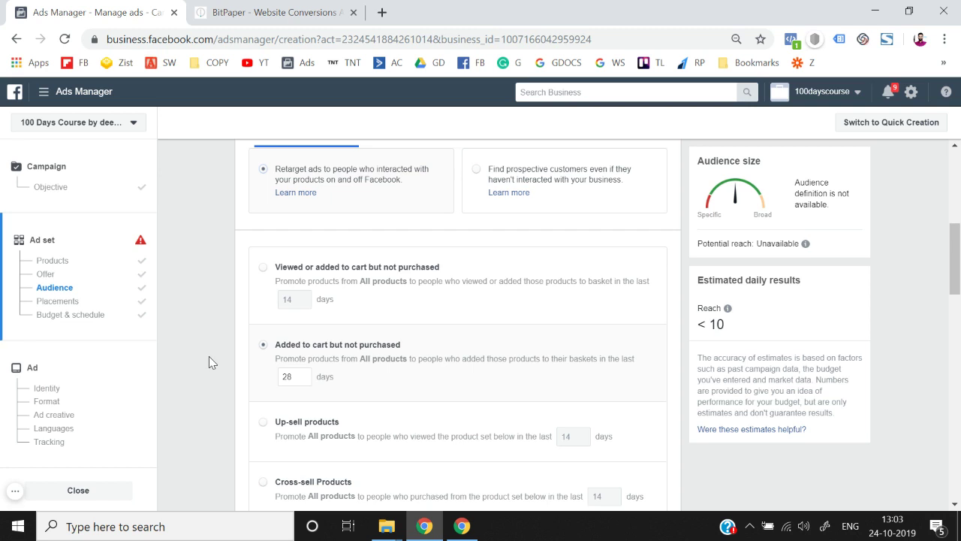
left_click(290, 267)
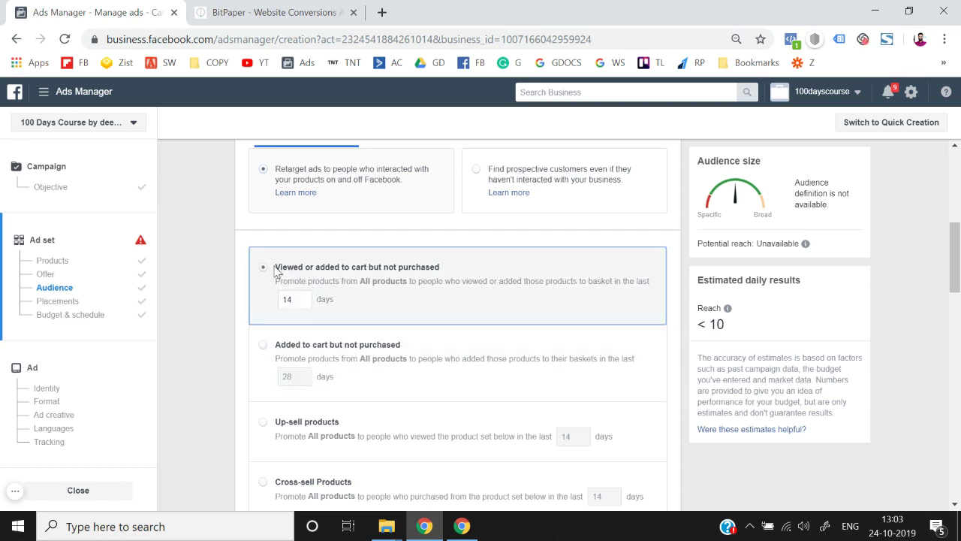
left_click_drag(276, 266, 435, 267)
left_click(221, 278)
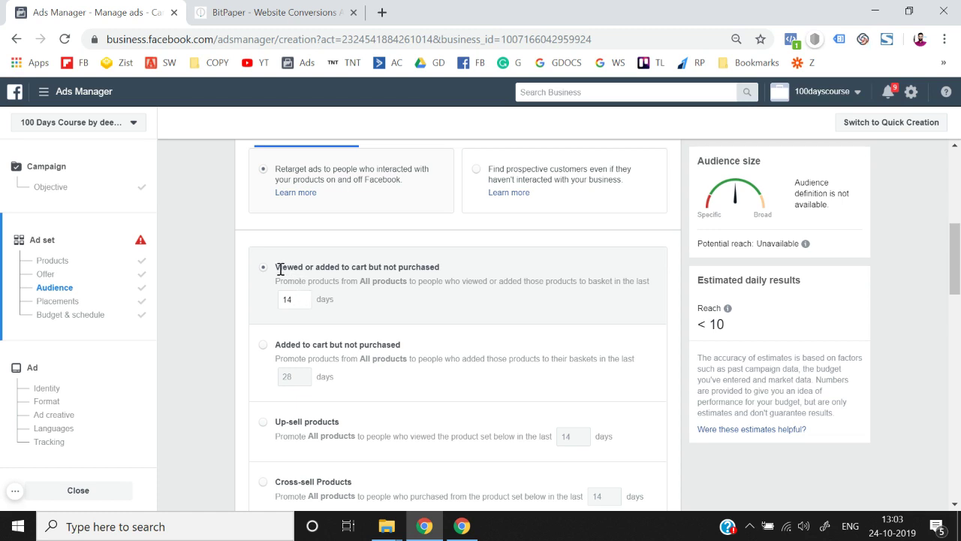
- Try 0 days as the Viewed or added to cart audience's time window, and replace it with 20 days
left_click(294, 300)
double_click(294, 300)
type("0")
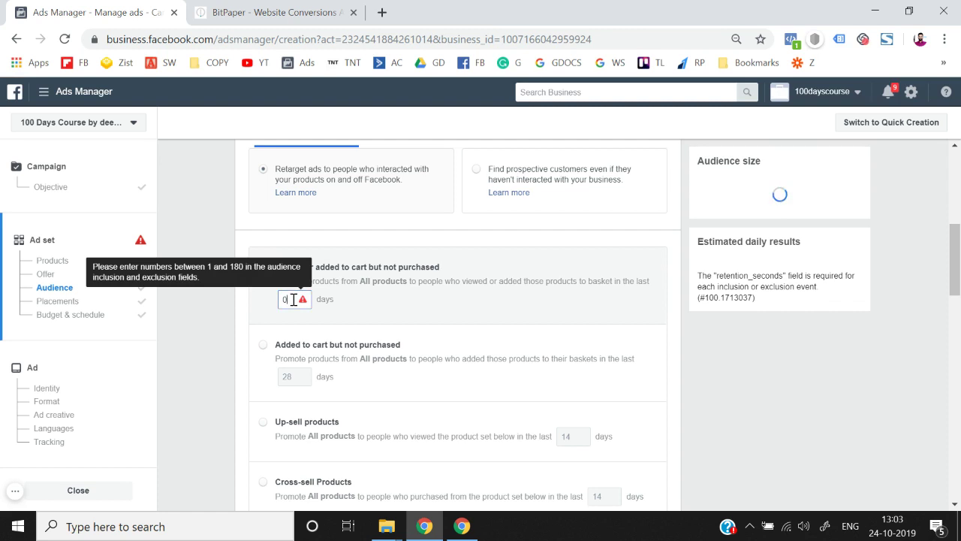
double_click(293, 300)
type("20")
left_click(210, 301)
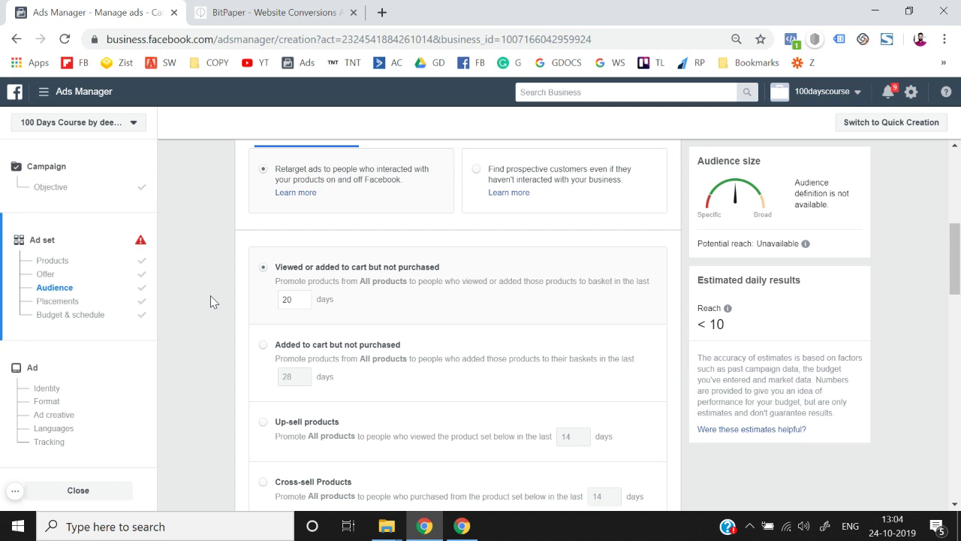
- Set the Viewed or added to cart audience's time window to 180 days
left_click(290, 298)
type("180")
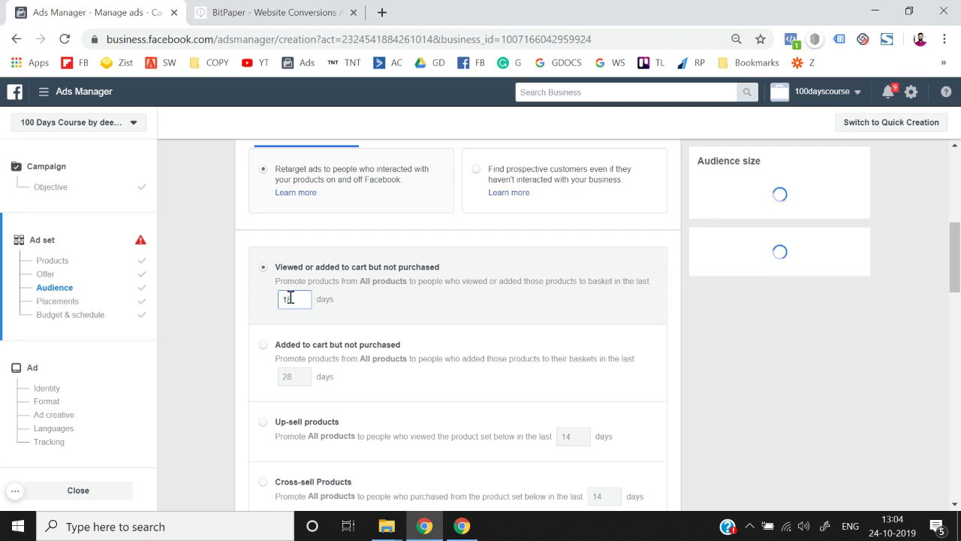
left_click(224, 283)
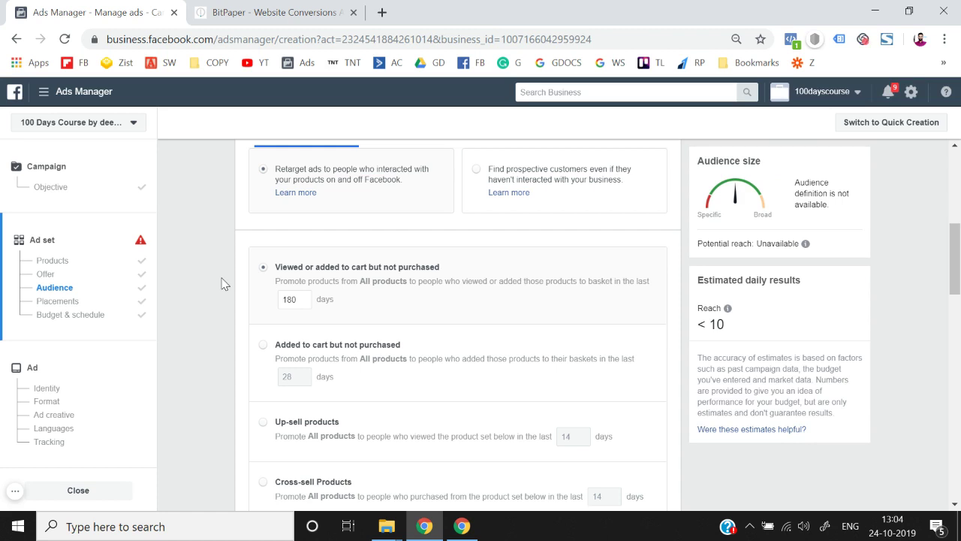
- Select the Added to cart but not purchased audience and set its time window to 20 days
left_click(263, 345)
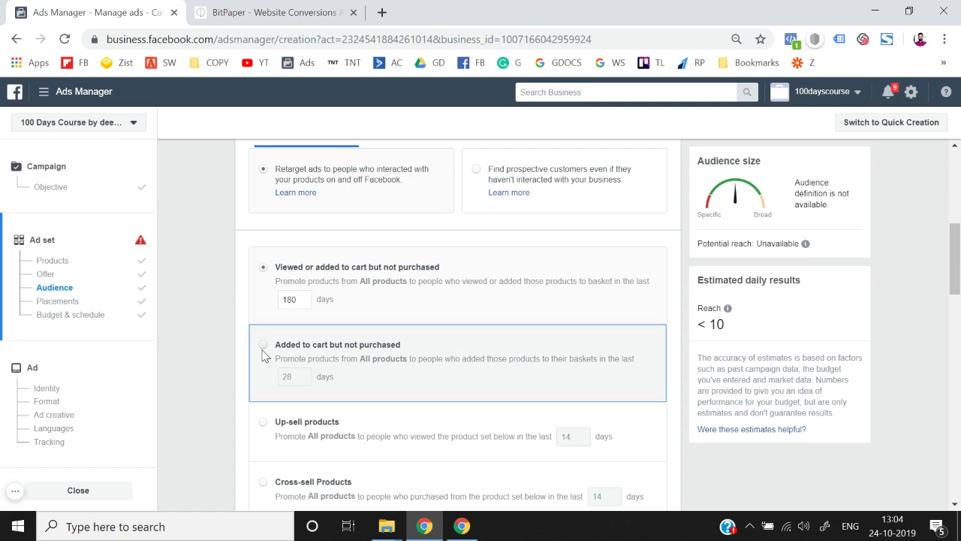
scroll(230, 401, "down", 1)
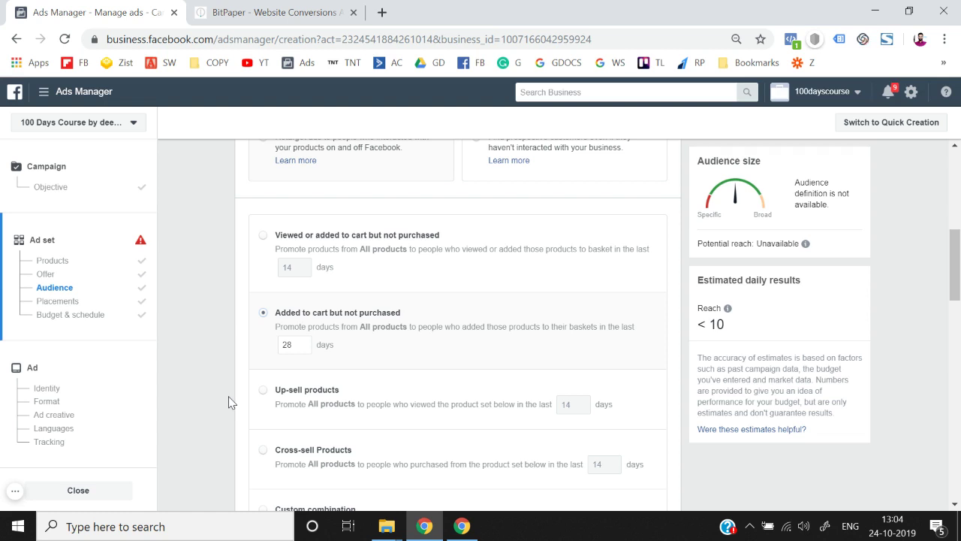
scroll(230, 402, "down", 1)
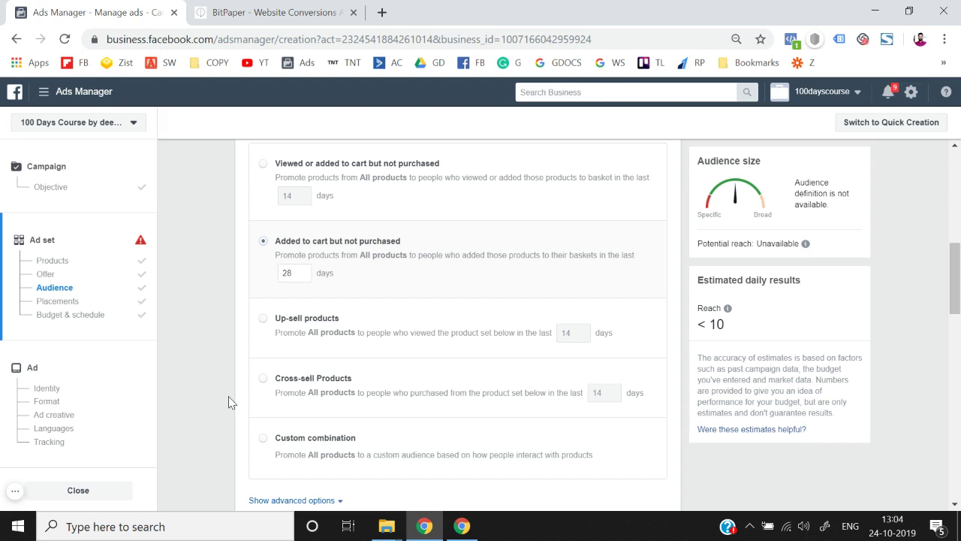
left_click(290, 272)
type("20")
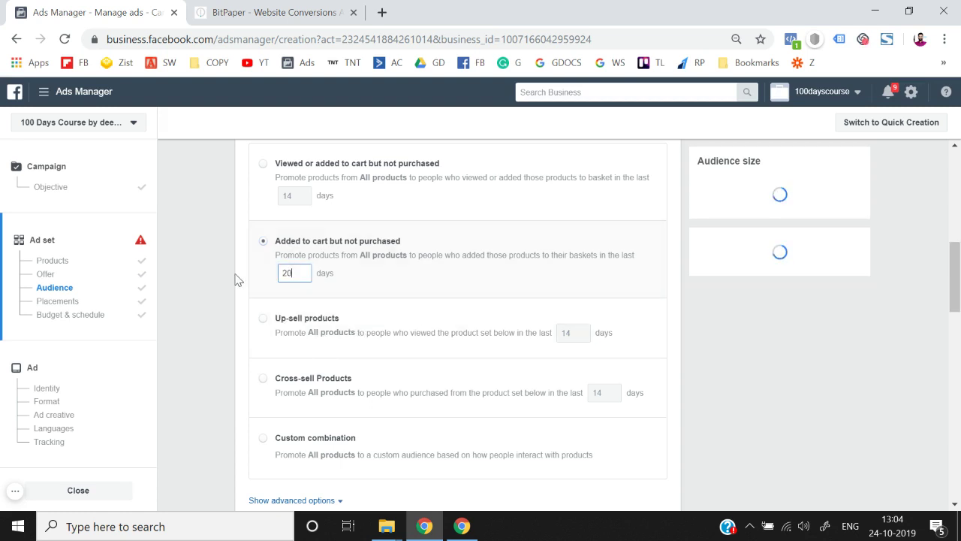
left_click(235, 279)
- Change the Added to cart but not purchased audience's time window to 40 days
double_click(296, 270)
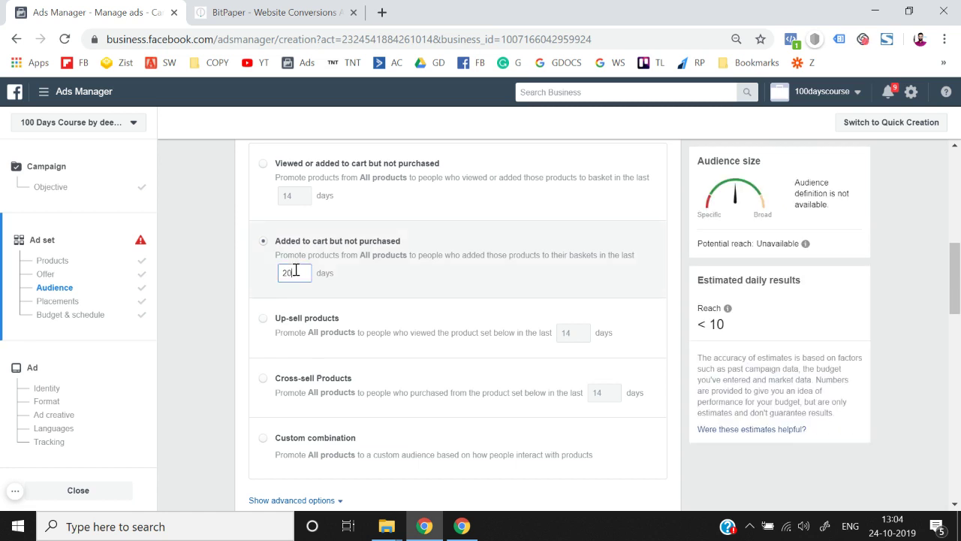
type("40")
left_click(213, 263)
- Select the Up-sell products audience and look through the product sets offered for its viewed products
left_click(274, 334)
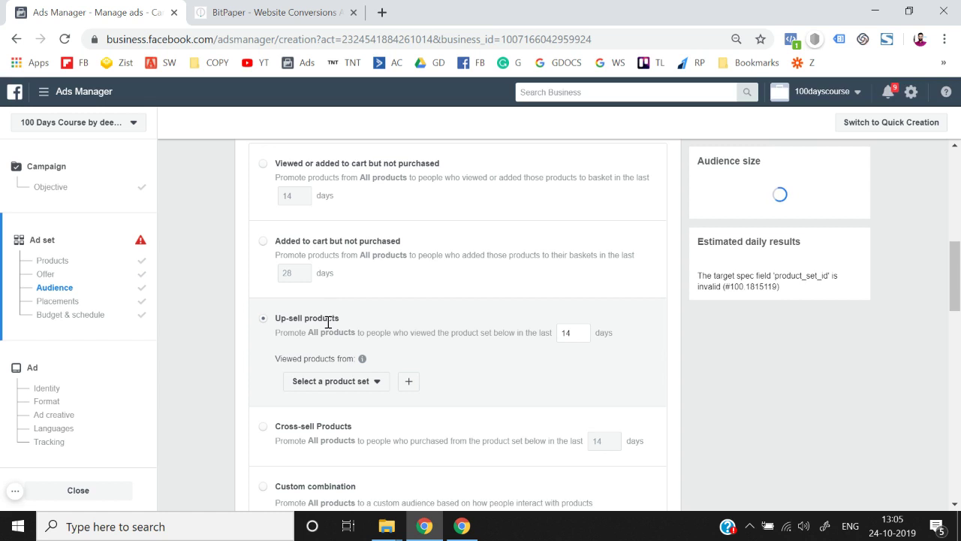
left_click(342, 385)
mouse_move(373, 419)
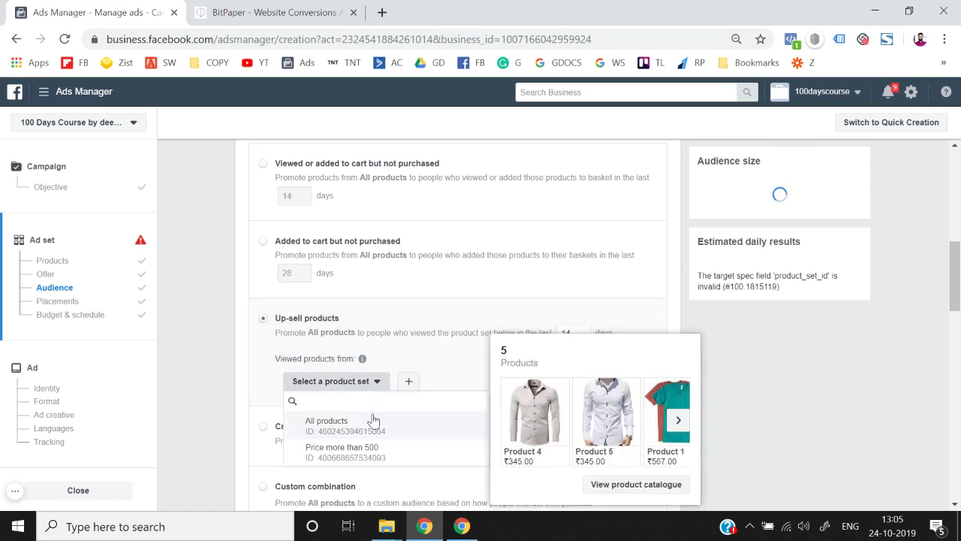
left_click(214, 371)
scroll(214, 371, "down", 1)
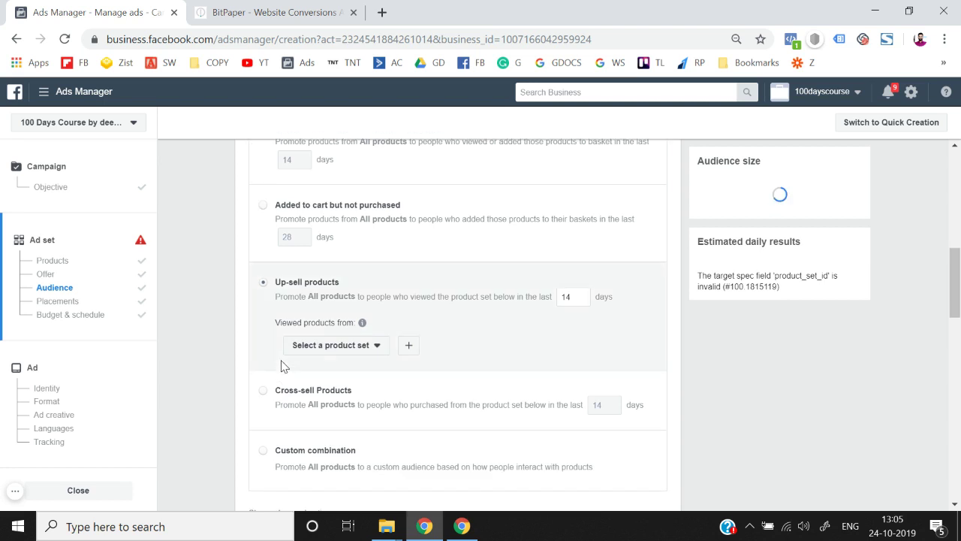
- Try All products as the up-sell audience's viewed product set, and replace it with Price more than 500
left_click(340, 345)
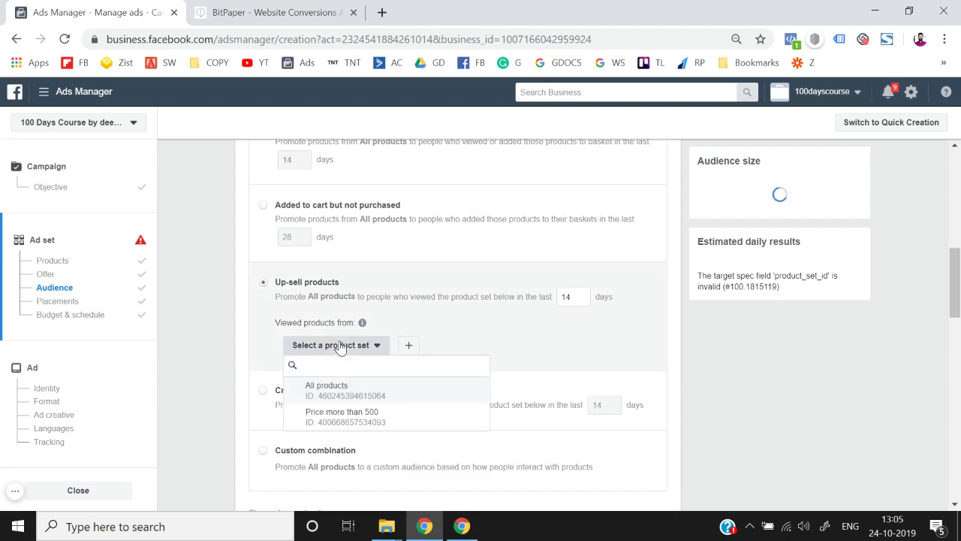
left_click(338, 388)
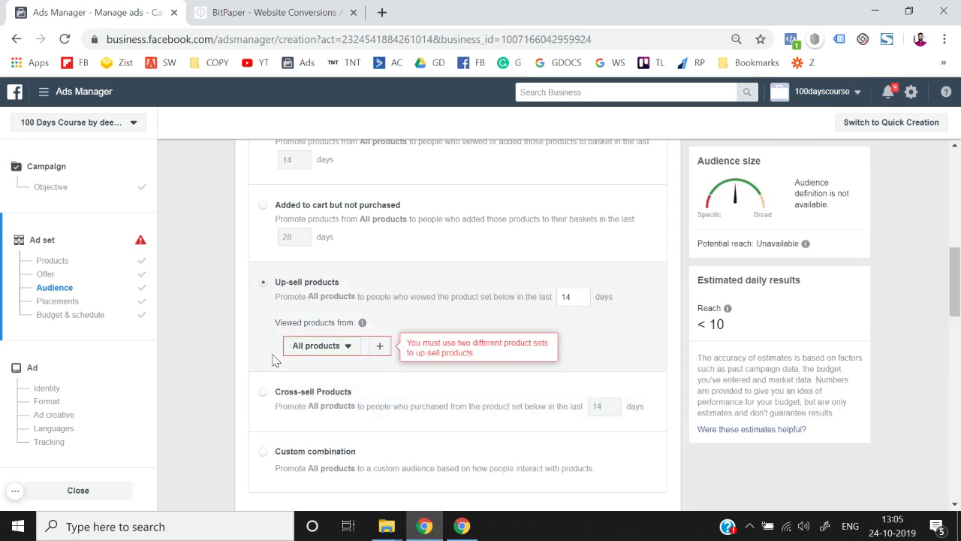
left_click(331, 350)
left_click(338, 415)
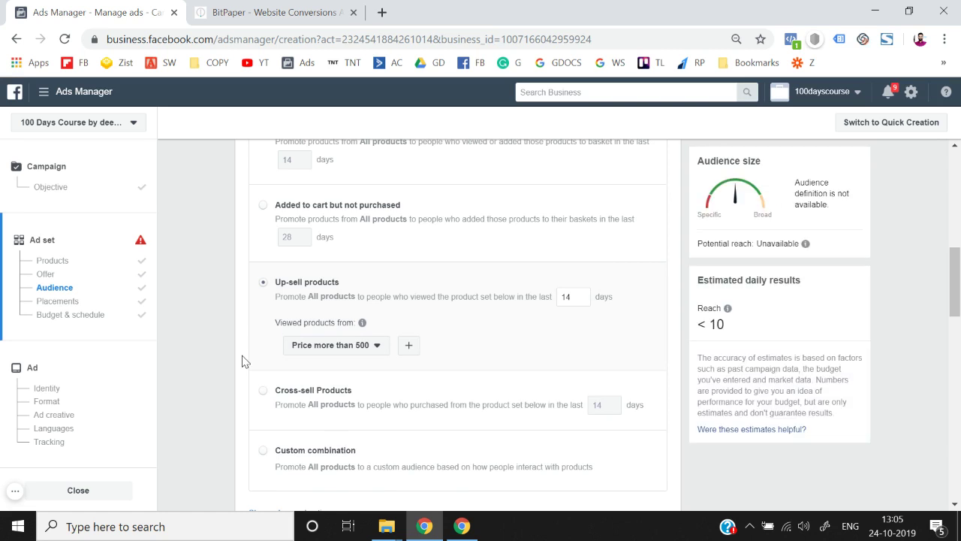
- Select the Cross-sell Products audience and review its purchased products option
left_click(267, 404)
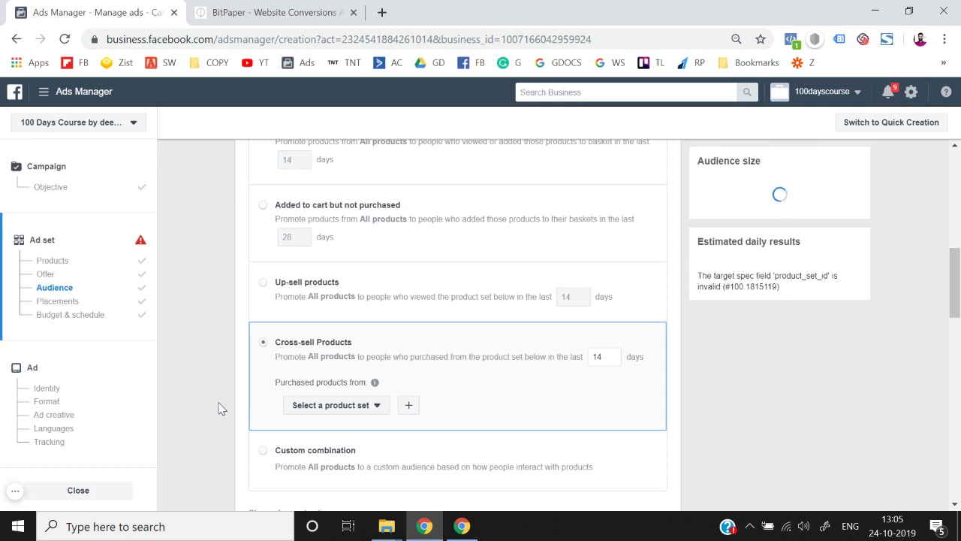
scroll(221, 408, "down", 1)
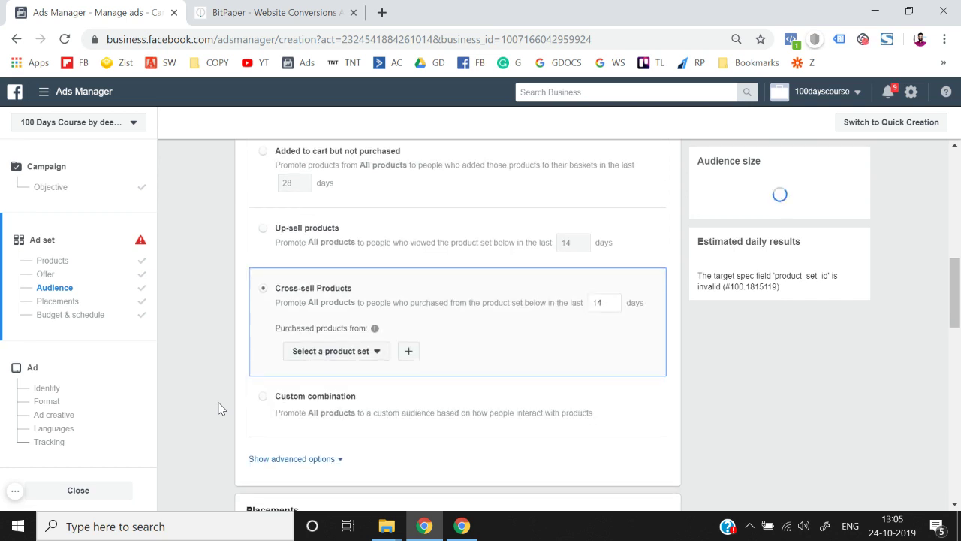
scroll(219, 408, "down", 1)
- Select the Custom combination audience and choose All products as its source product set
left_click(292, 351)
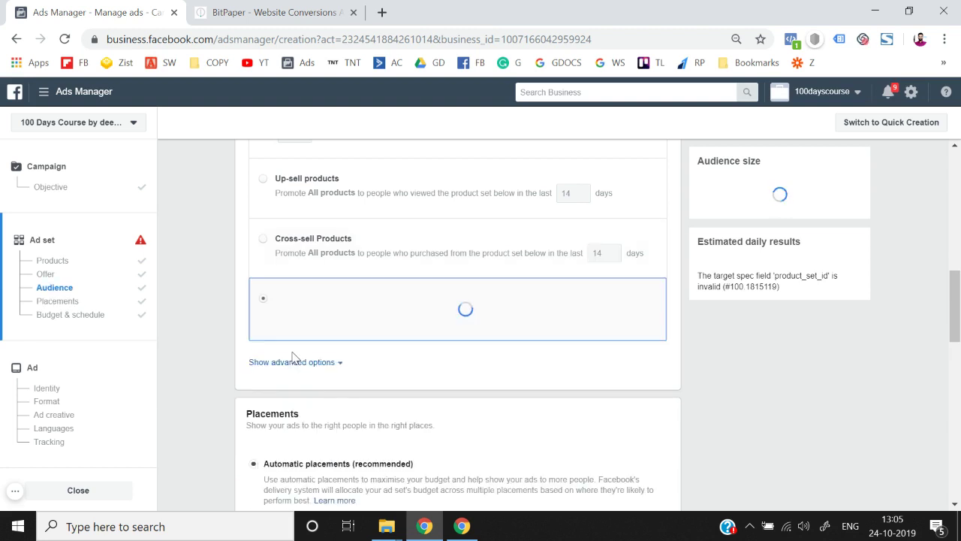
scroll(206, 387, "down", 1)
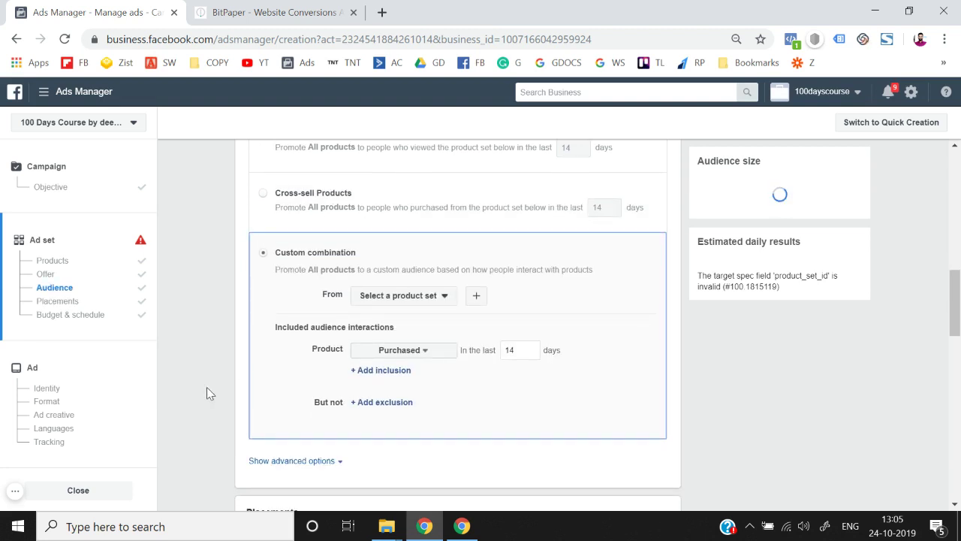
left_click(396, 303)
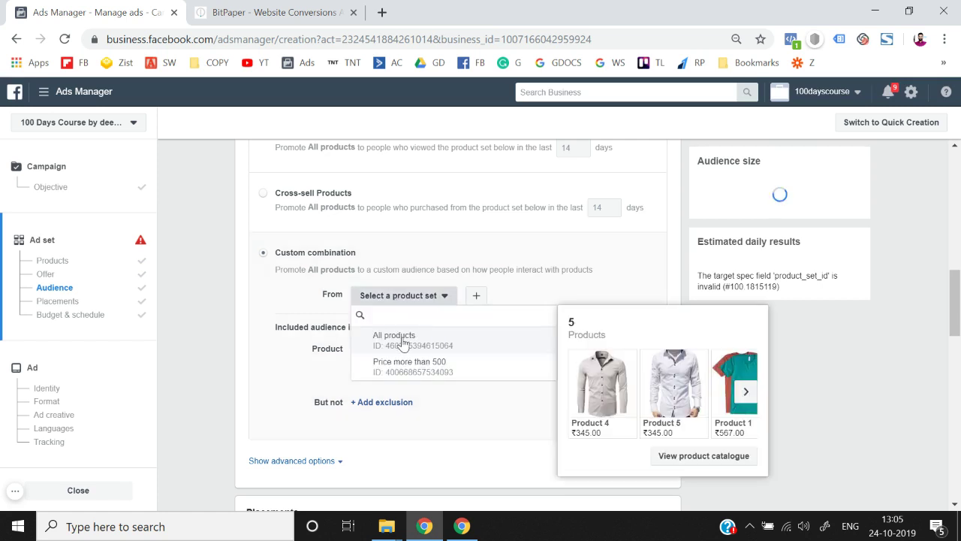
left_click(400, 339)
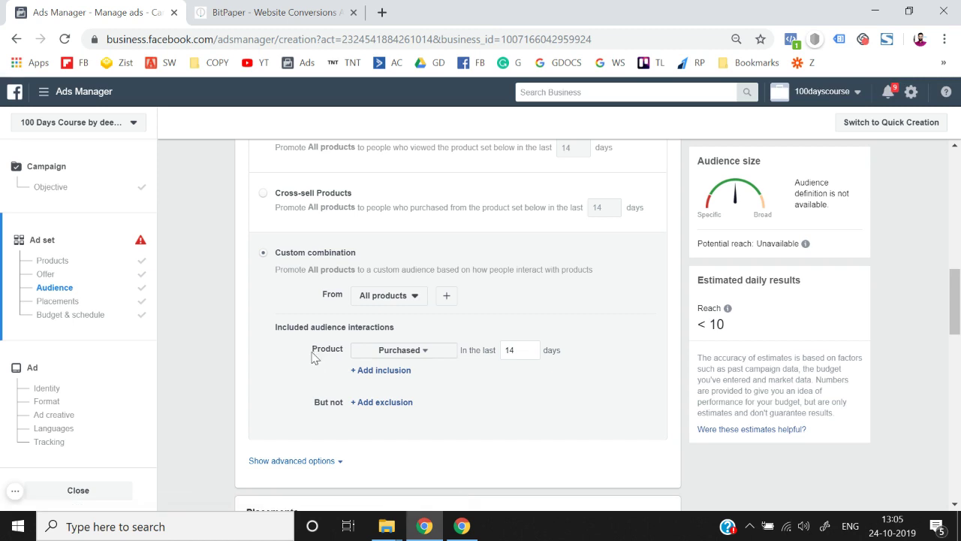
- Set the custom combination's included interaction to products Viewed in the last 30 days
left_click(356, 351)
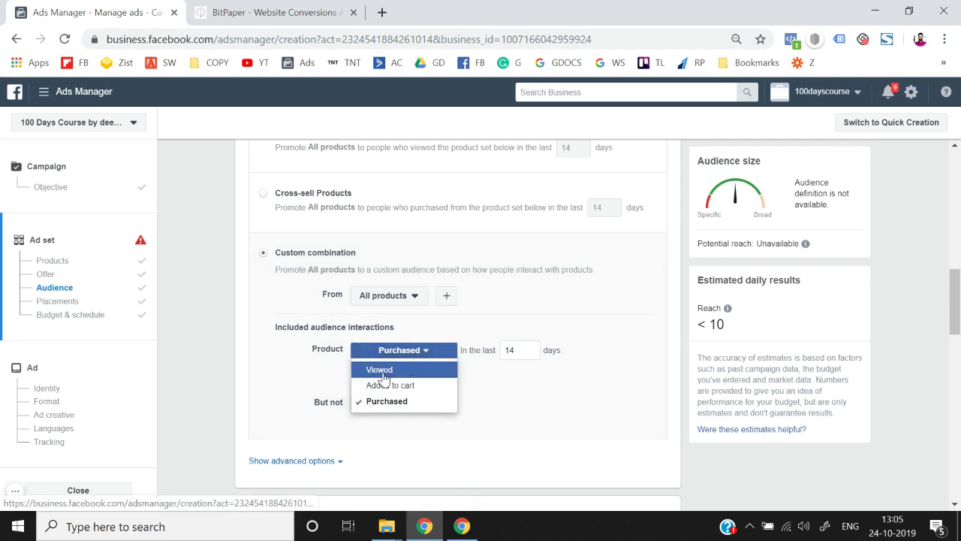
left_click(383, 370)
double_click(528, 350)
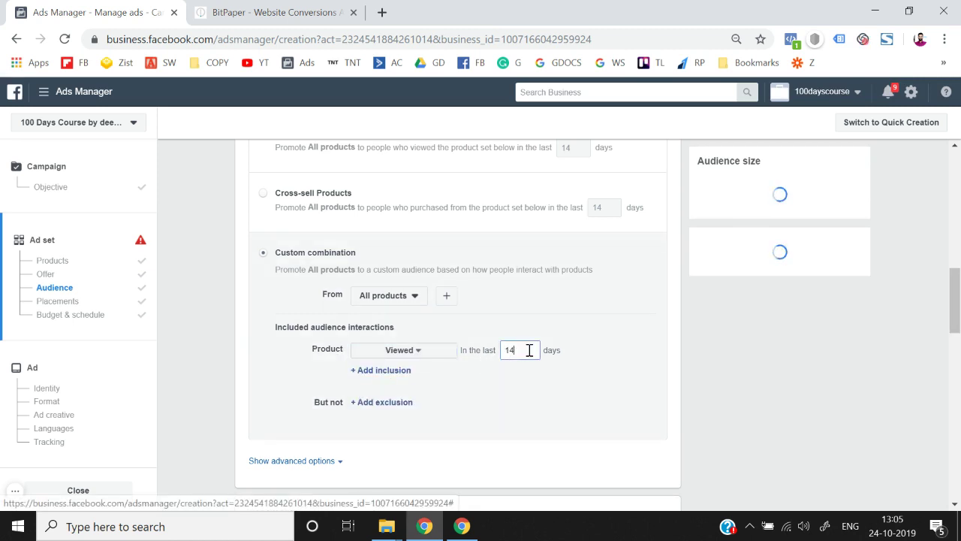
type("30")
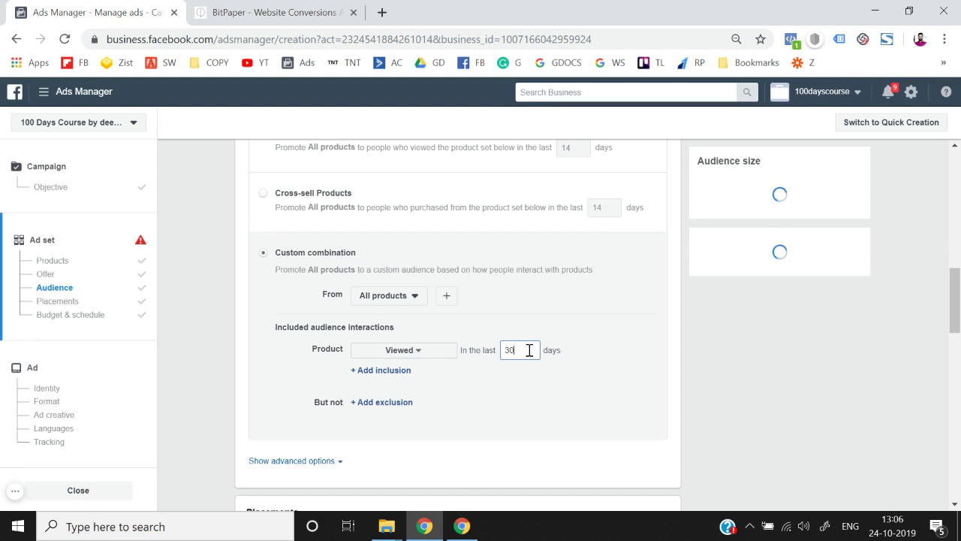
left_click(232, 361)
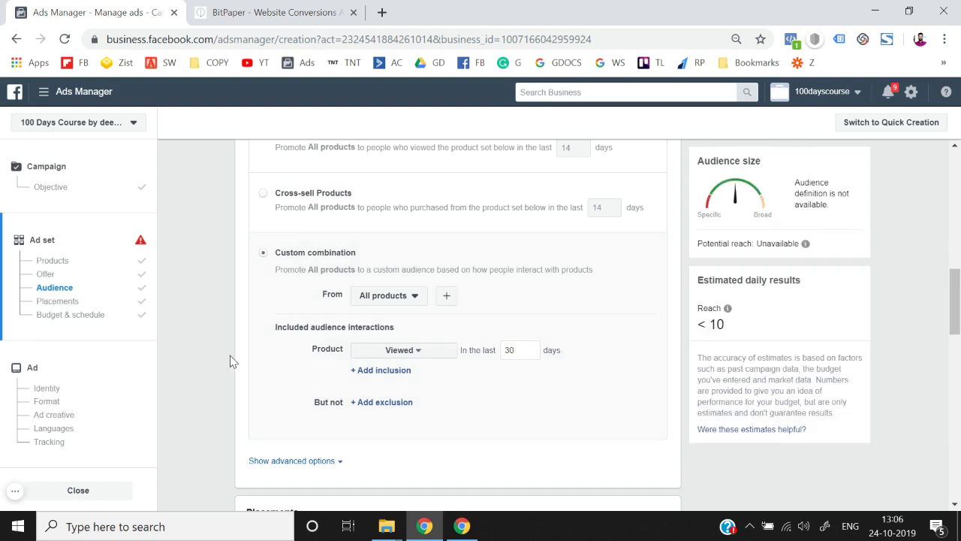
- Add an exclusion to the custom combination for people who Purchased in the last 30 days
left_click(367, 403)
double_click(524, 401)
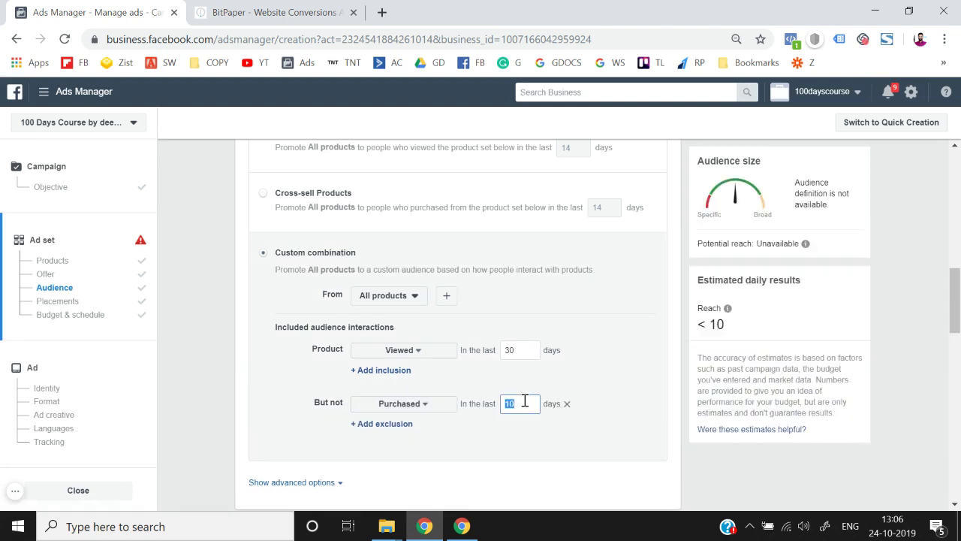
type("30")
scroll(209, 400, "down", 1)
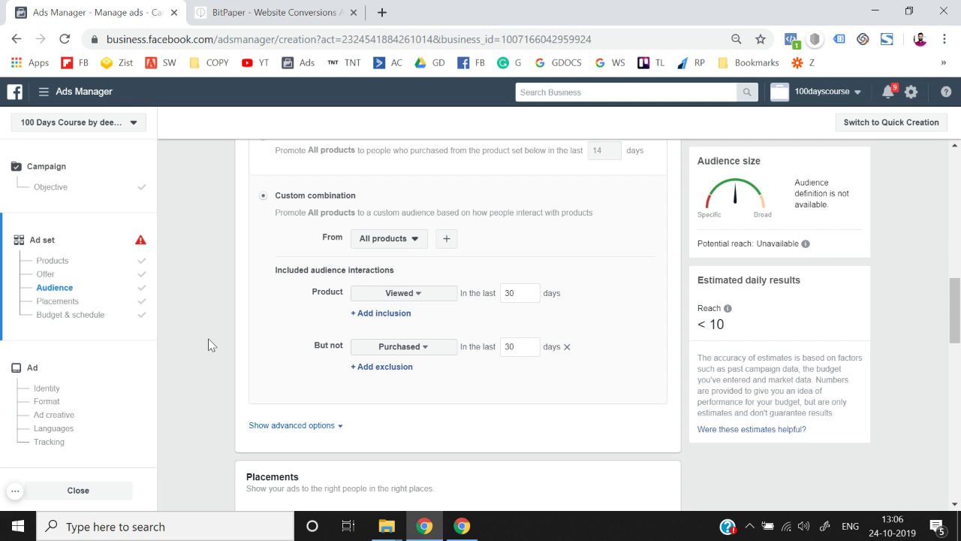
- Select the Viewed or added to cart but not purchased audience and set its time window to 30 days
scroll(208, 344, "up", 4)
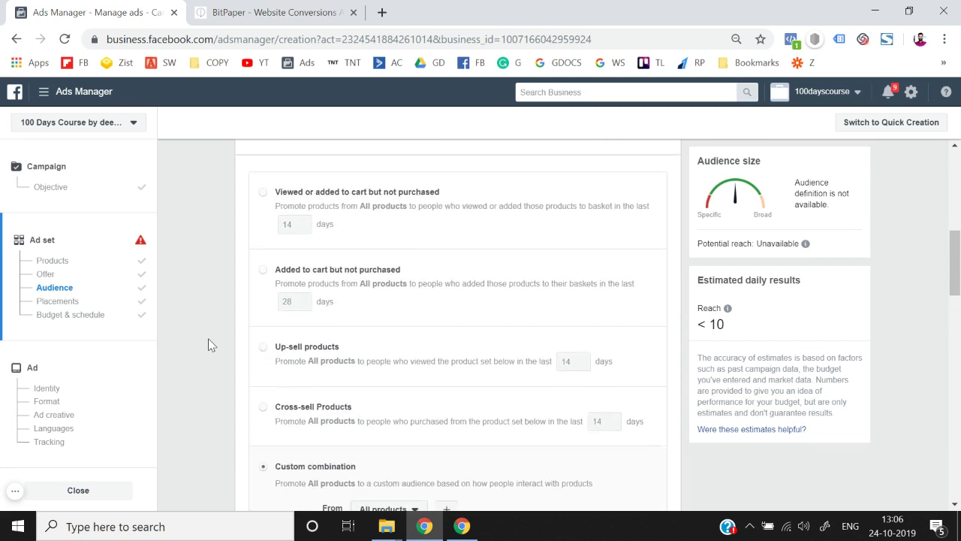
left_click(270, 193)
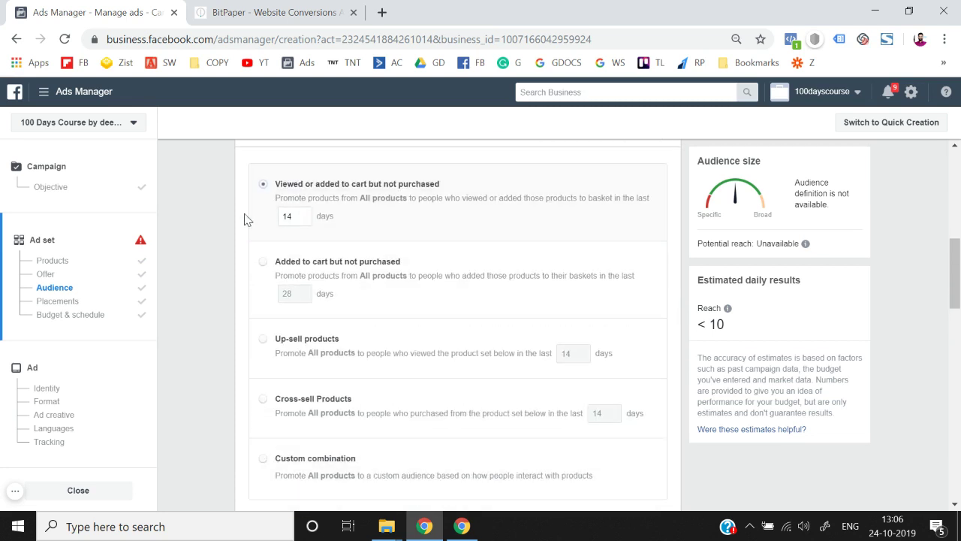
double_click(302, 216)
type("30")
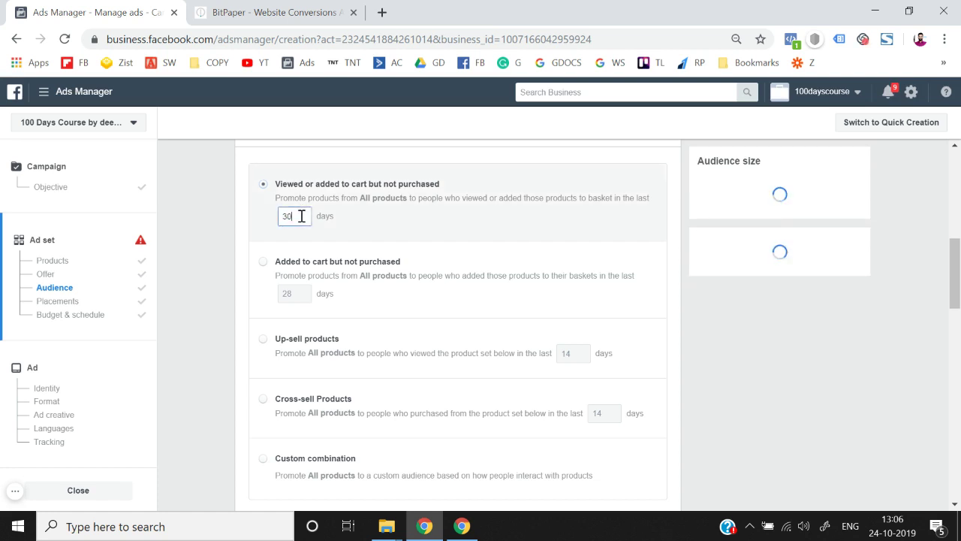
left_click(204, 260)
- Select the Added to cart but not purchased audience, try 40 days as its time window, and replace it with 50 days
left_click(268, 272)
double_click(291, 293)
type("4")
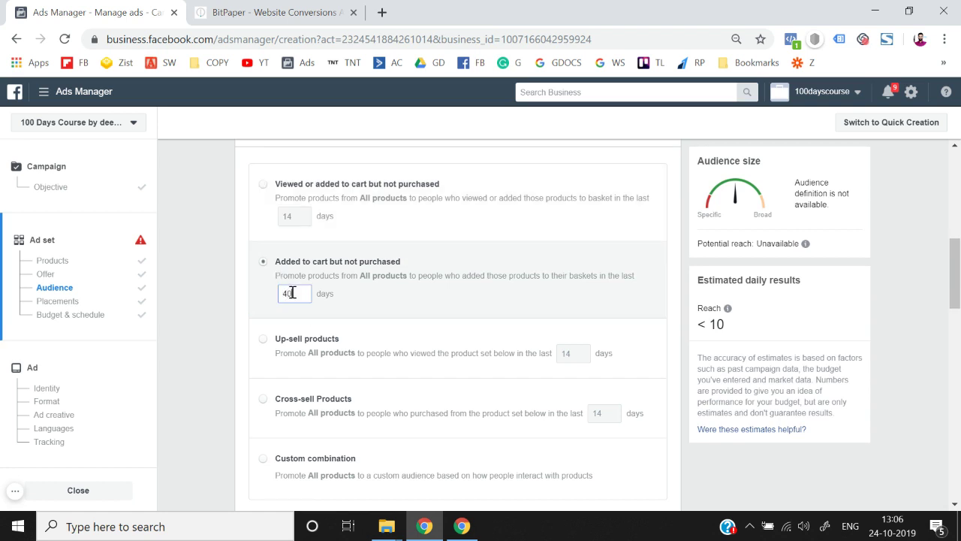
type("04")
key("BackSpace")
type("50")
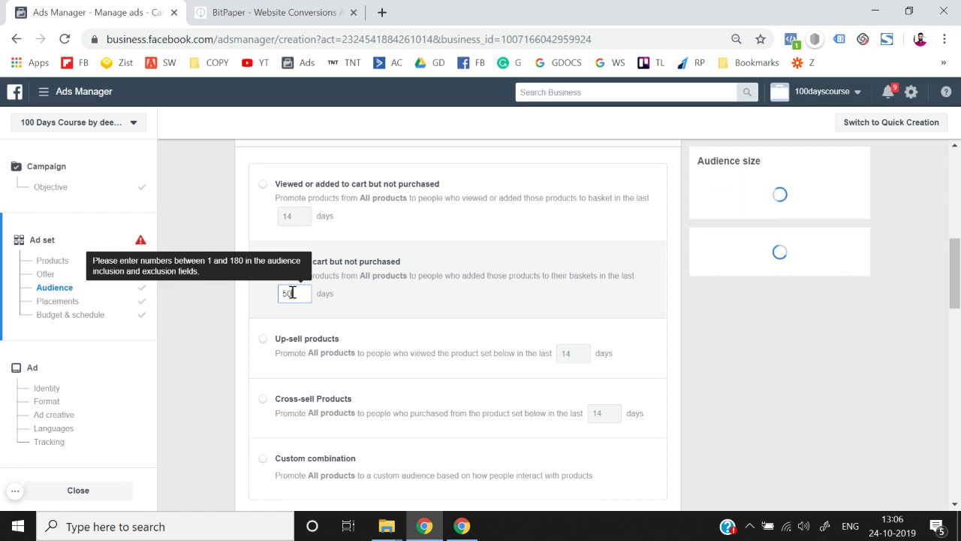
left_click(192, 331)
- Select the Viewed or added to cart but not purchased audience and set its time window to 40 days
left_click(265, 202)
double_click(303, 215)
type("40")
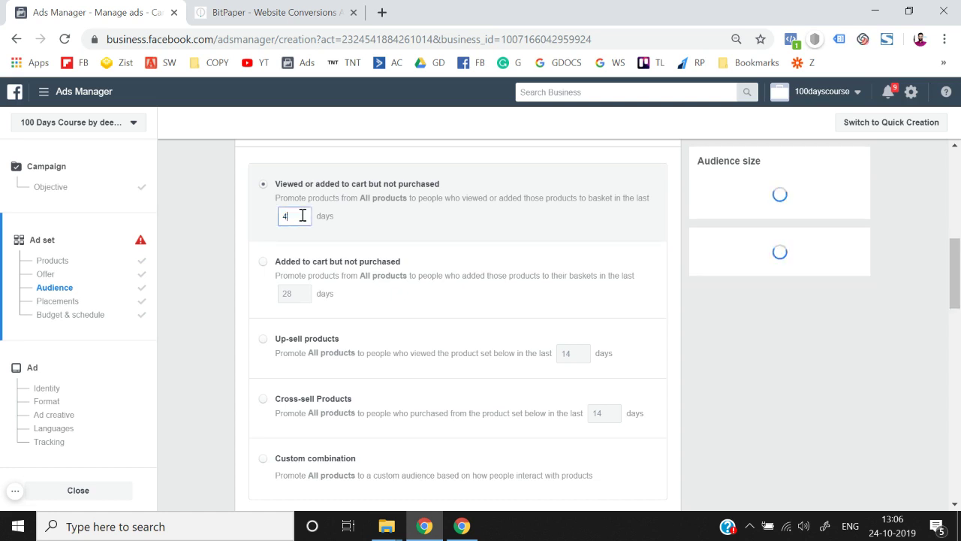
left_click(223, 227)
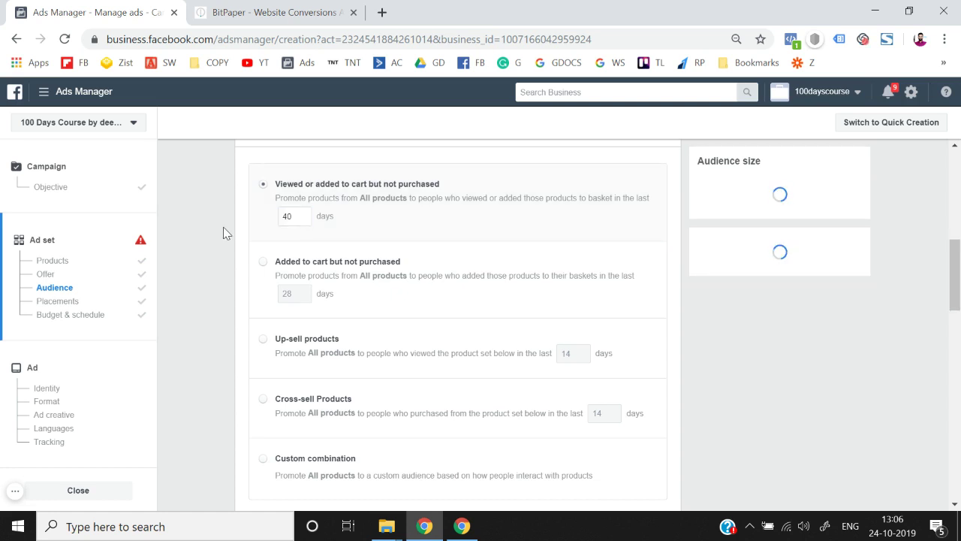
- Set the ad set's optimisation for ad delivery to Conversion events in the budget and schedule settings
scroll(223, 226, "down", 5)
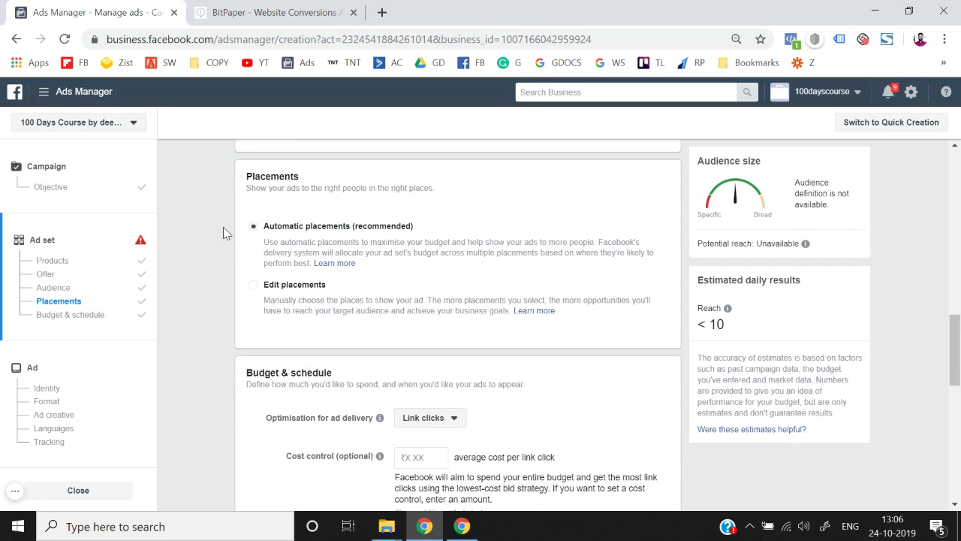
scroll(223, 227, "down", 1)
scroll(210, 310, "down", 1)
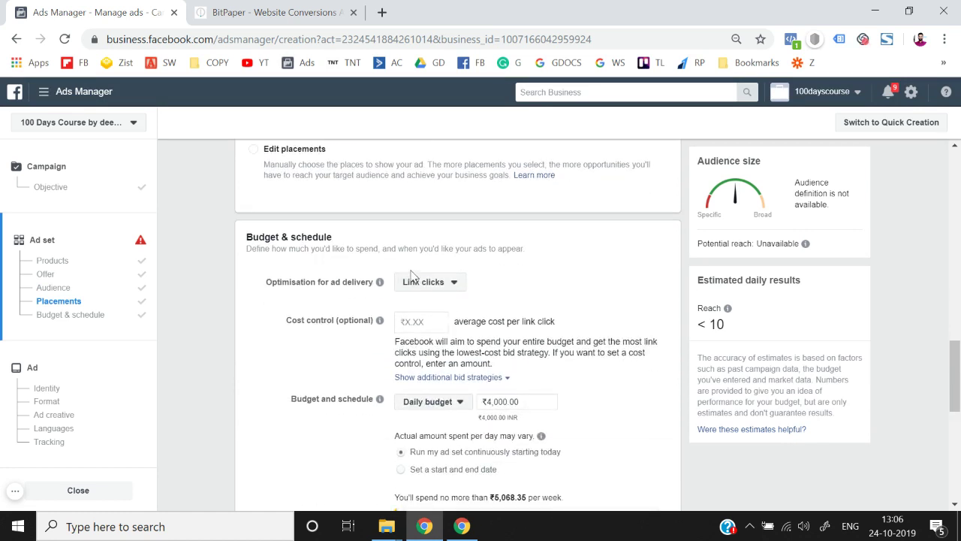
left_click(428, 285)
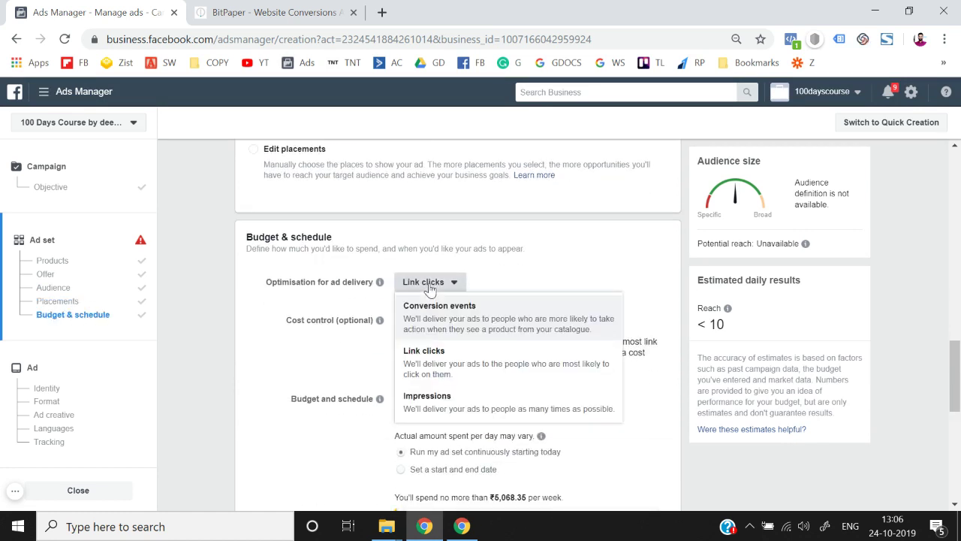
left_click(485, 327)
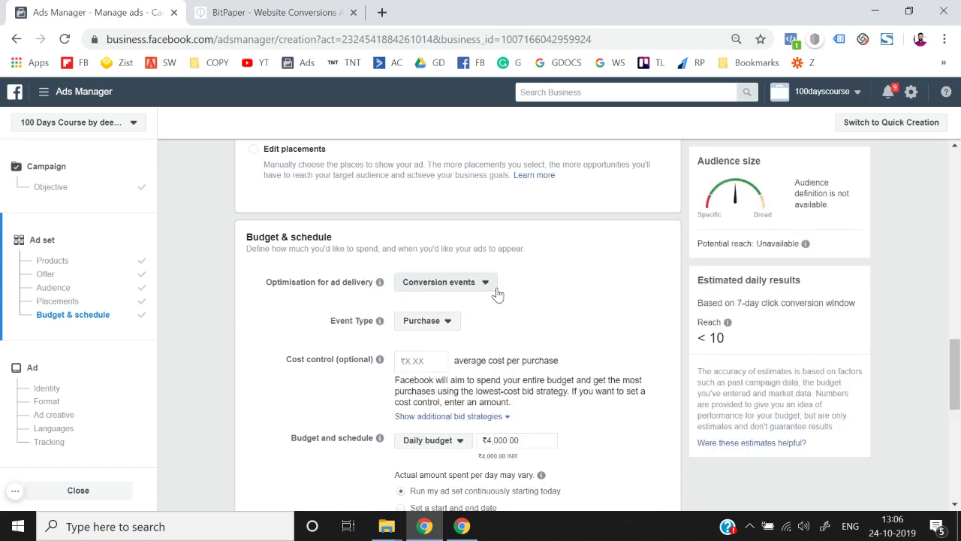
scroll(496, 293, "down", 1)
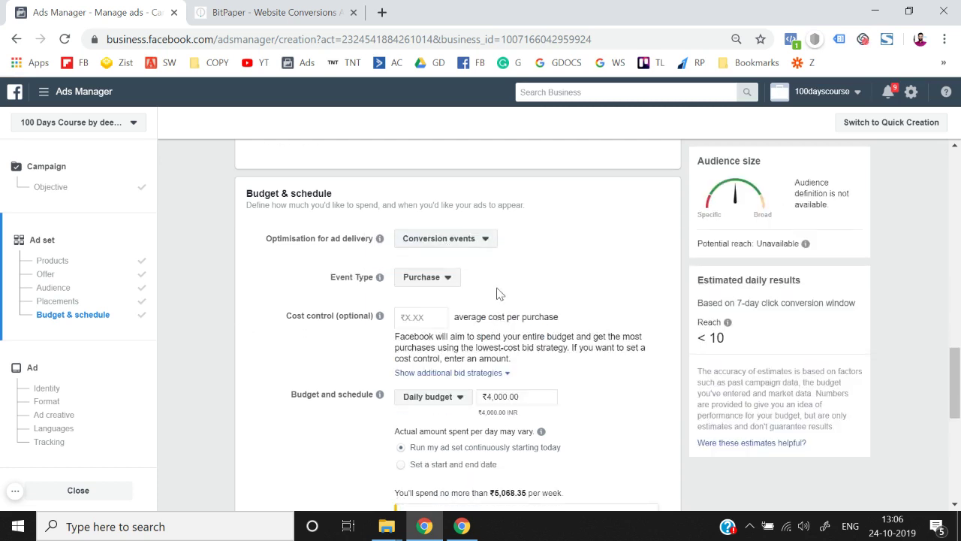
- Choose Purchase as the event type for the ad set's conversion optimisation
left_click(415, 279)
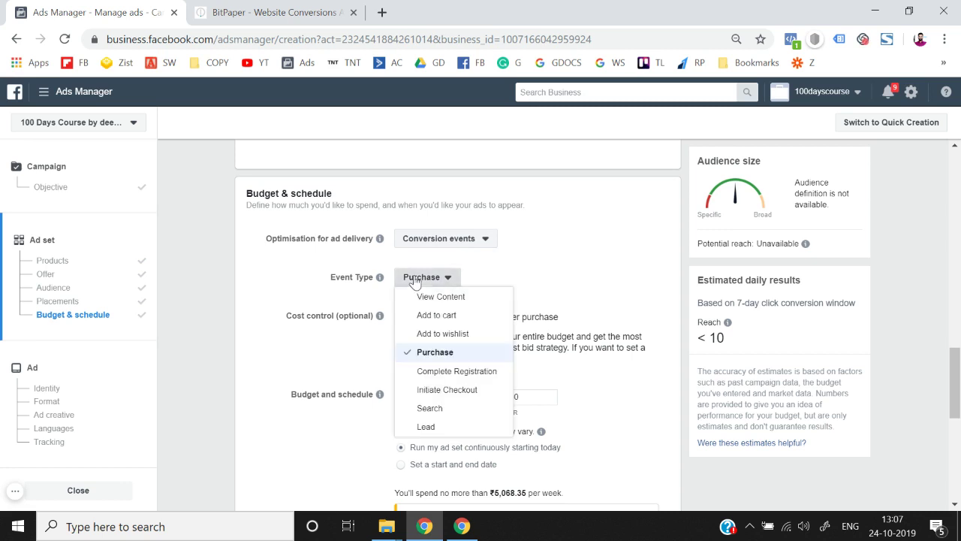
left_click(453, 353)
scroll(226, 307, "down", 3)
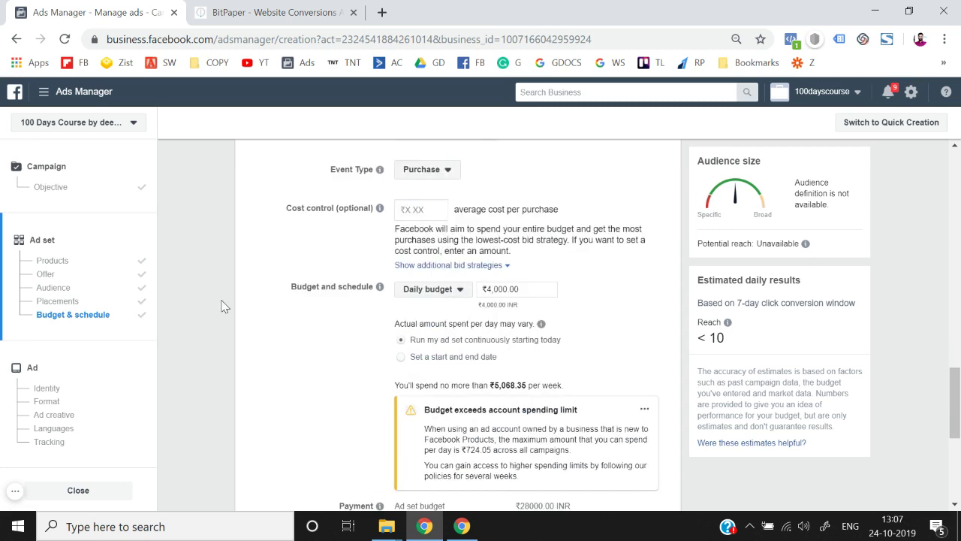
scroll(226, 306, "up", 2)
scroll(221, 307, "up", 1)
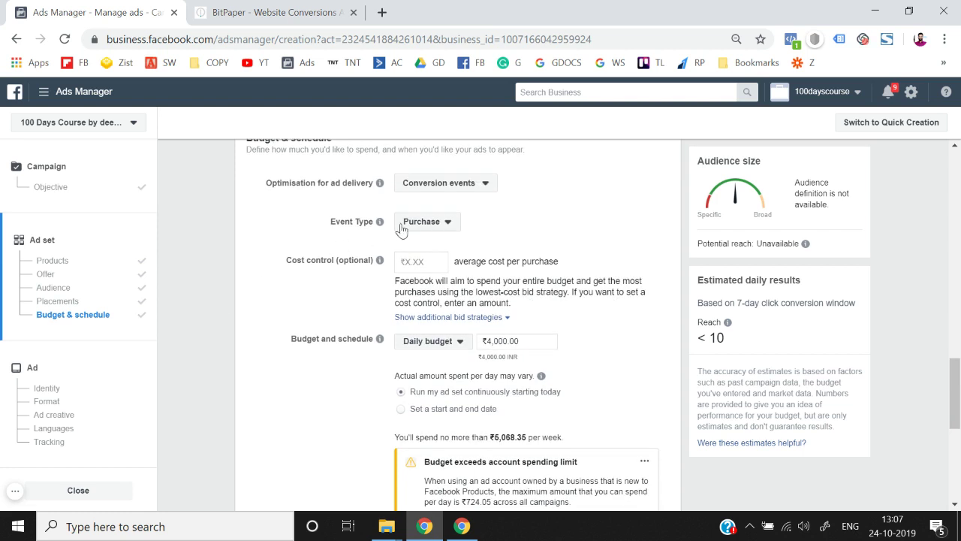
- Return to the campaign objective, review the Catalogue Sales settings with FB Catalogue, and continue to the ad set
left_click(49, 186)
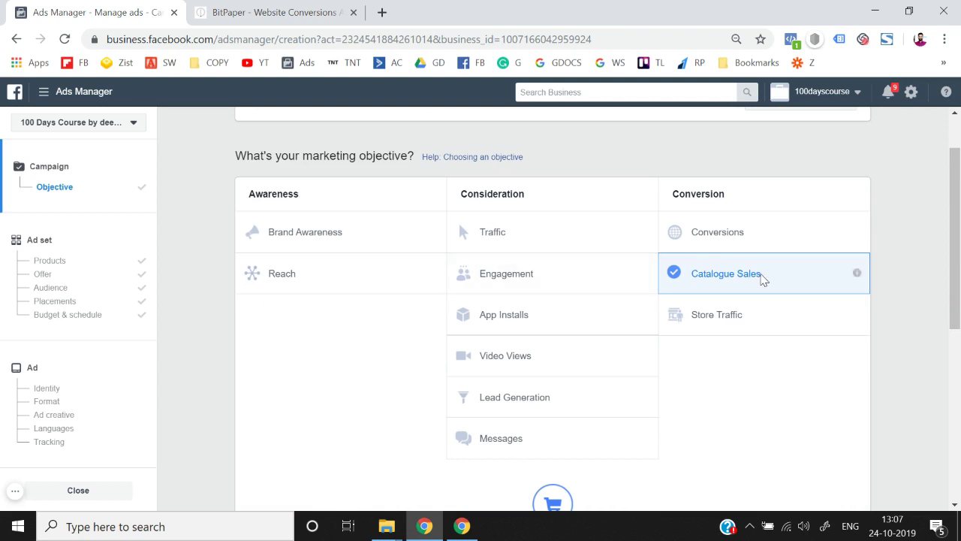
scroll(260, 405, "down", 5)
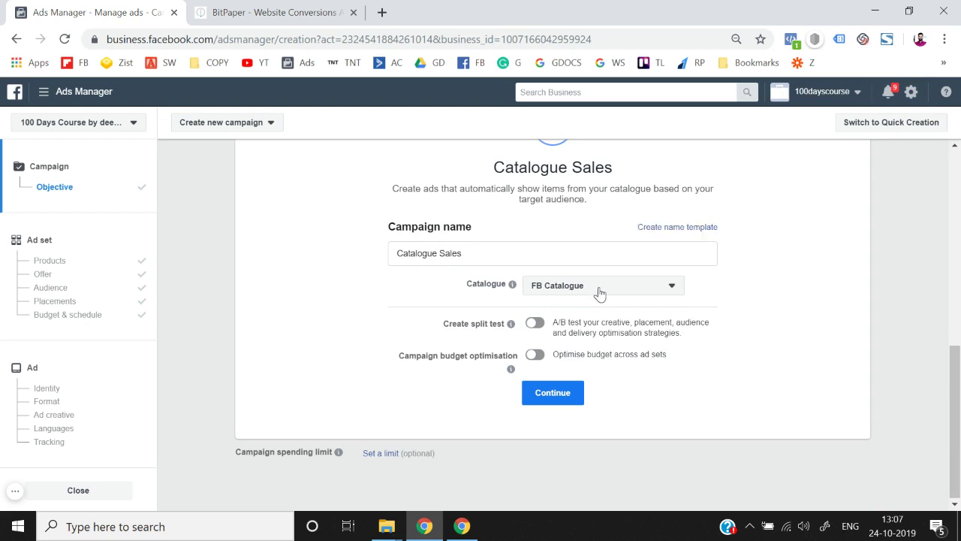
left_click(567, 402)
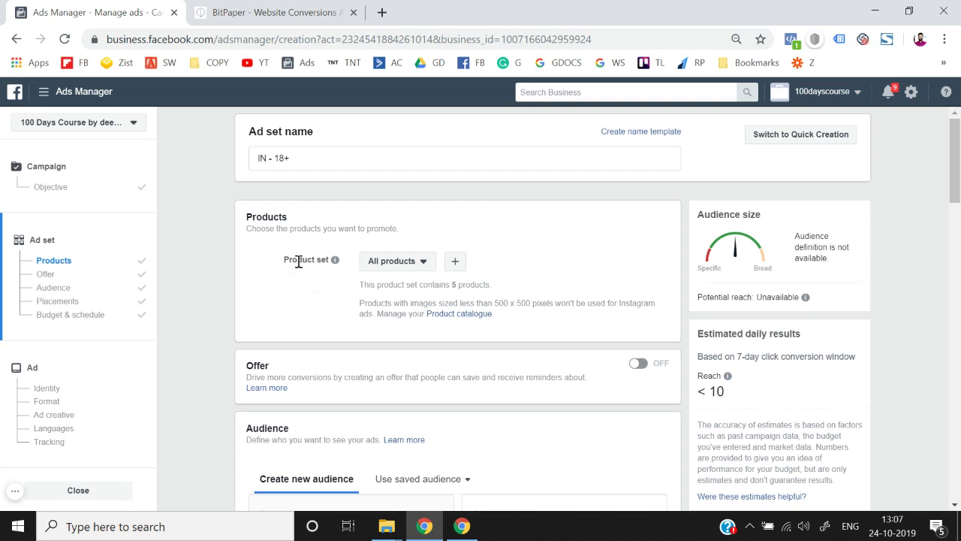
- View the product sets available for the ad set without changing the All products selection
left_click(404, 262)
mouse_move(395, 336)
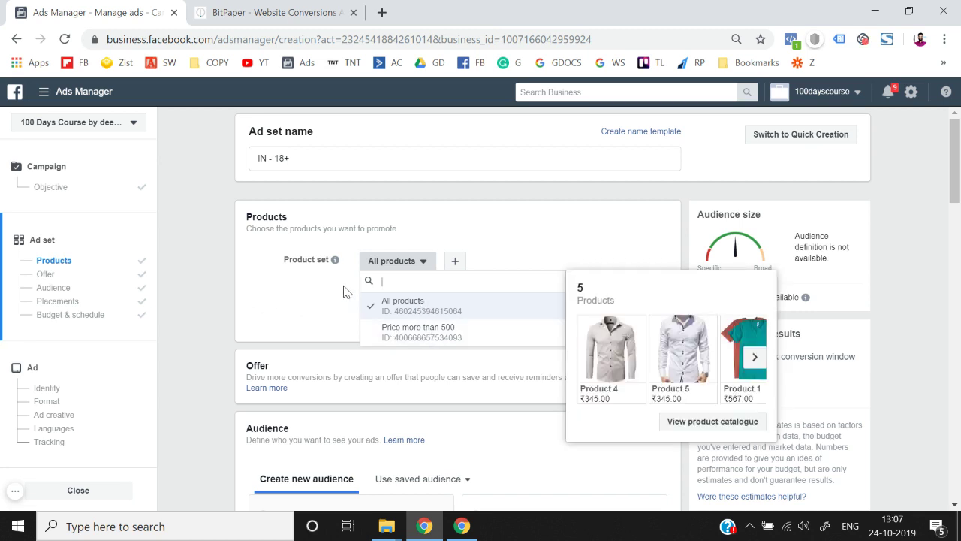
left_click(197, 275)
- Review the retargeting audience options and try Custom combination to examine its included and excluded product interactions
scroll(197, 275, "down", 3)
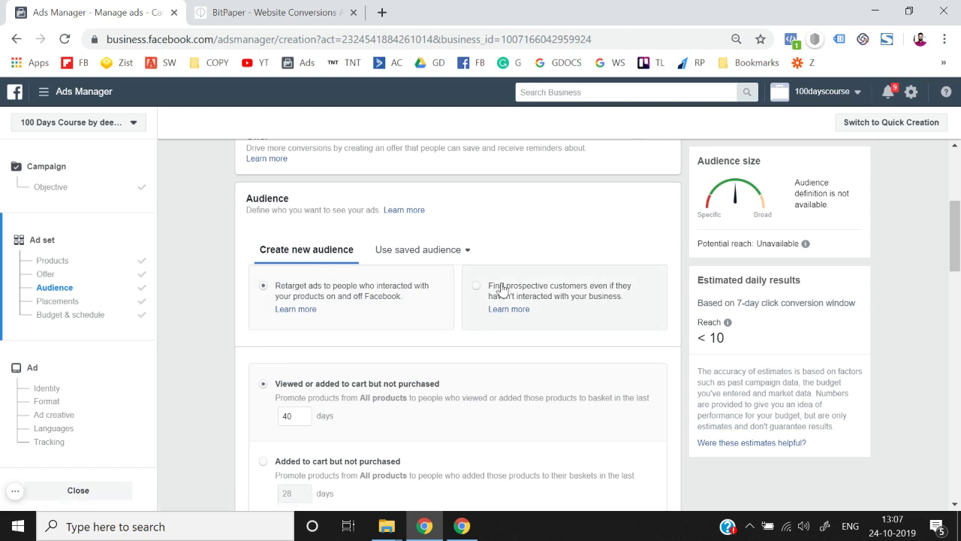
scroll(350, 298, "down", 2)
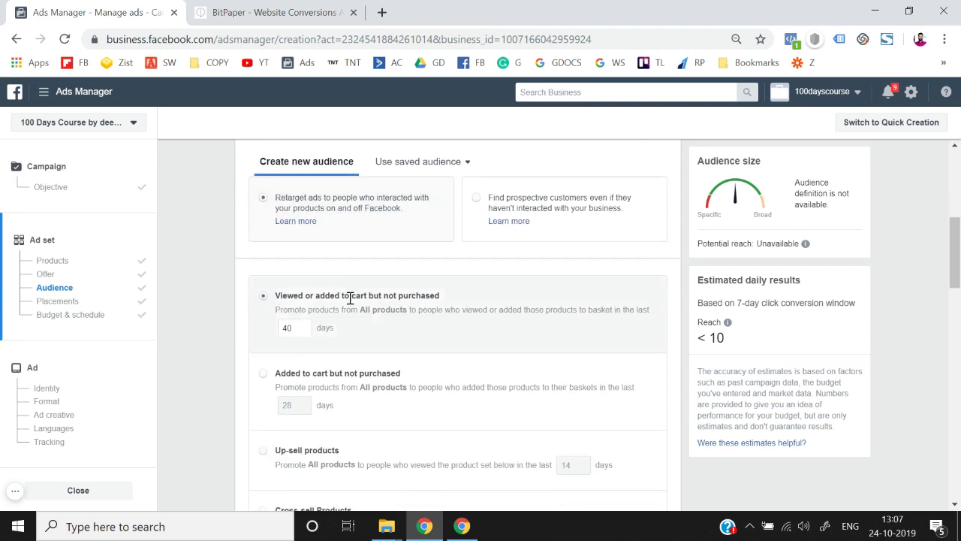
scroll(231, 312, "down", 2)
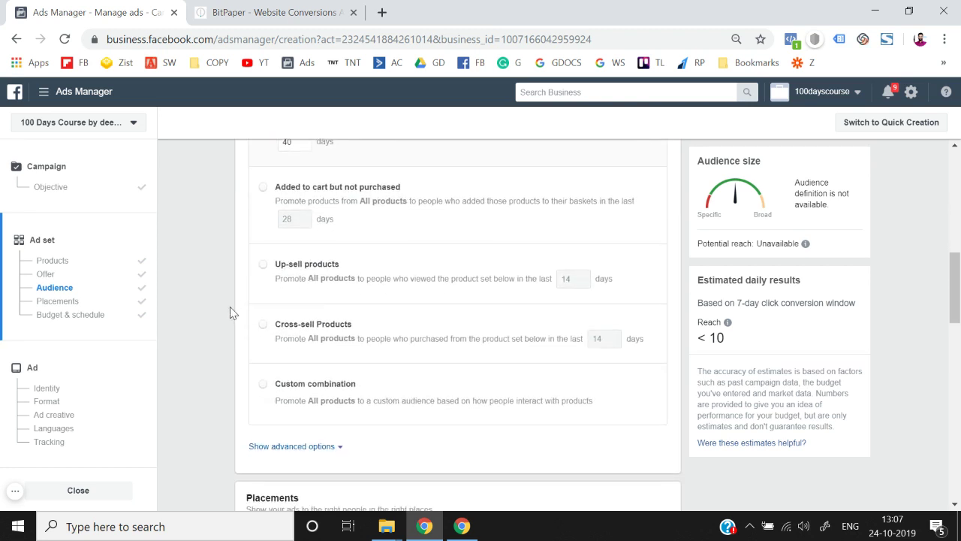
scroll(231, 312, "up", 1)
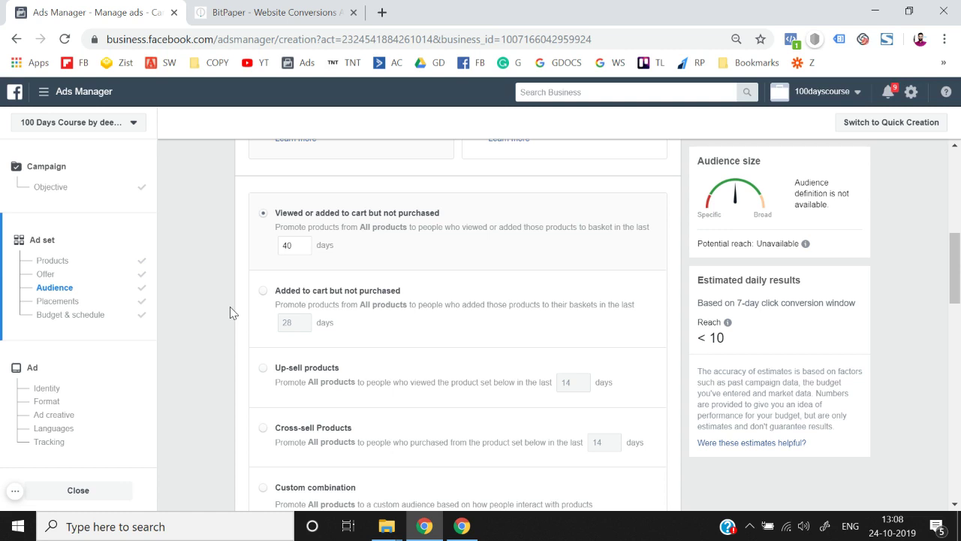
scroll(230, 306, "down", 1)
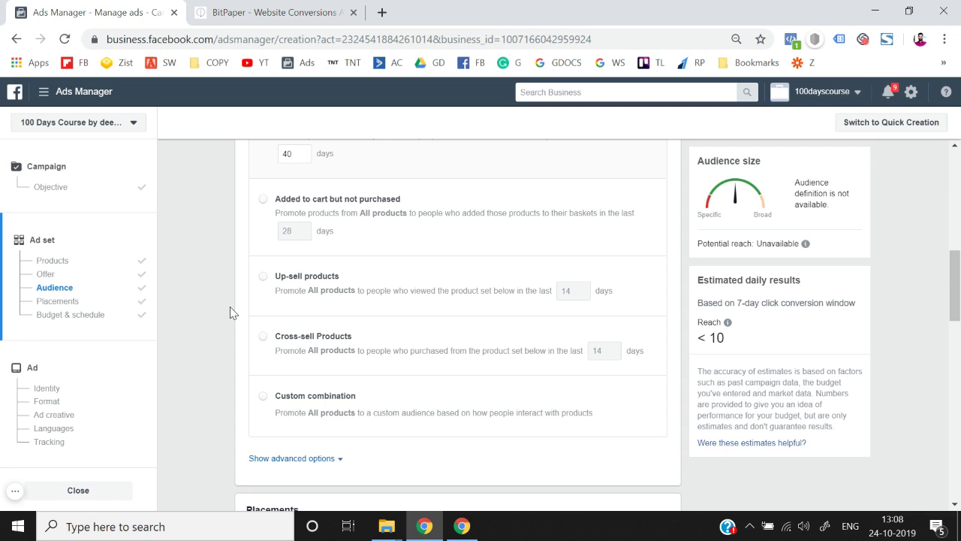
scroll(230, 306, "down", 1)
left_click(271, 332)
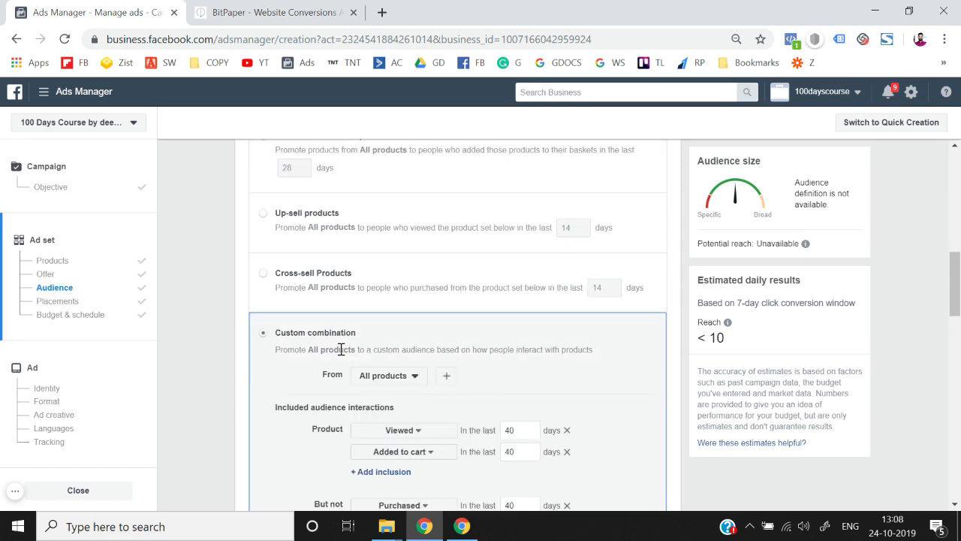
scroll(366, 355, "down", 1)
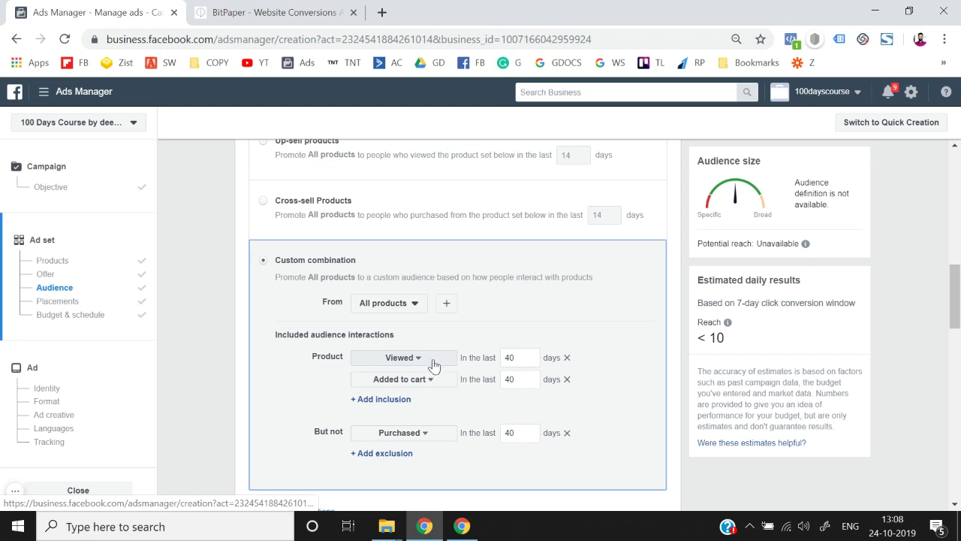
scroll(193, 289, "up", 3)
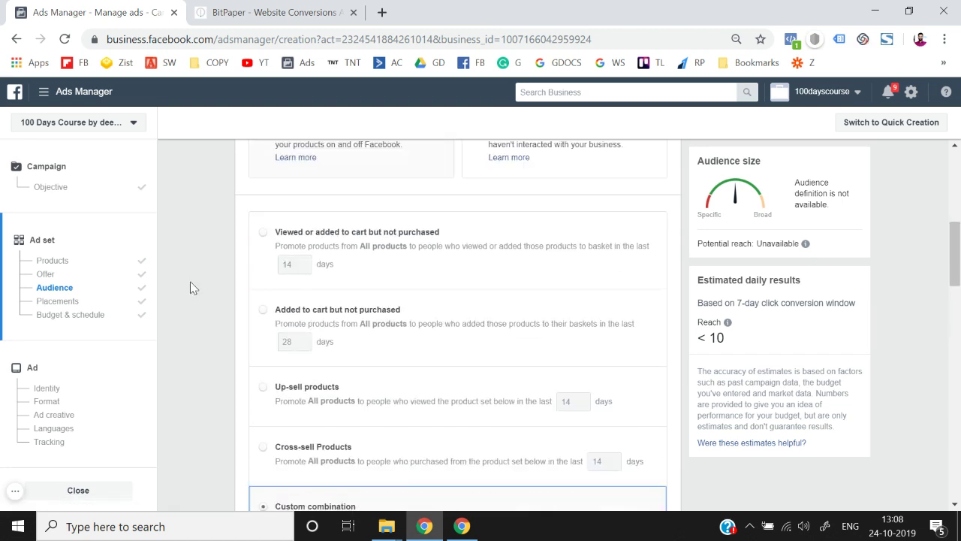
- Select the Viewed or added to cart but not purchased audience and set its time window to 180 days
left_click(280, 231)
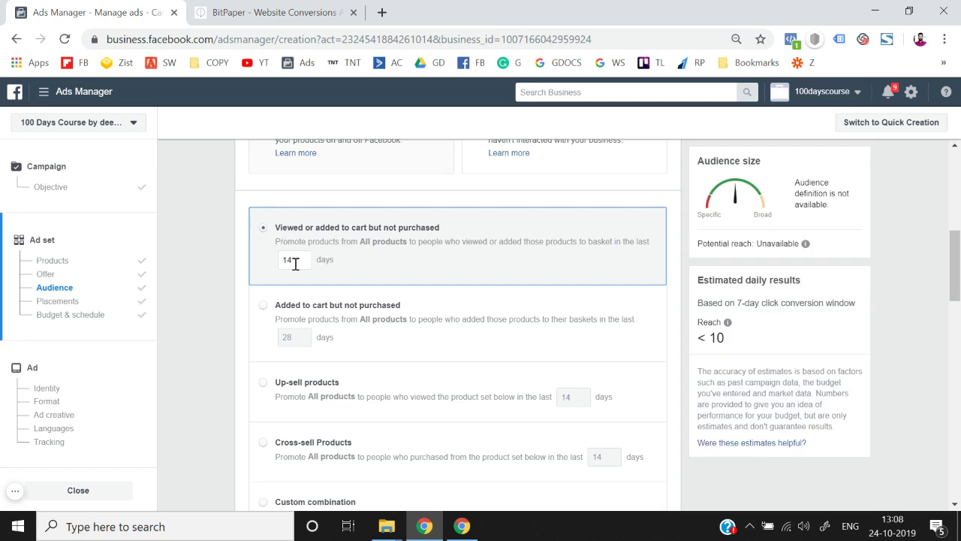
scroll(297, 263, "down", 2)
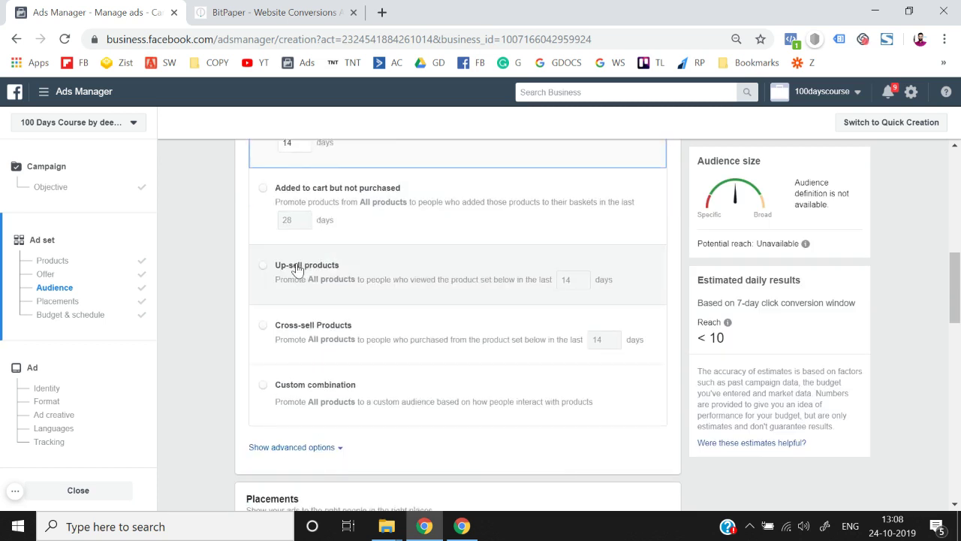
scroll(297, 263, "up", 2)
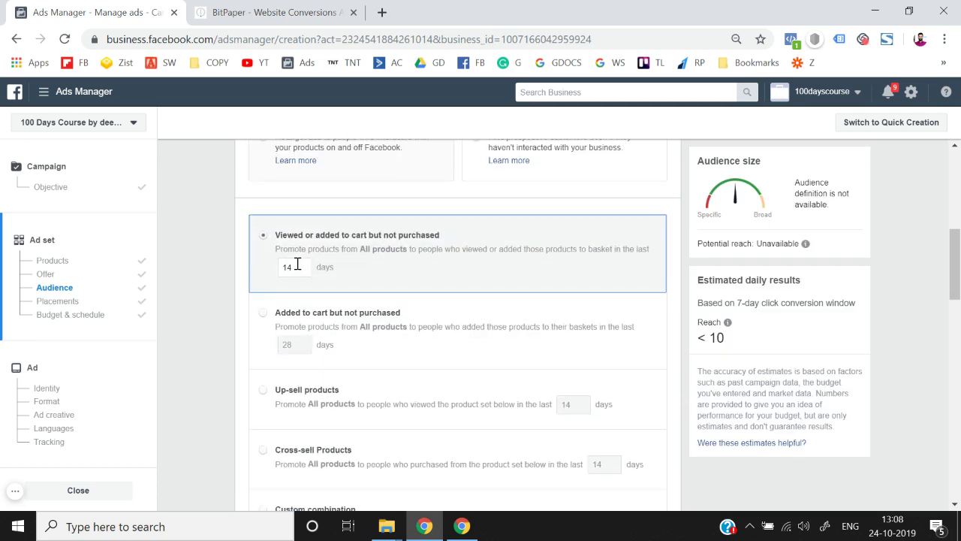
left_click(365, 312)
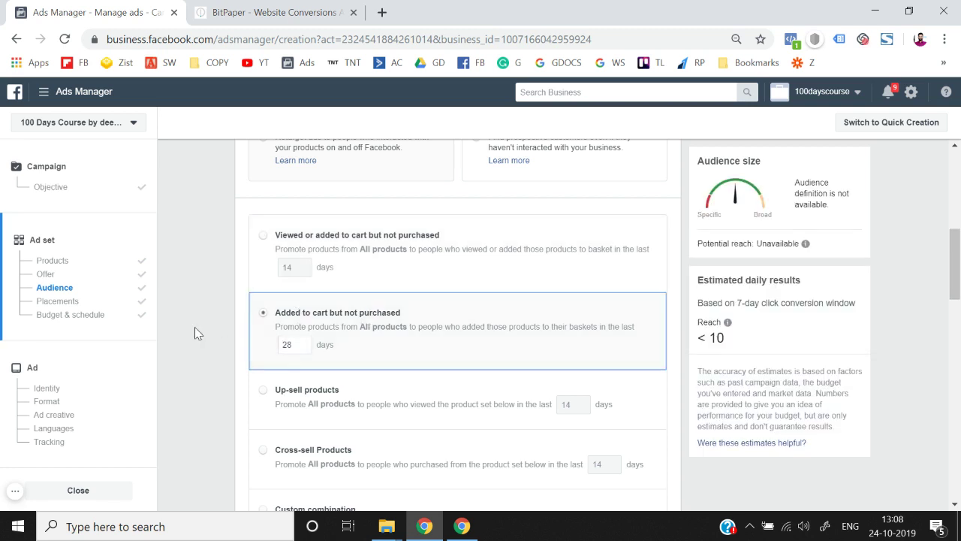
left_click(375, 236)
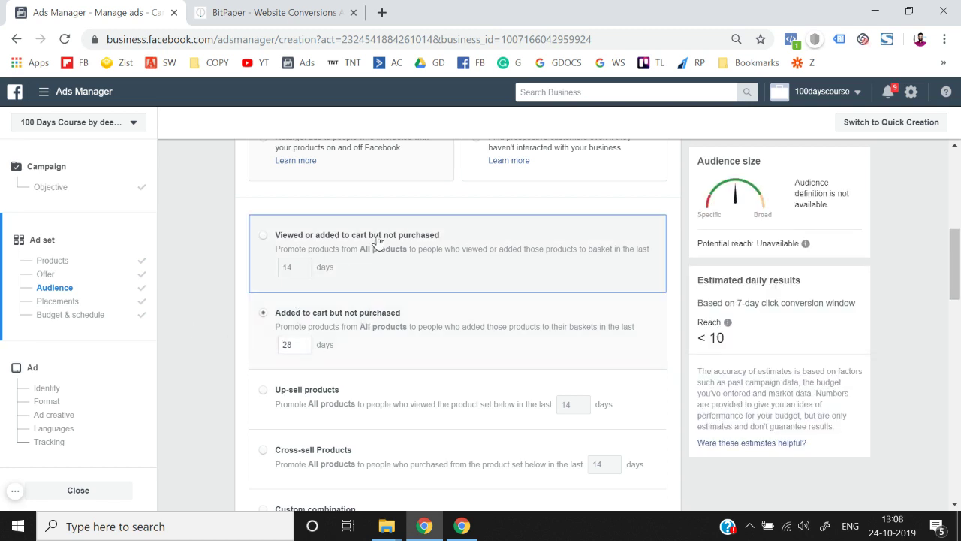
left_click(294, 271)
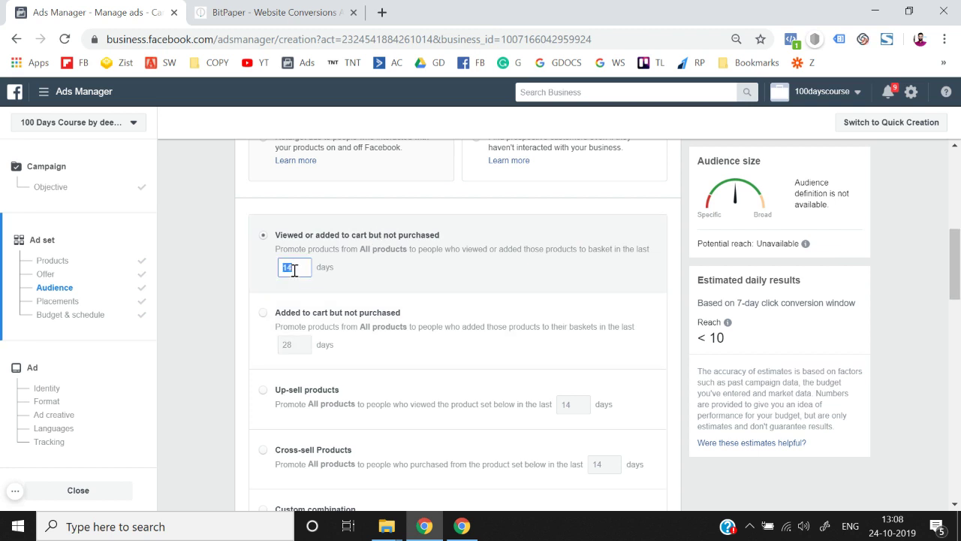
type("180")
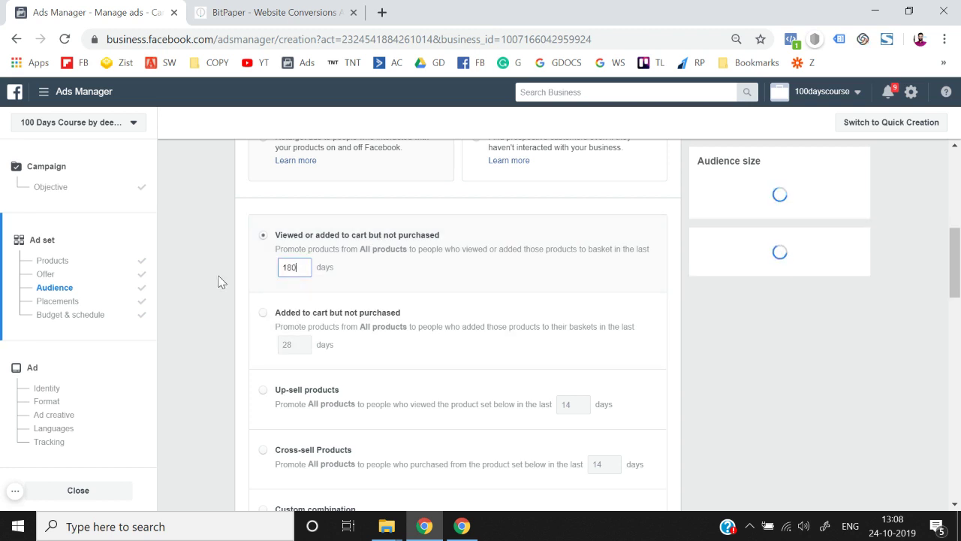
- Choose Conversion events as the optimisation for ad delivery, with Purchase as the event type
scroll(217, 275, "down", 3)
scroll(216, 281, "down", 2)
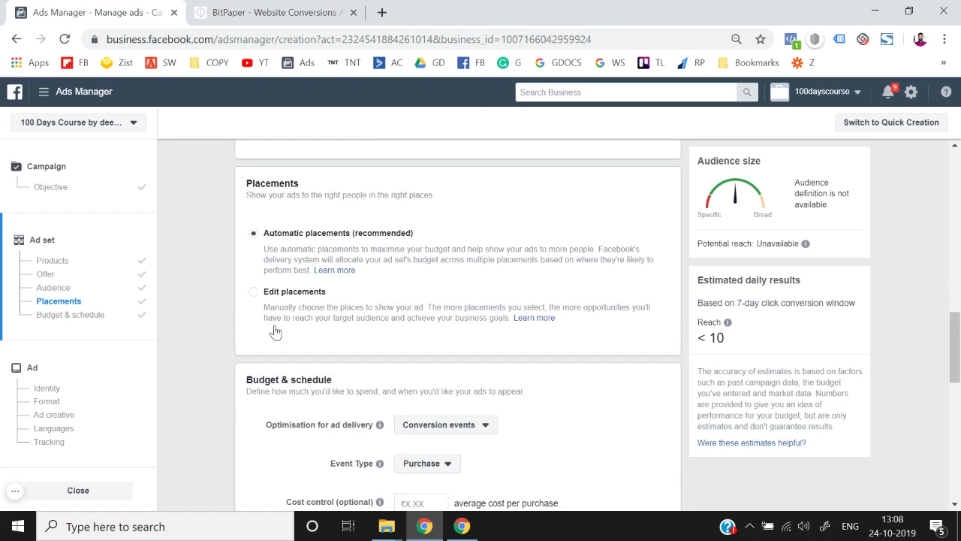
scroll(276, 332, "down", 2)
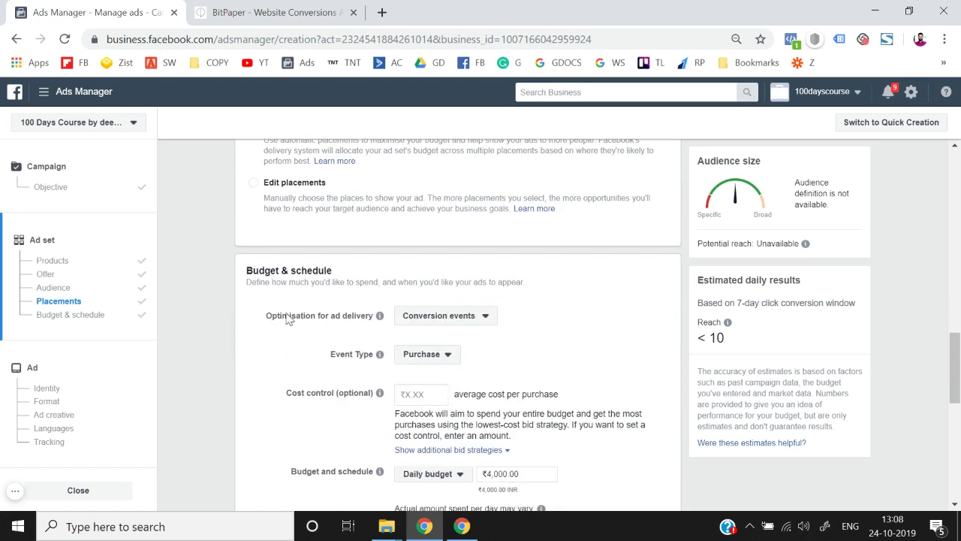
left_click_drag(289, 316, 327, 316)
left_click(439, 315)
left_click(453, 355)
scroll(252, 358, "down", 1)
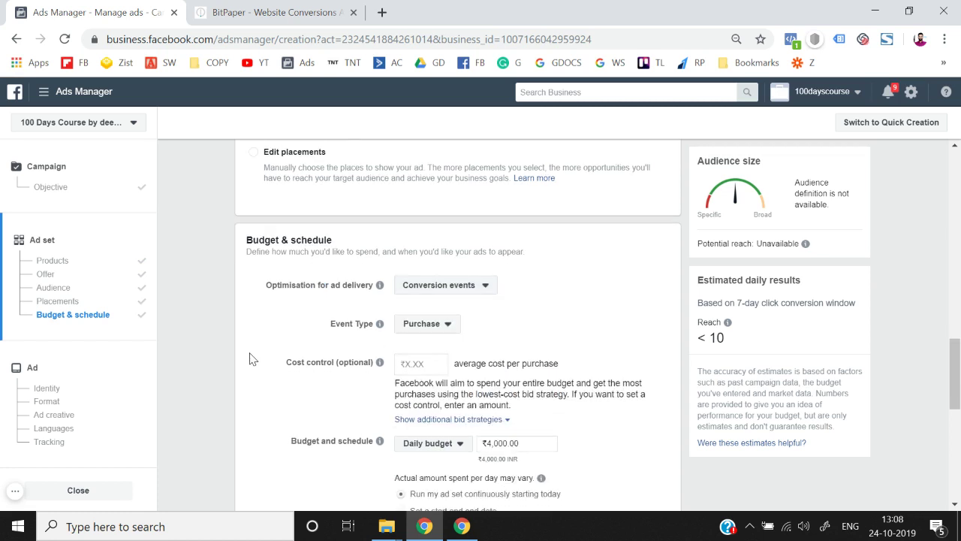
left_click(401, 326)
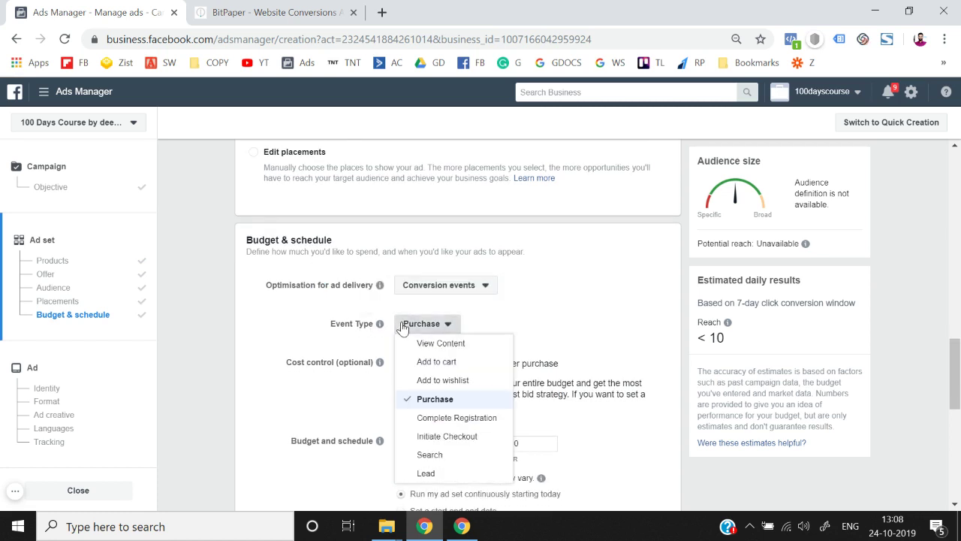
left_click(435, 400)
scroll(236, 340, "down", 1)
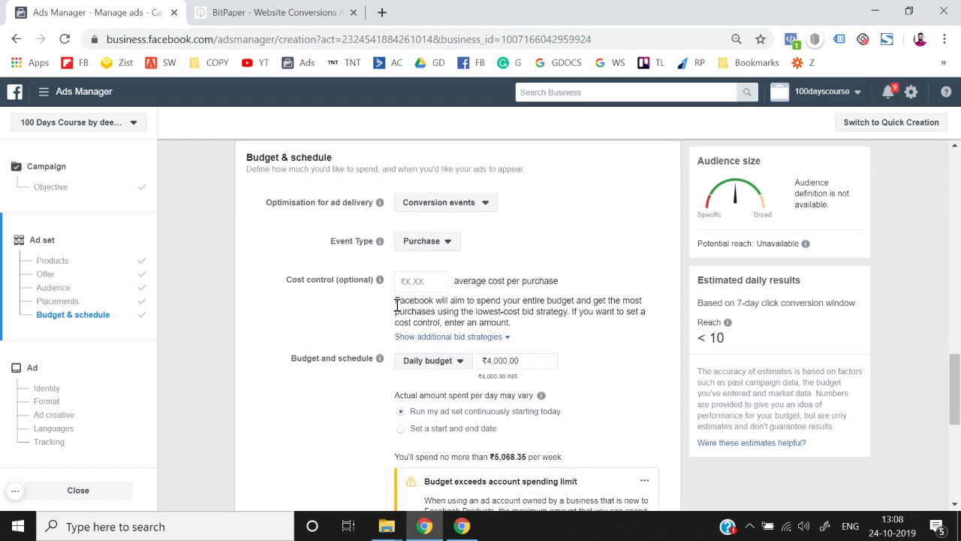
- Set the conversion window to 1 day after clicking and continue to the ad level
scroll(450, 304, "down", 1)
left_click_drag(526, 305, 323, 353)
left_click(290, 354)
scroll(290, 354, "down", 4)
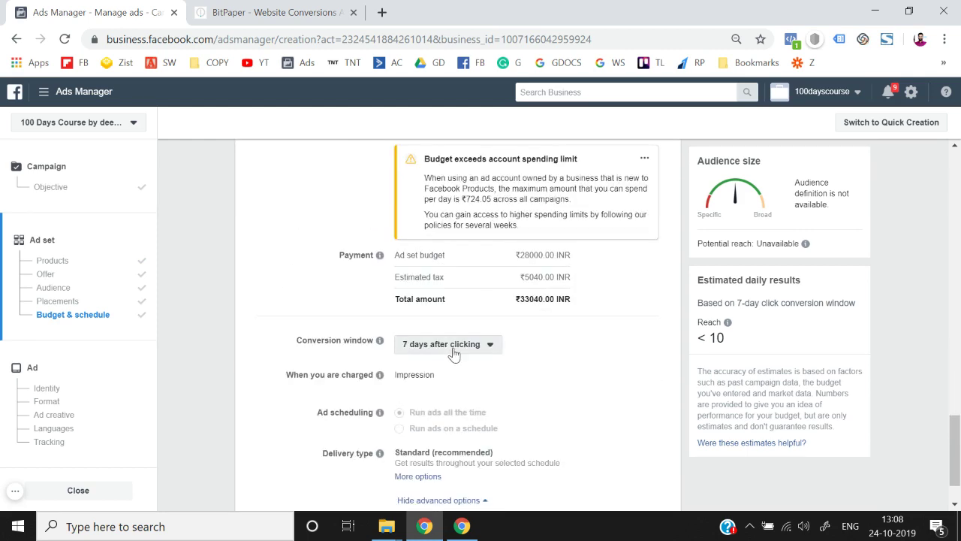
left_click(453, 353)
left_click(460, 379)
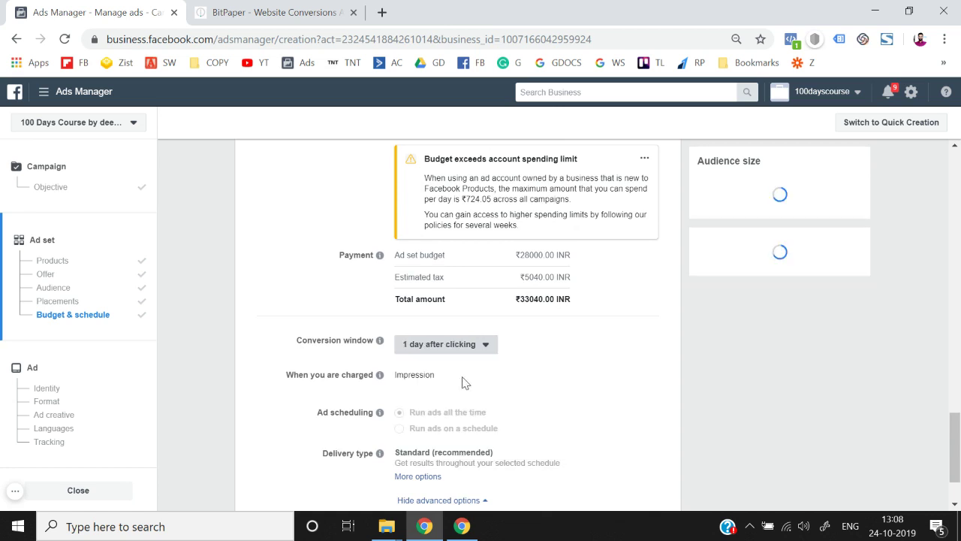
scroll(589, 355, "down", 1)
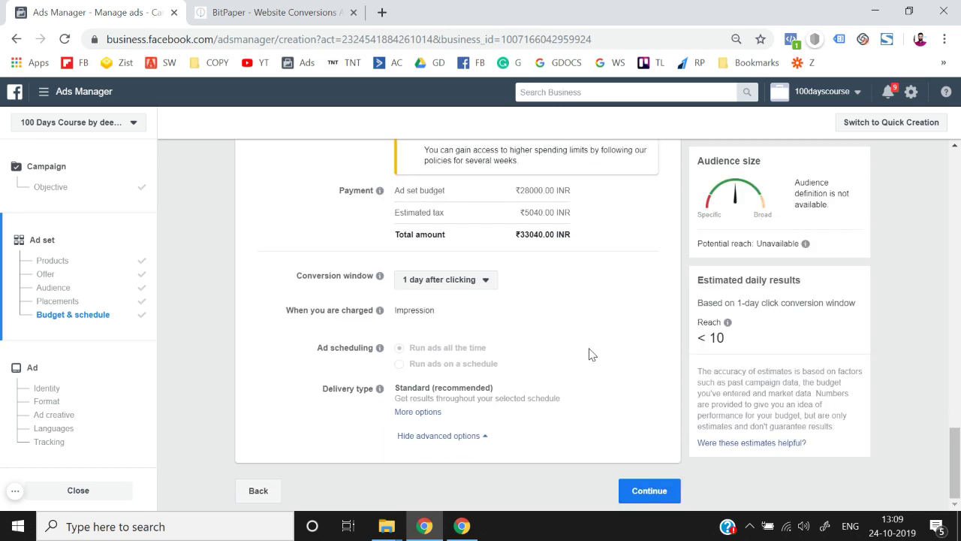
left_click(646, 489)
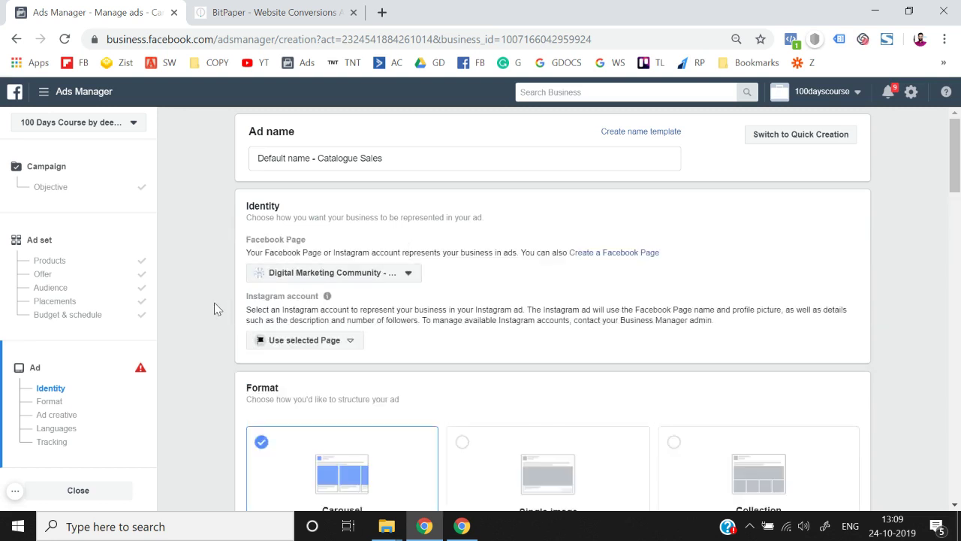
- Examine the ad's identity, format, catalogue creative options, headline and description fields, and the Mobile News Feed preview
scroll(215, 309, "down", 2)
scroll(215, 309, "down", 5)
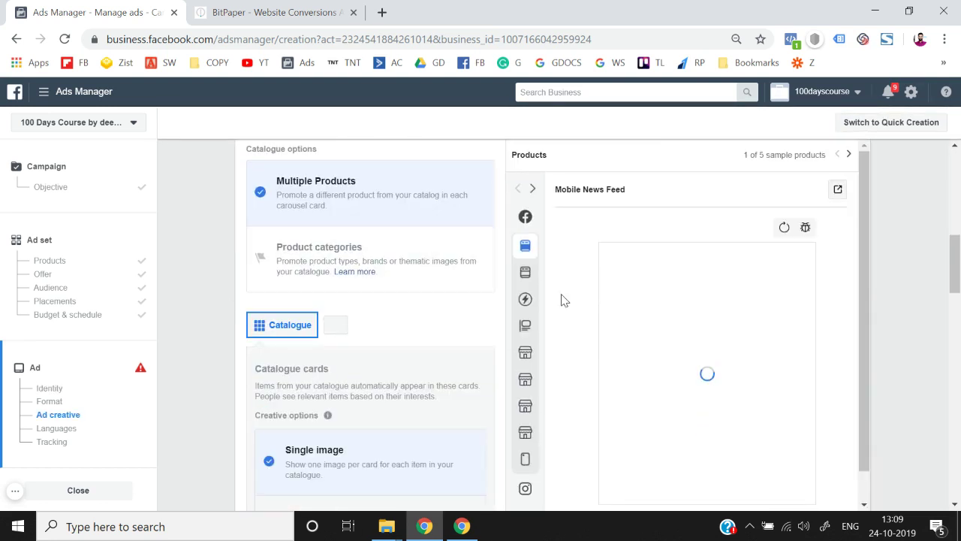
scroll(565, 301, "down", 1)
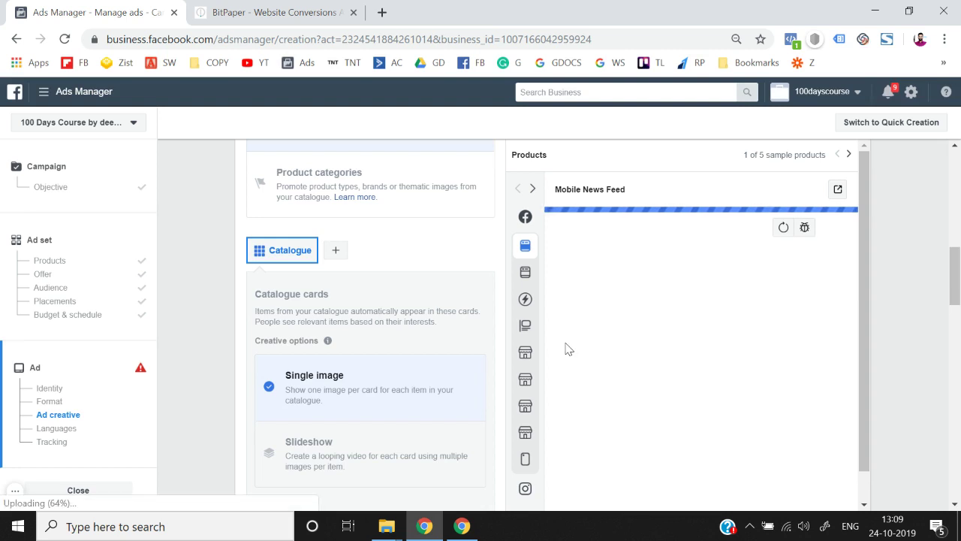
scroll(480, 365, "down", 4)
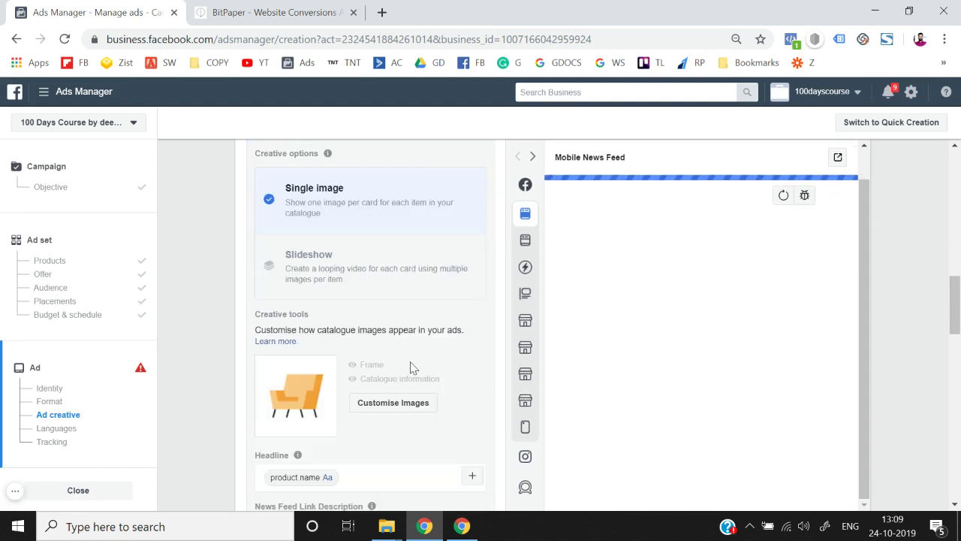
scroll(563, 391, "down", 2)
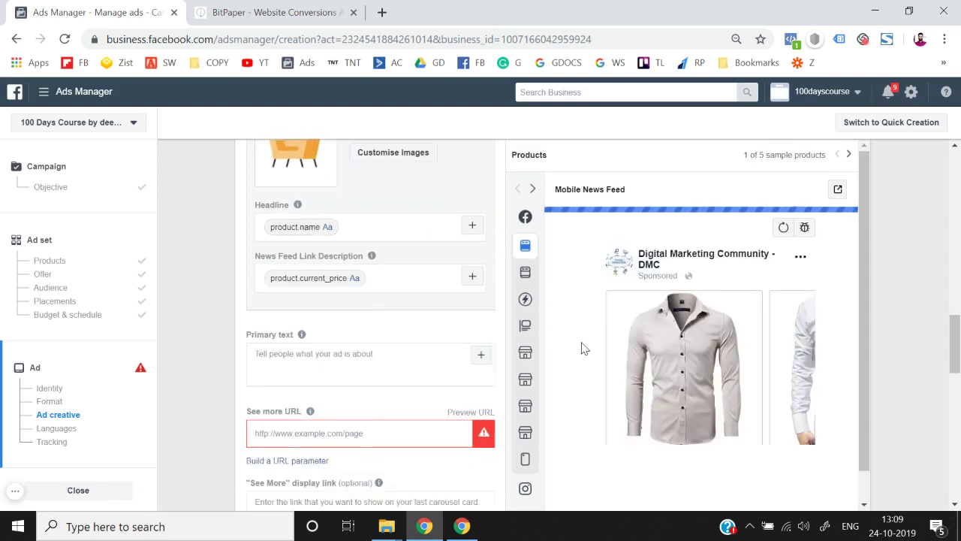
- Try to write the ad's primary text, beginning with "we see"
scroll(585, 348, "down", 1)
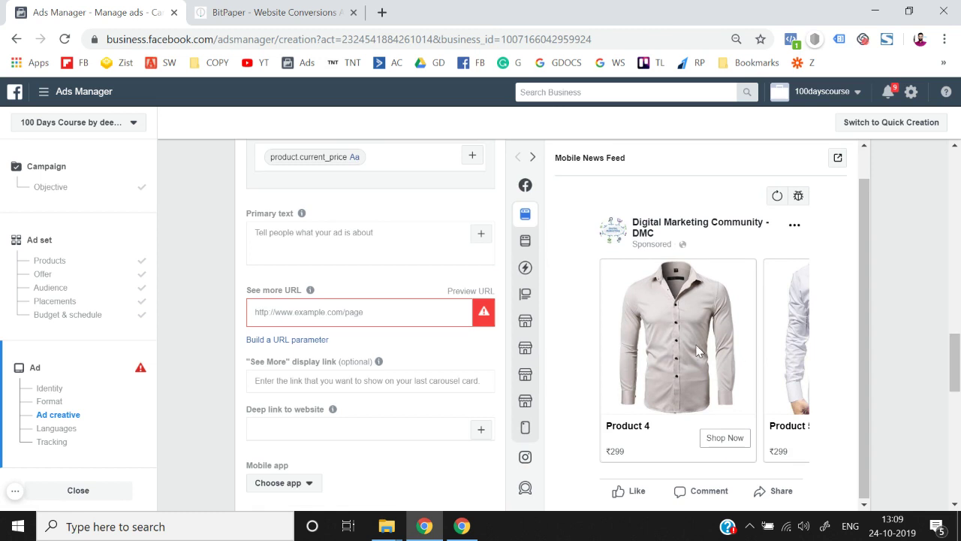
scroll(213, 282, "up", 5)
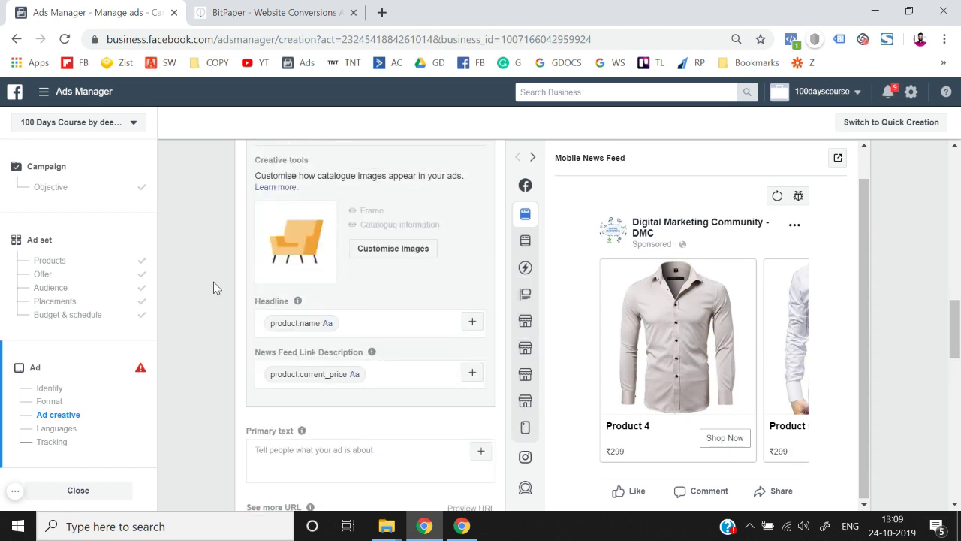
scroll(213, 282, "down", 3)
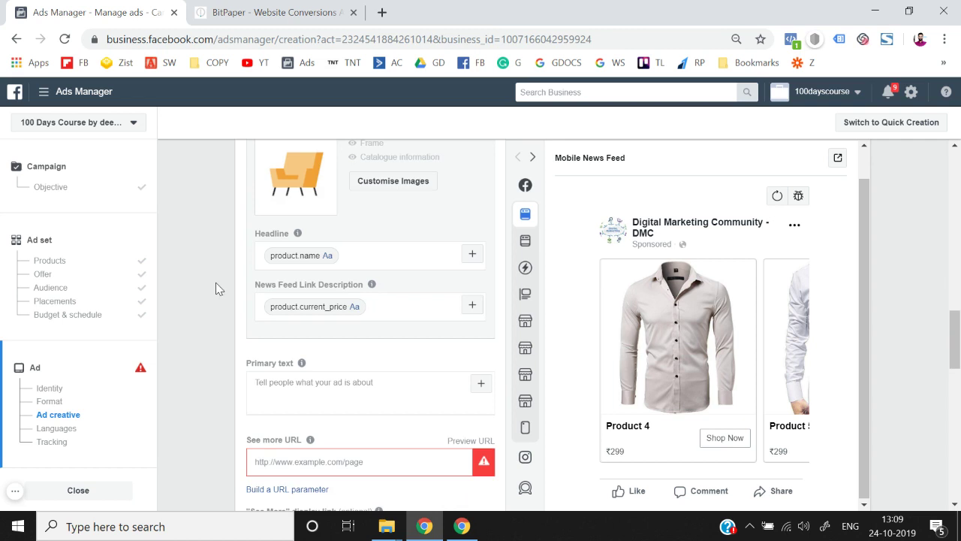
scroll(216, 282, "down", 1)
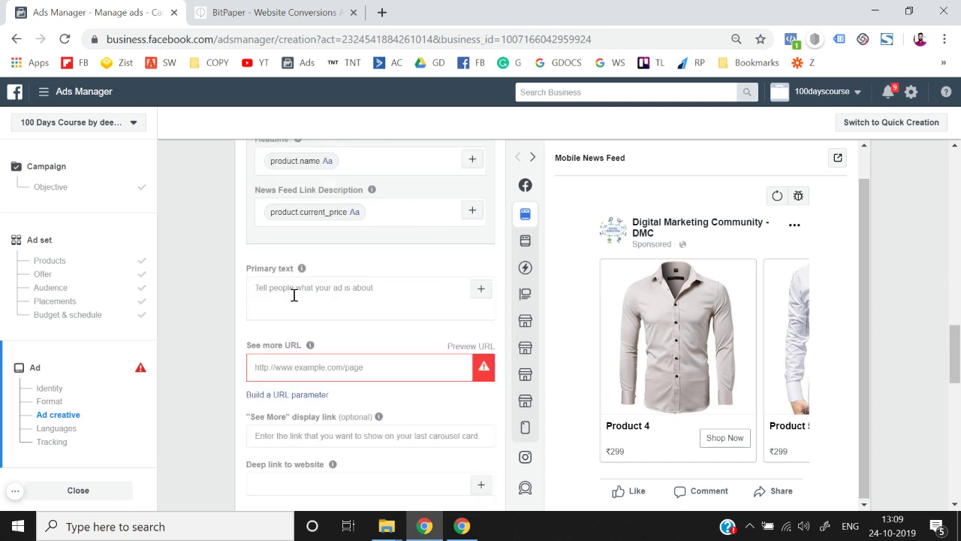
left_click(304, 289)
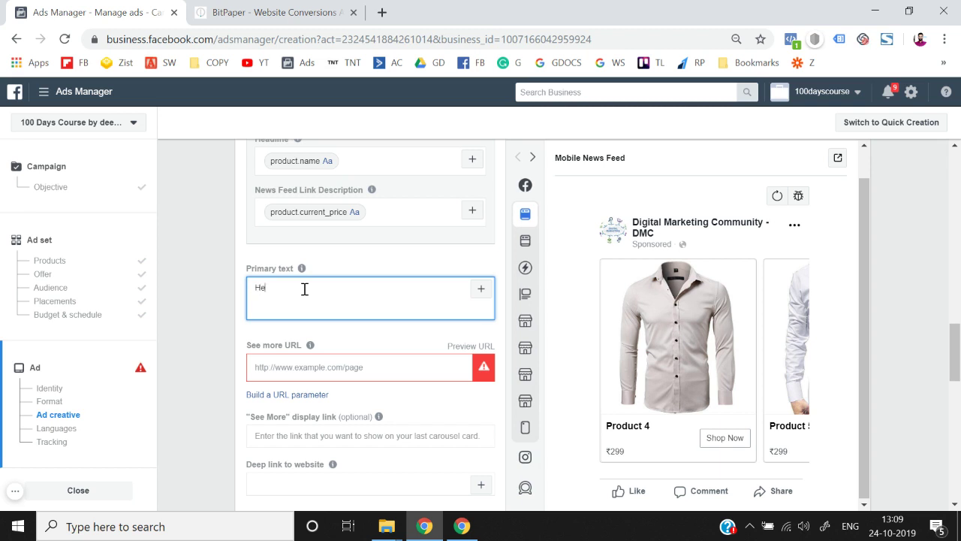
key("Home")
key("shift+End")
key("BackSpace")
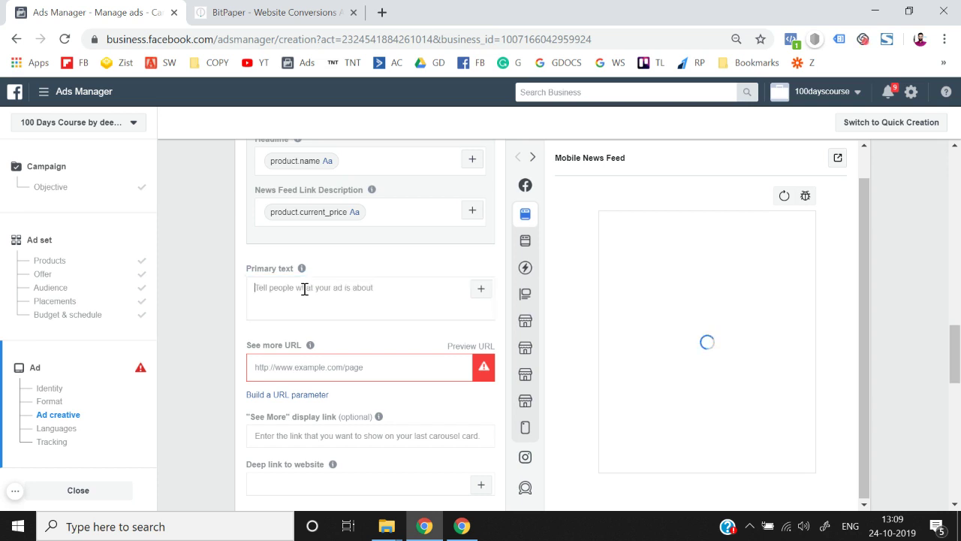
left_click(304, 289)
type("We s")
key("ctrl+a")
key("BackSpace")
type("We")
key("BackSpace")
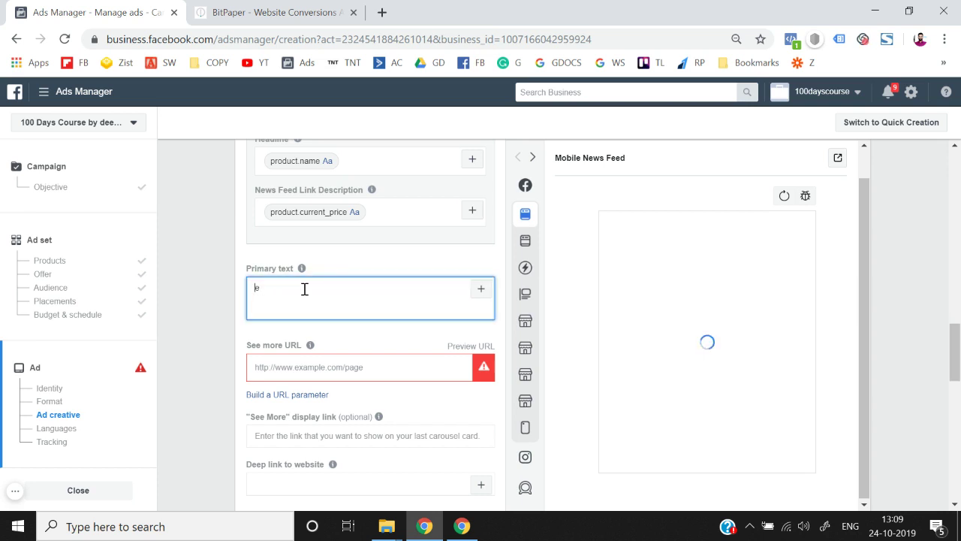
left_click(304, 289)
type("We")
left_click(304, 289)
key("BackSpace")
type("\\")
key("BackSpace")
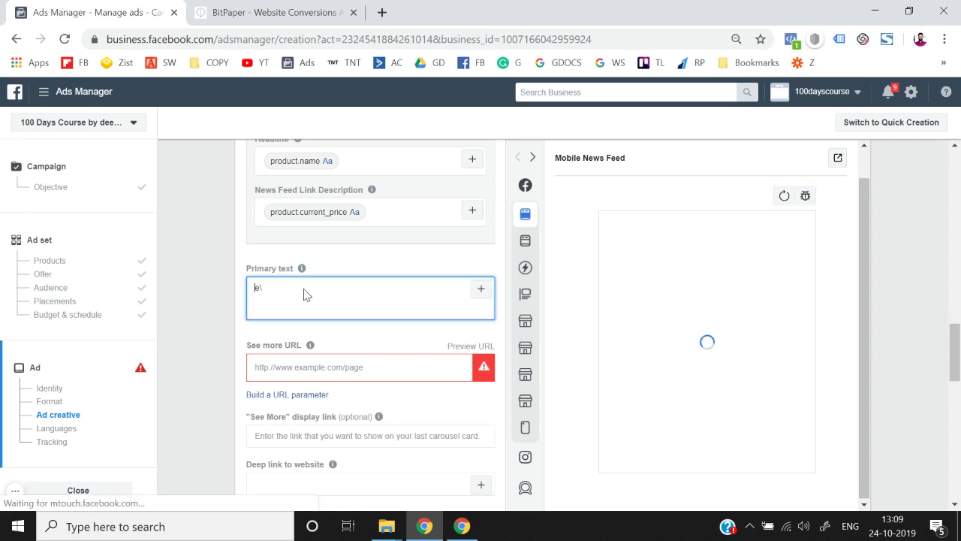
key("BackSpace")
type("we")
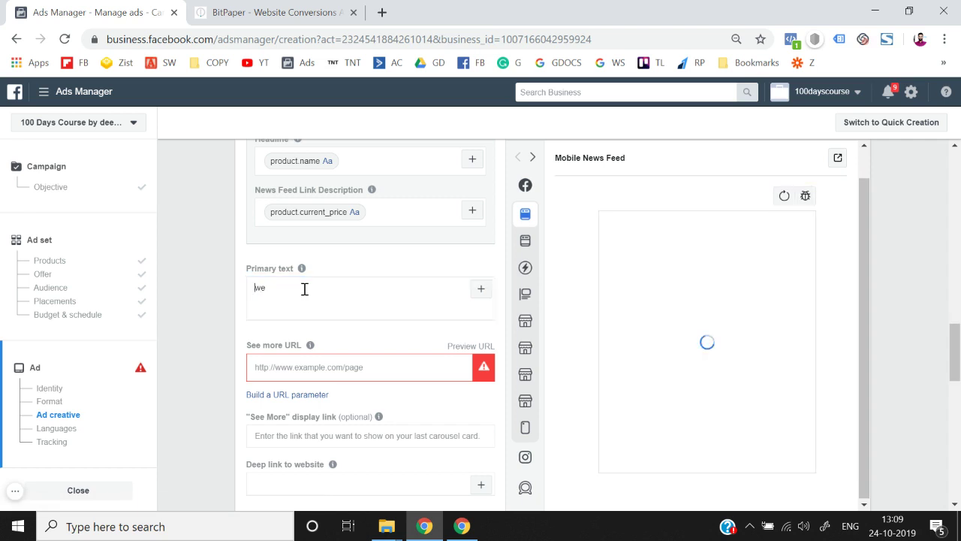
type(" see uyo")
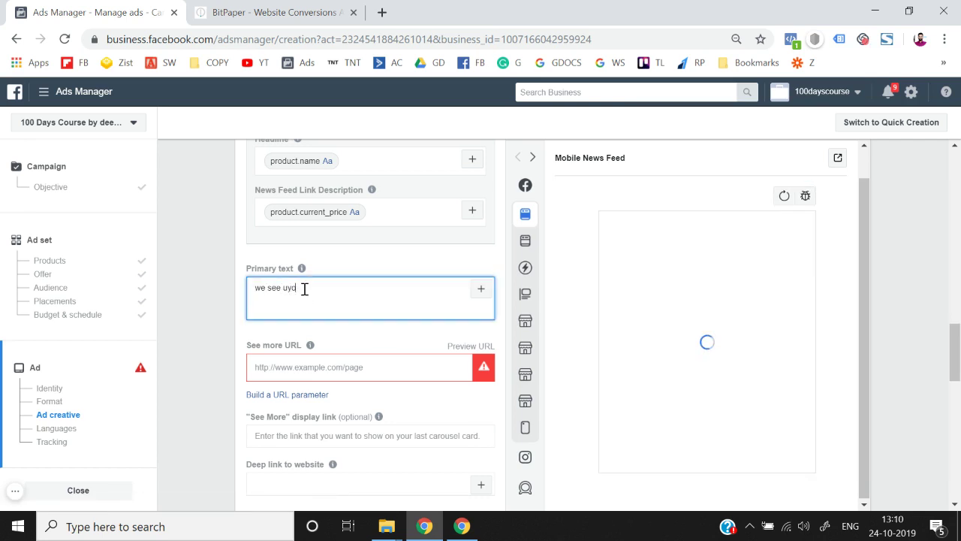
key("BackSpace")
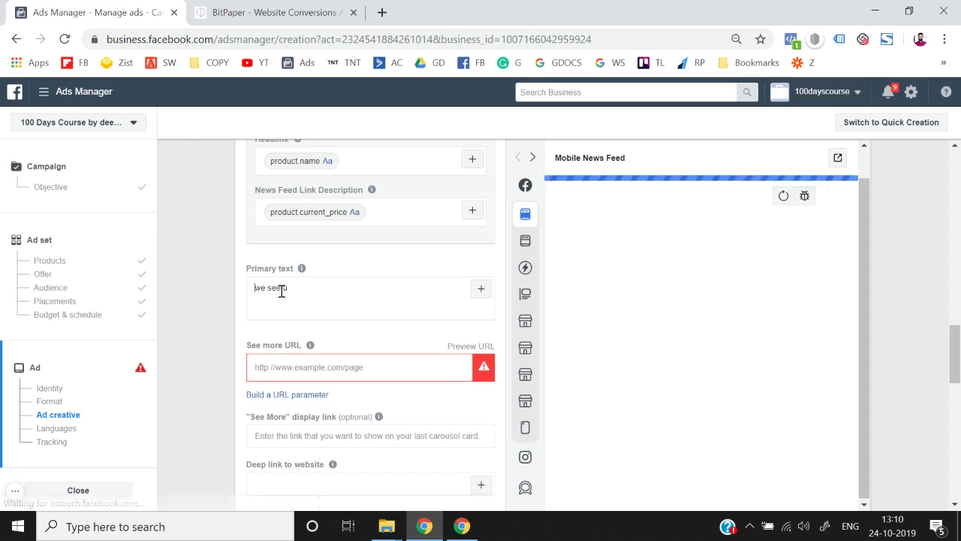
- Try "you liked these products" as the wording of the ad's primary text, and clear the field
left_click(315, 292)
key("BackSpace")
key("Home")
type("you liked")
type(" these produ")
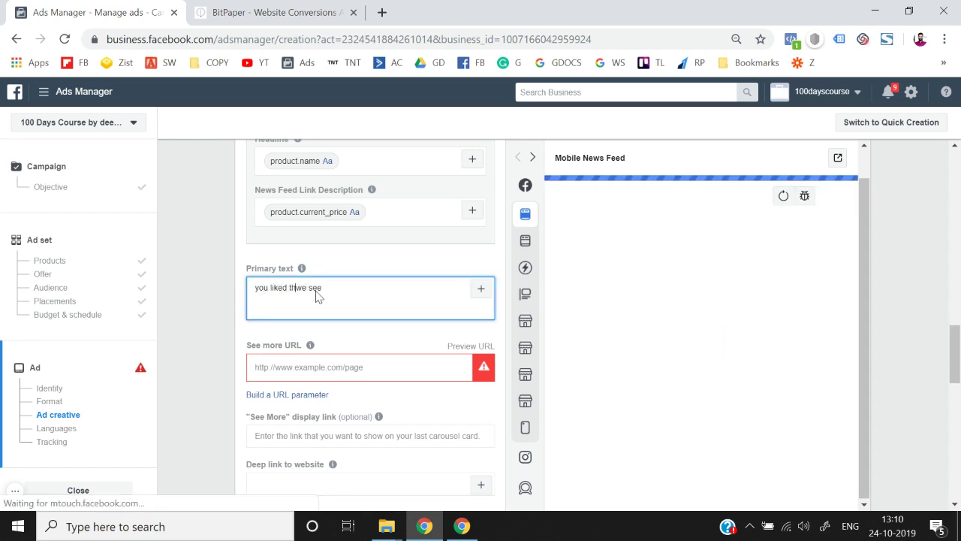
type("cts")
key("Home")
type("but")
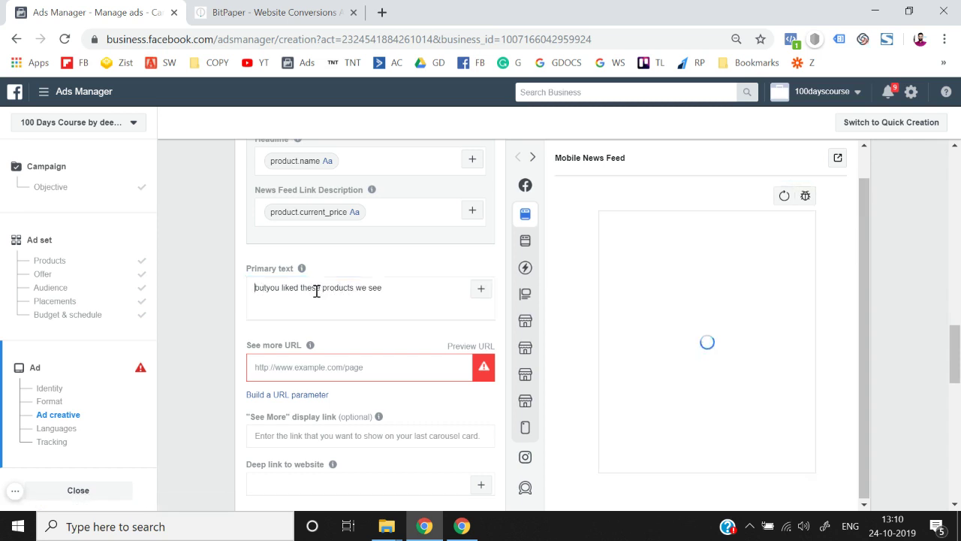
triple_click(356, 292)
type("=")
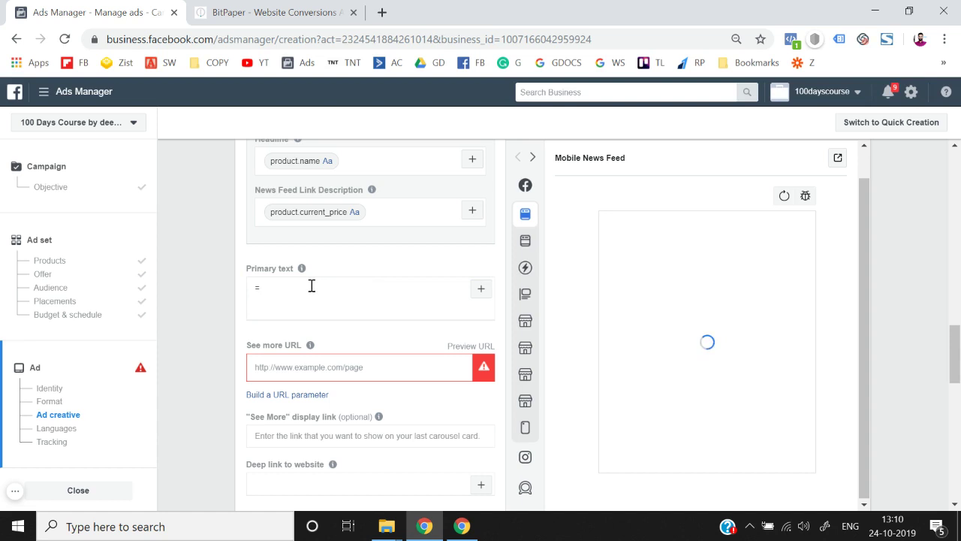
key("BackSpace")
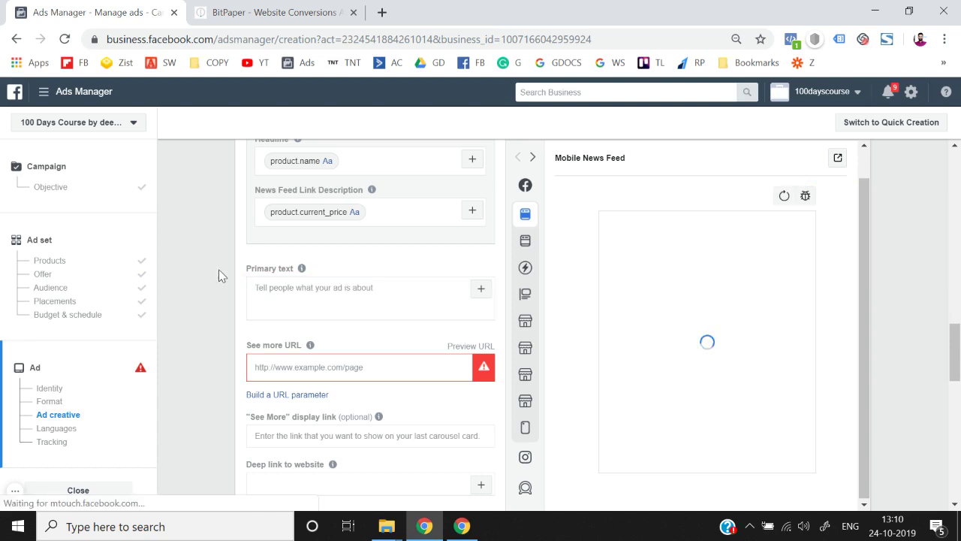
- Preview the ad in the Desktop News Feed placement and browse through its product carousel
scroll(313, 298, "down", 1)
left_click(307, 308)
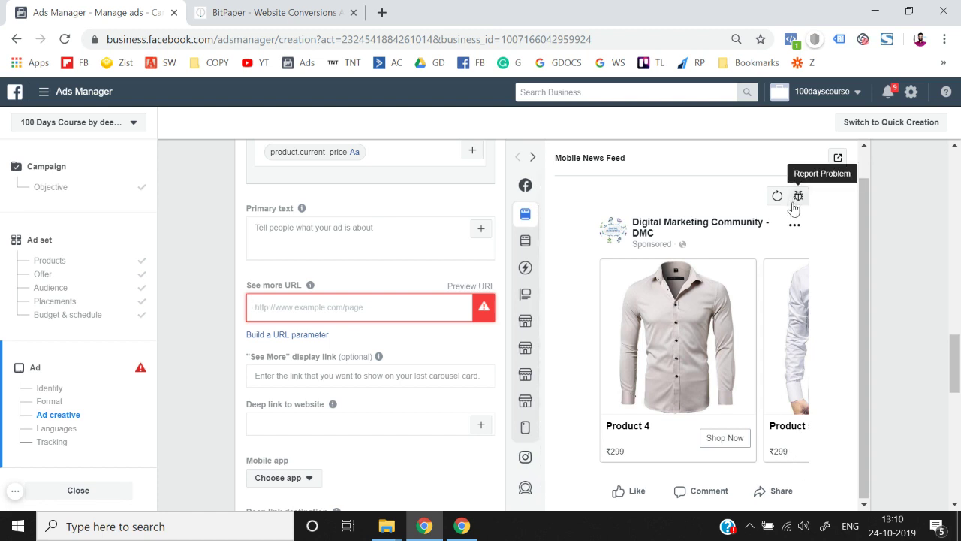
mouse_move(530, 146)
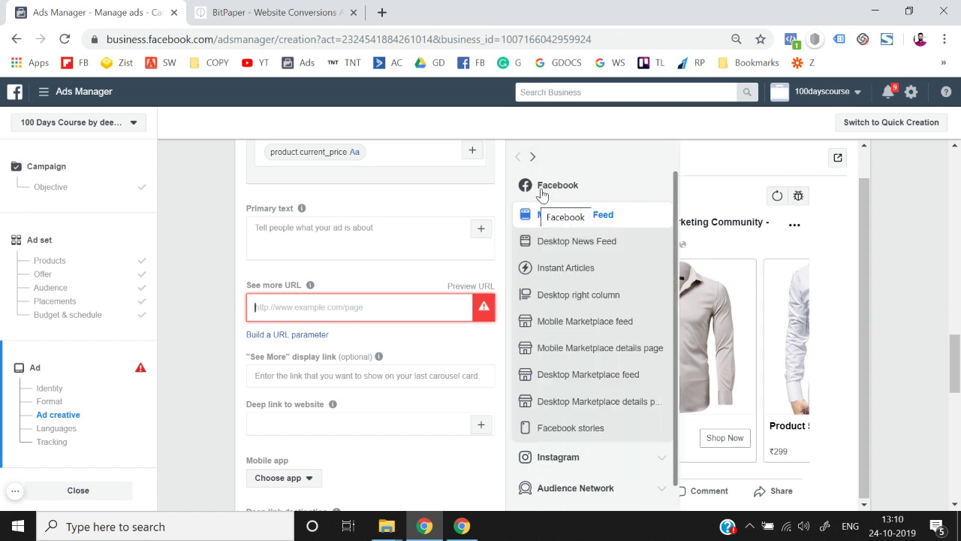
left_click(552, 241)
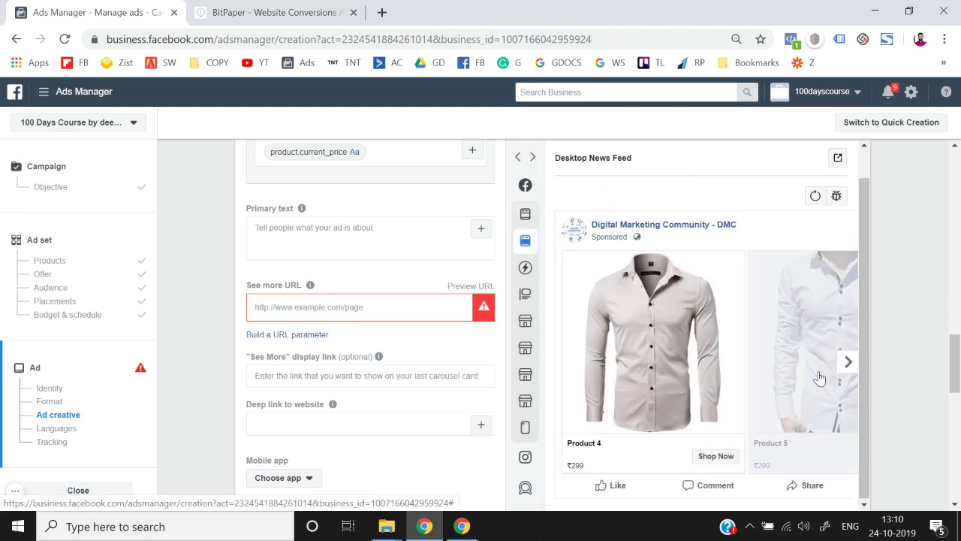
left_click(848, 362)
left_click(850, 363)
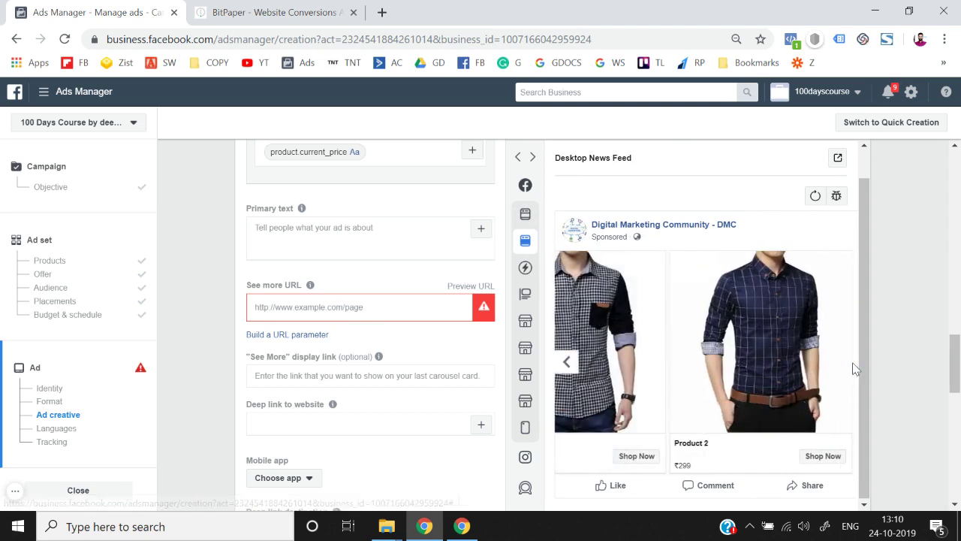
- Set the ad's See more URL to thinknthrive.in
scroll(841, 378, "up", 1)
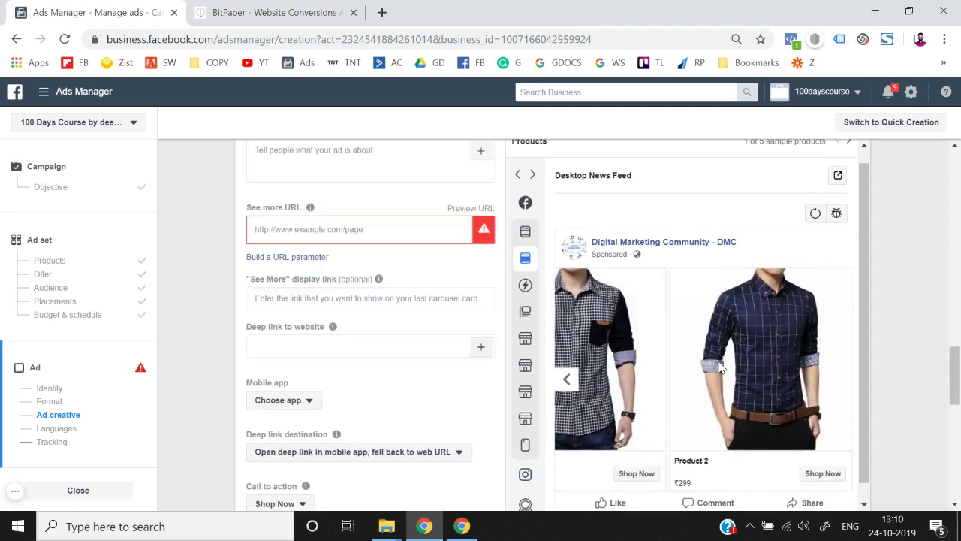
scroll(720, 367, "down", 2)
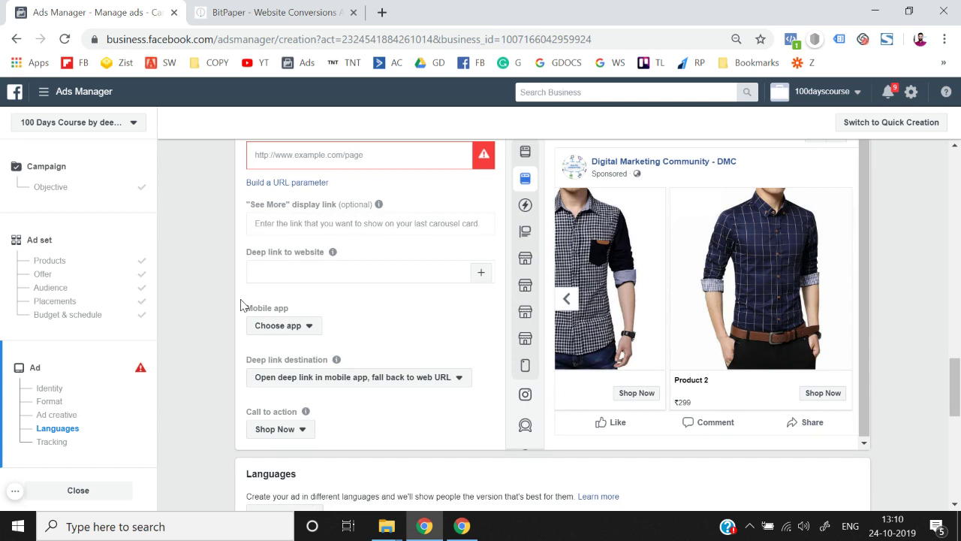
scroll(289, 248, "up", 1)
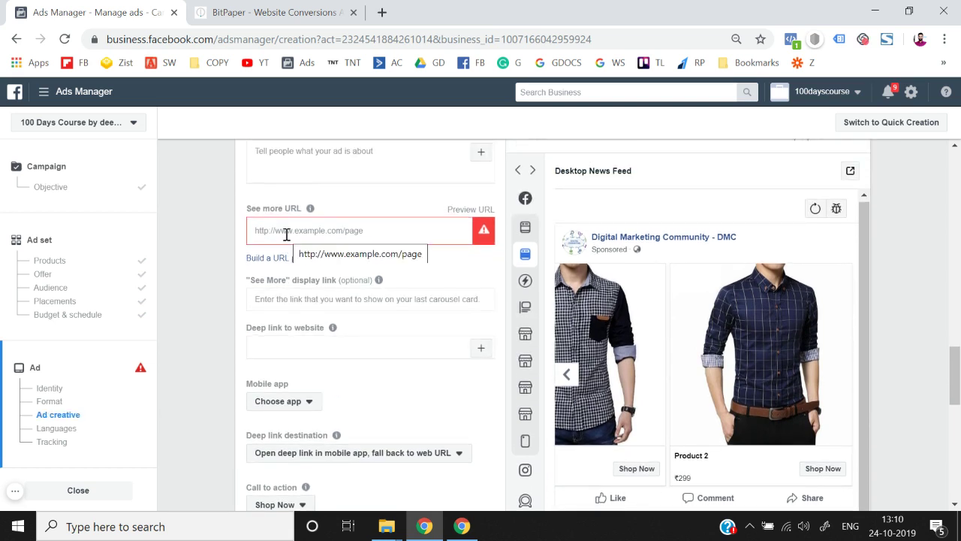
left_click(286, 234)
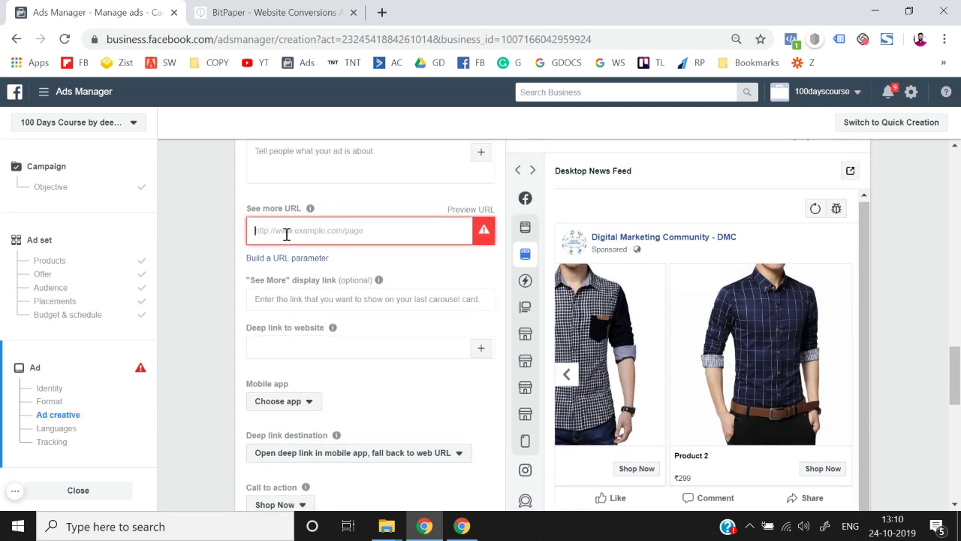
type("thinknthrive.in")
left_click(205, 234)
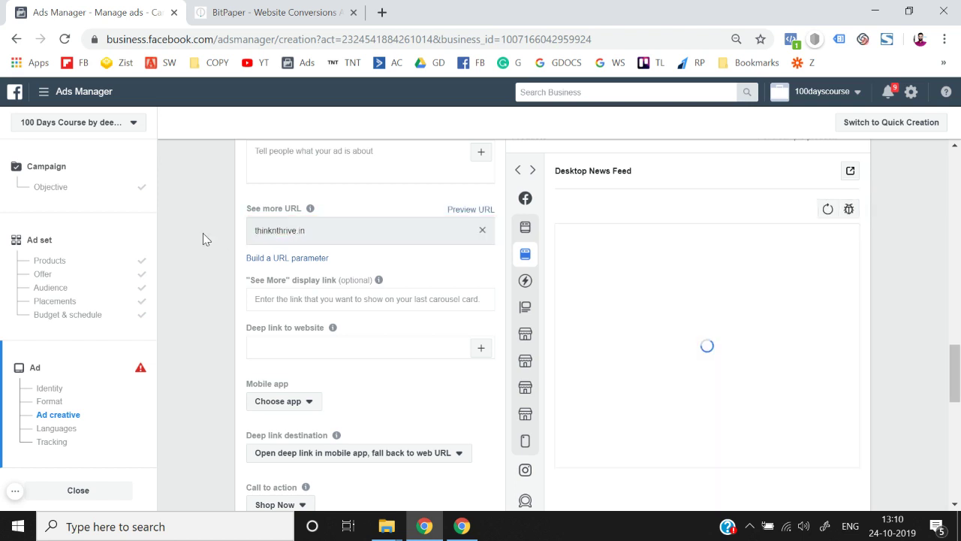
- Examine the ad's catalogue card options, creative tools, headline, description, deep link and call-to-action settings alongside the Desktop News Feed preview
scroll(249, 273, "down", 1)
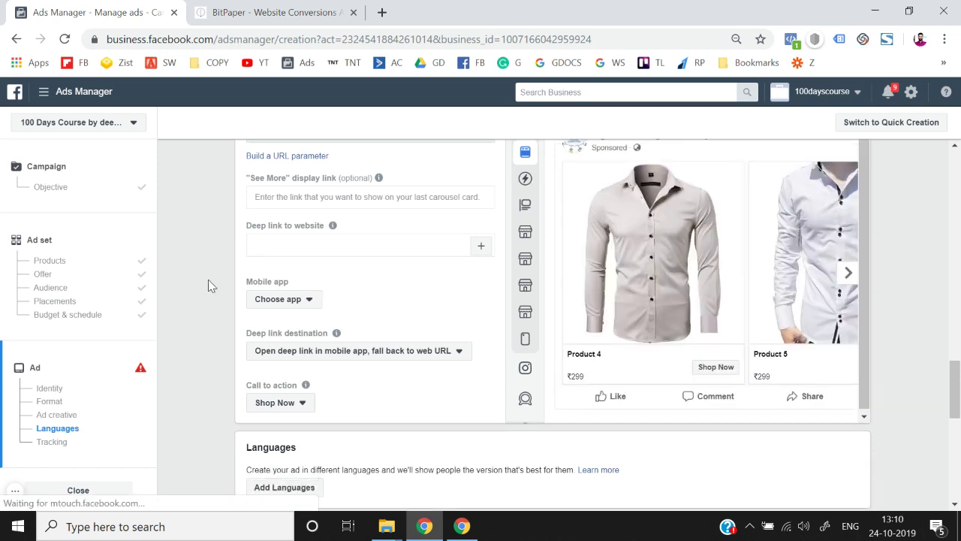
scroll(208, 280, "up", 3)
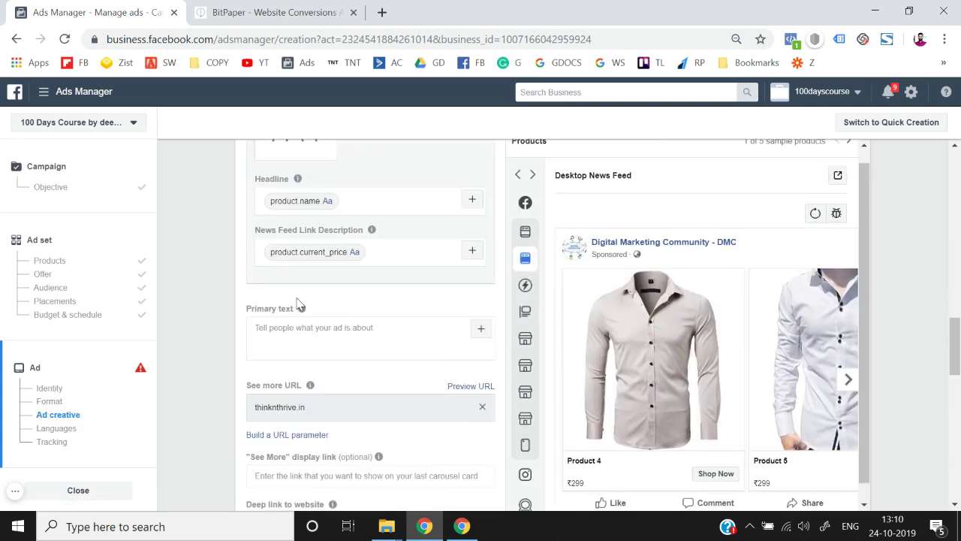
scroll(159, 270, "up", 2)
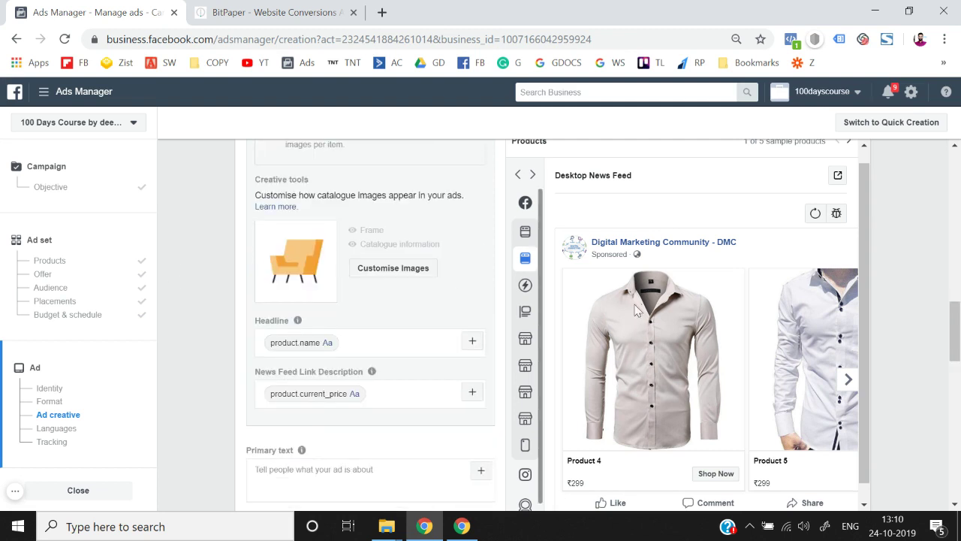
scroll(231, 269, "up", 1)
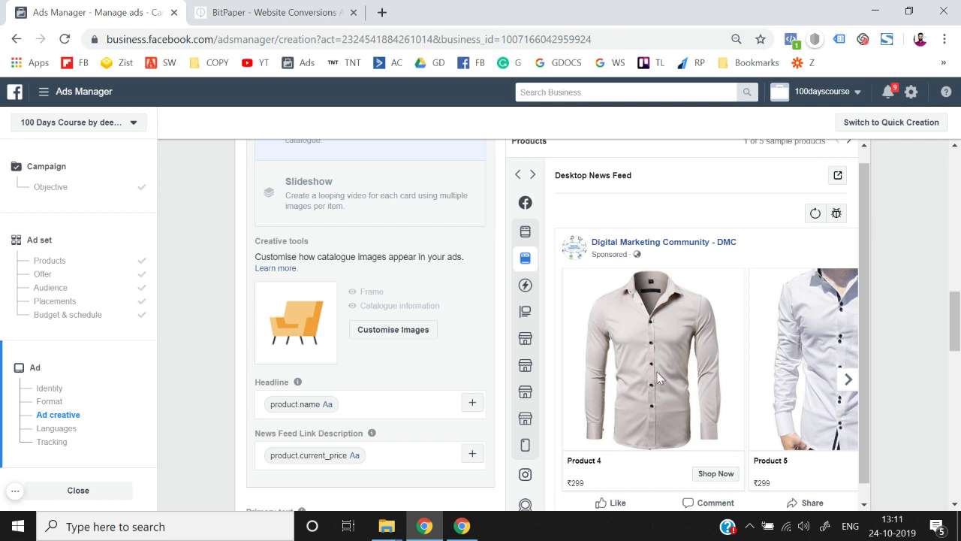
scroll(183, 333, "down", 1)
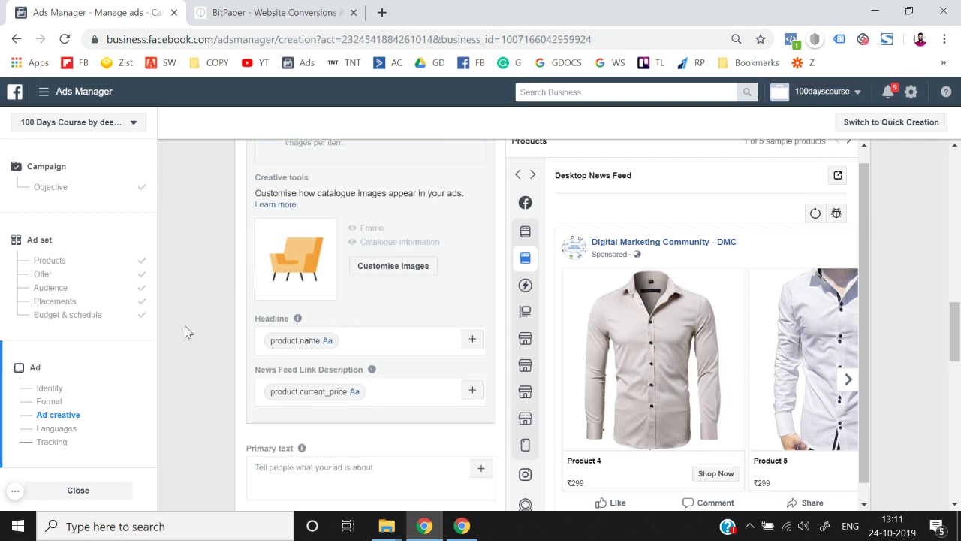
scroll(188, 332, "up", 4)
scroll(188, 332, "down", 3)
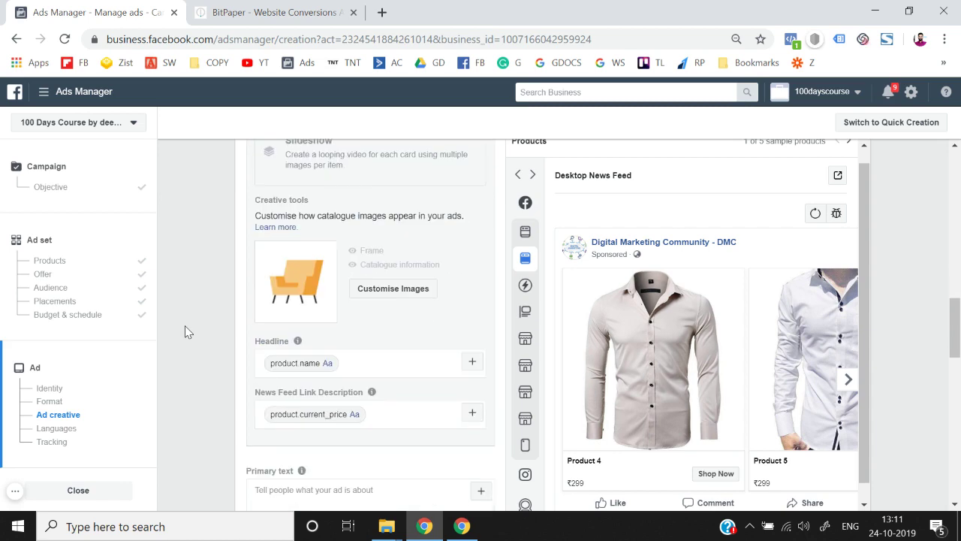
scroll(422, 296, "up", 4)
scroll(200, 286, "up", 1)
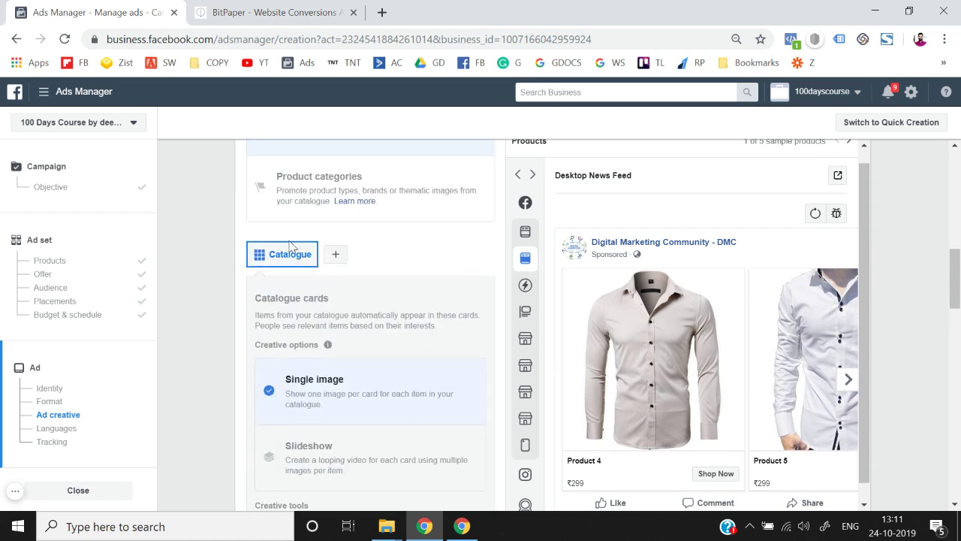
scroll(217, 380, "down", 1)
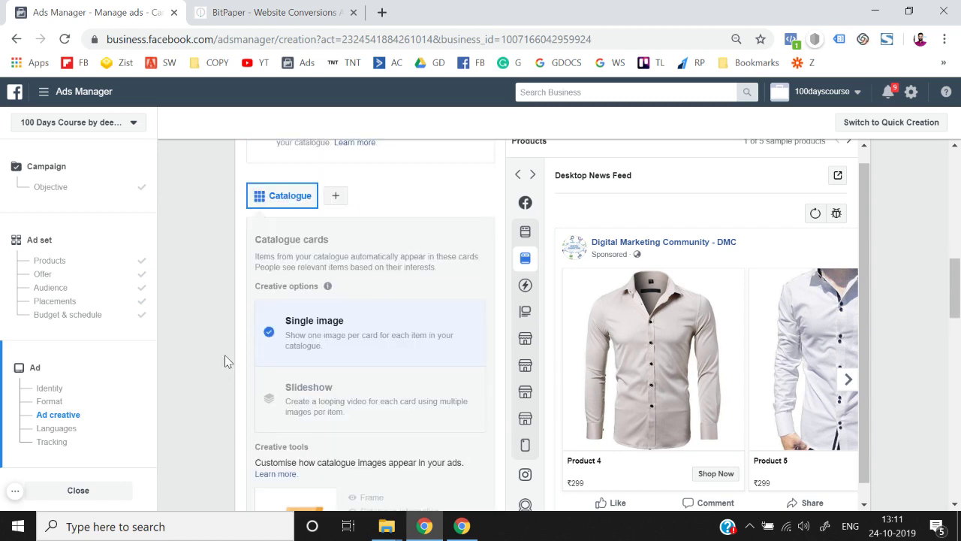
scroll(228, 361, "down", 1)
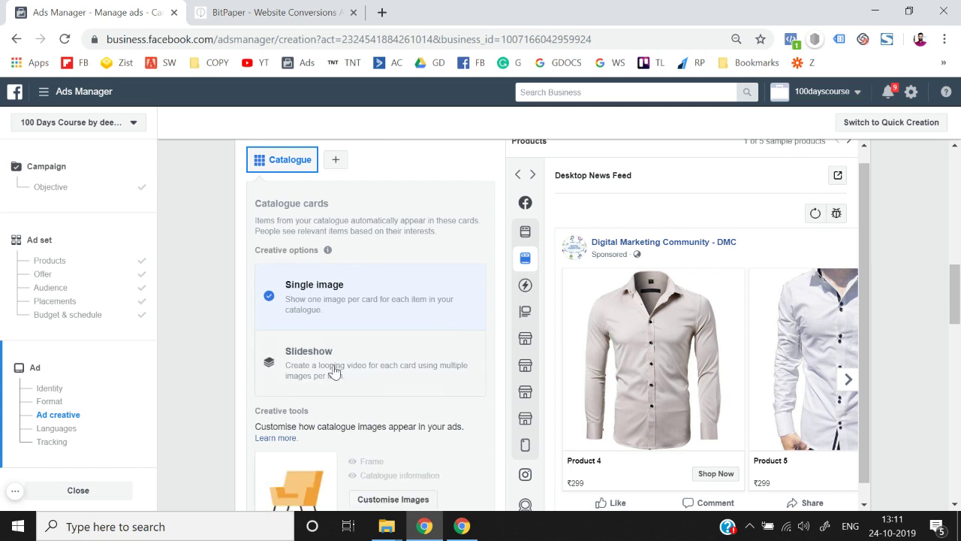
scroll(198, 340, "down", 3)
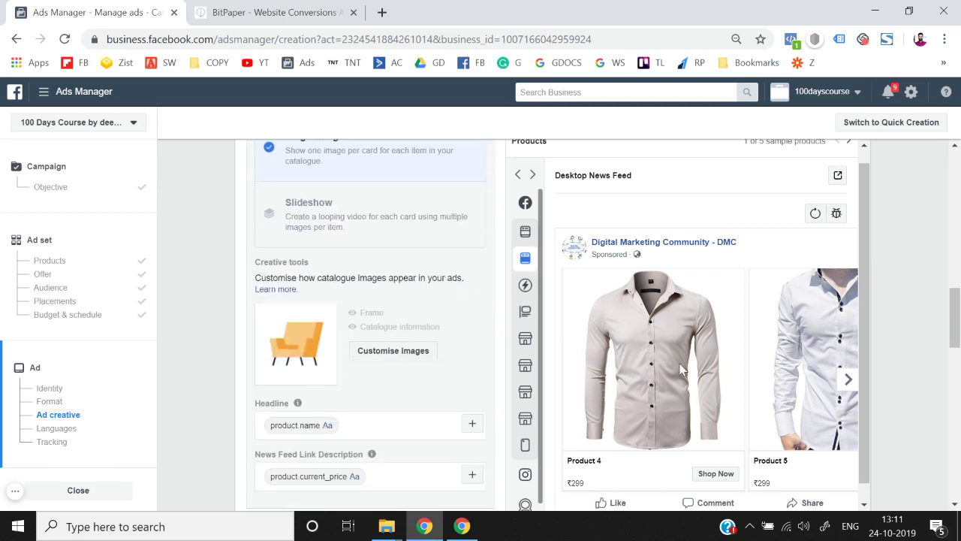
scroll(334, 381, "down", 3)
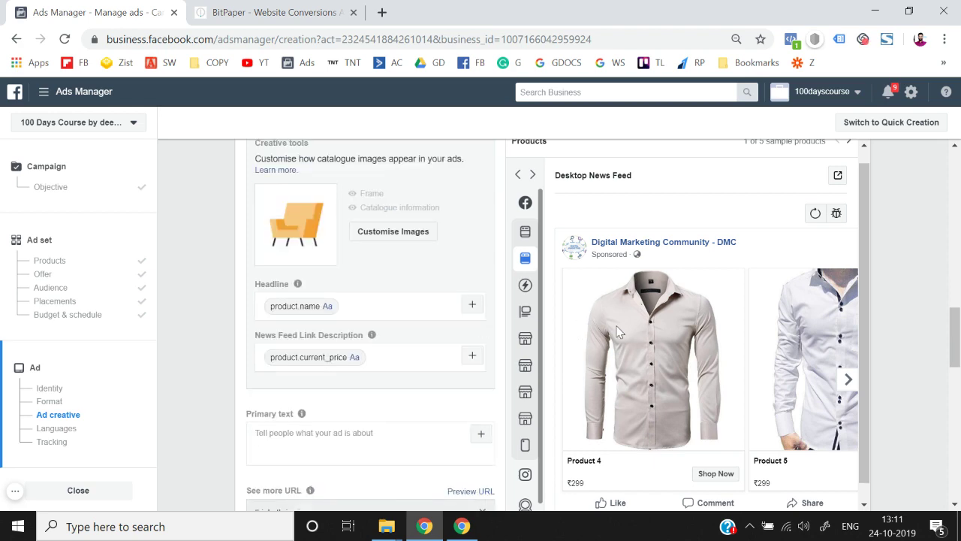
- Try the Price and Free delivery information overlays on the catalogue images, and inspect the overlay's shape, font, colour, opacity and position options
left_click(389, 245)
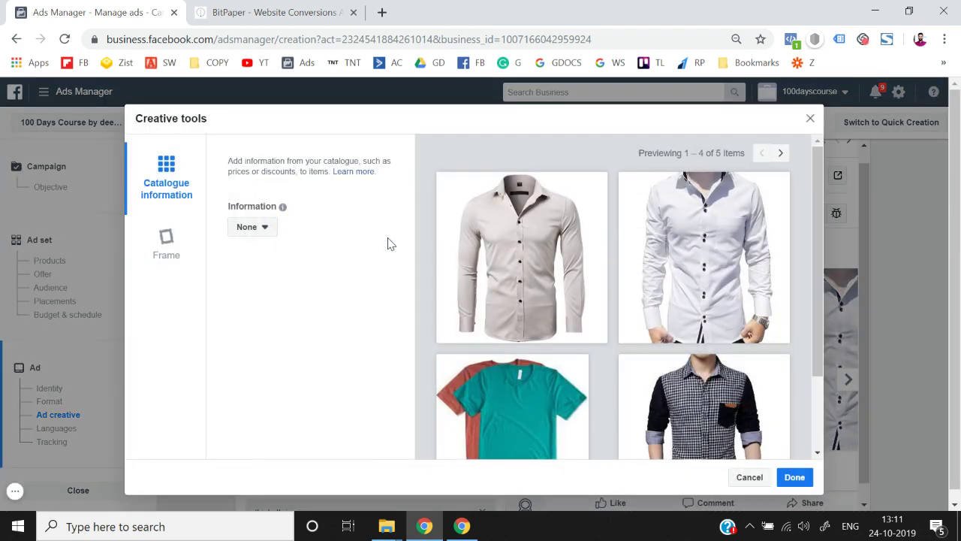
left_click(249, 229)
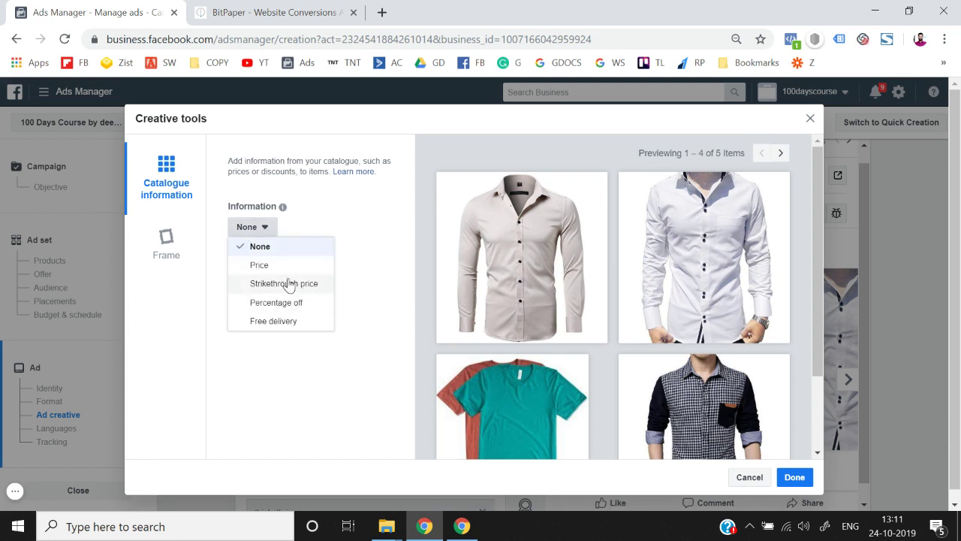
left_click(259, 265)
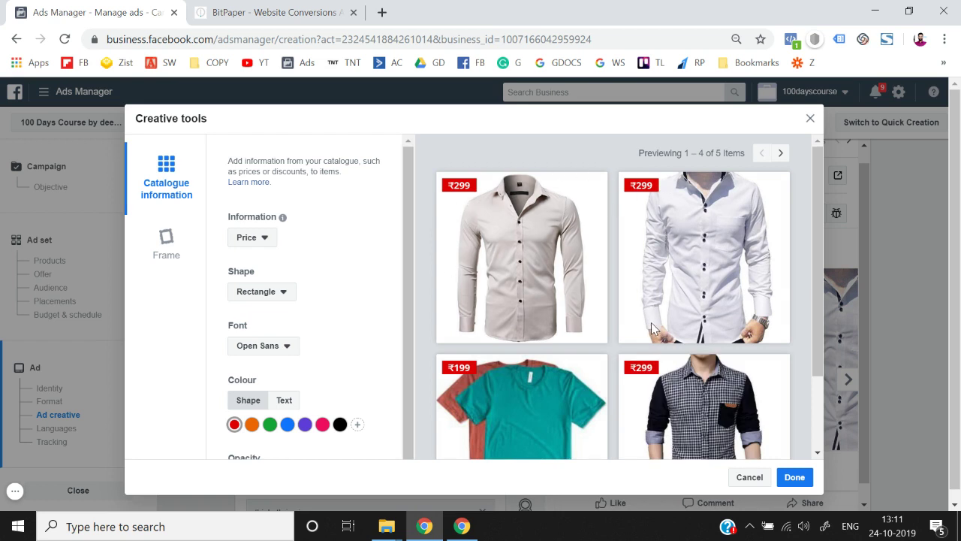
left_click(248, 243)
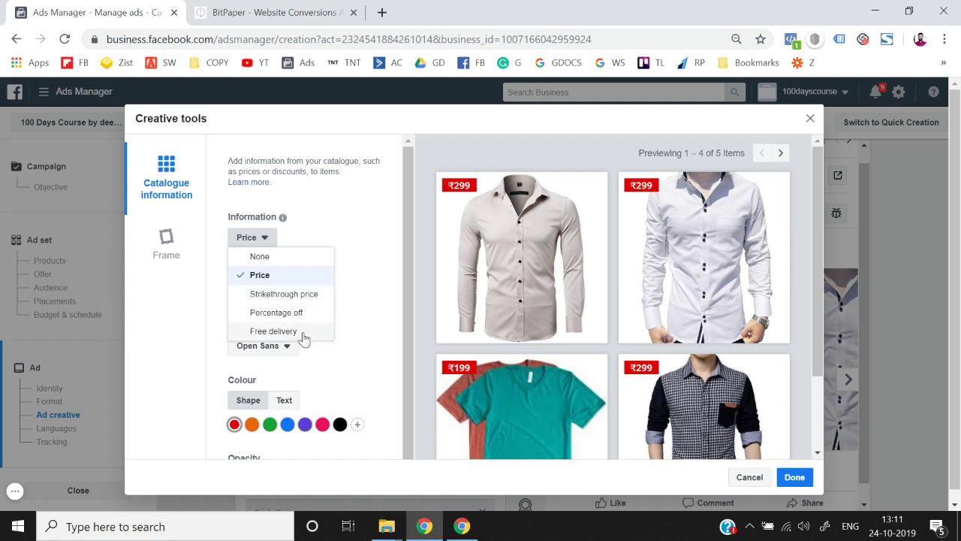
left_click(274, 332)
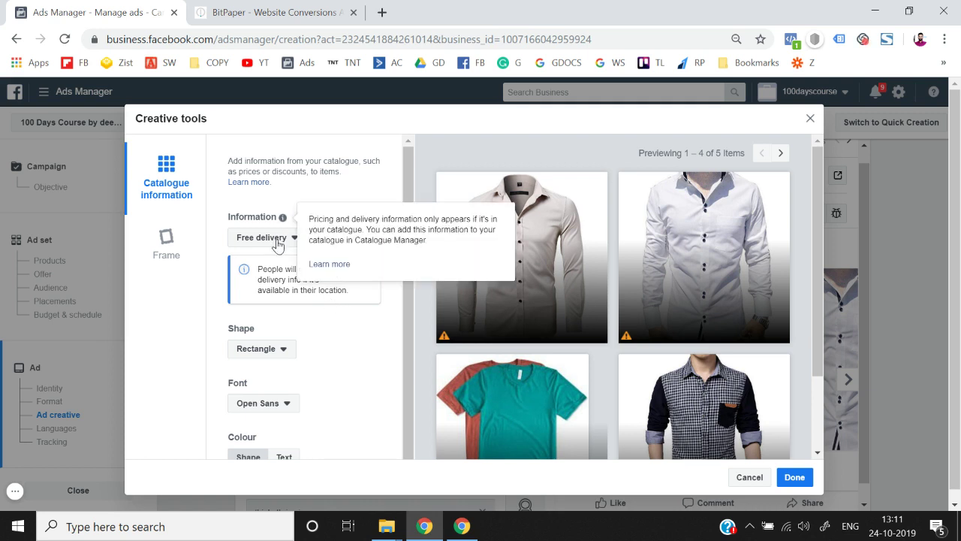
scroll(329, 327, "down", 1)
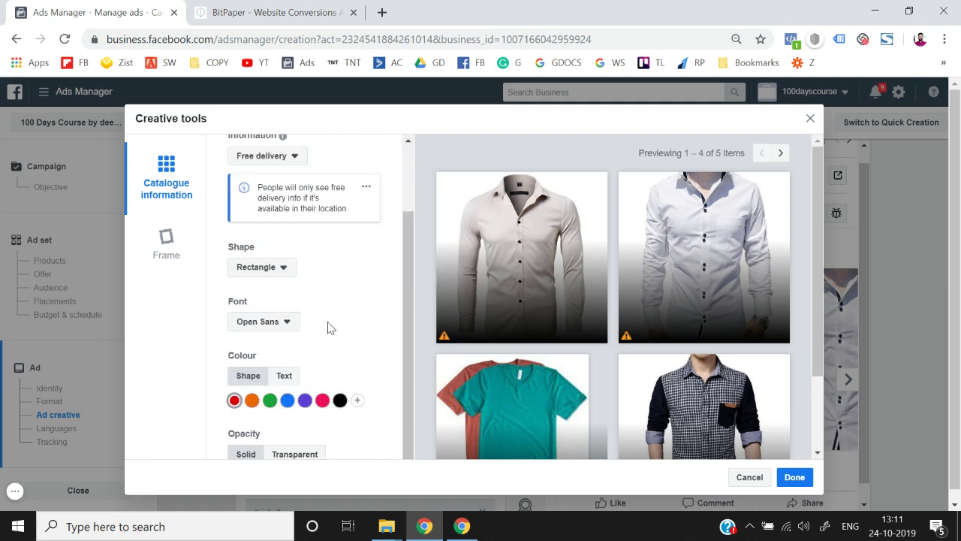
scroll(329, 327, "down", 1)
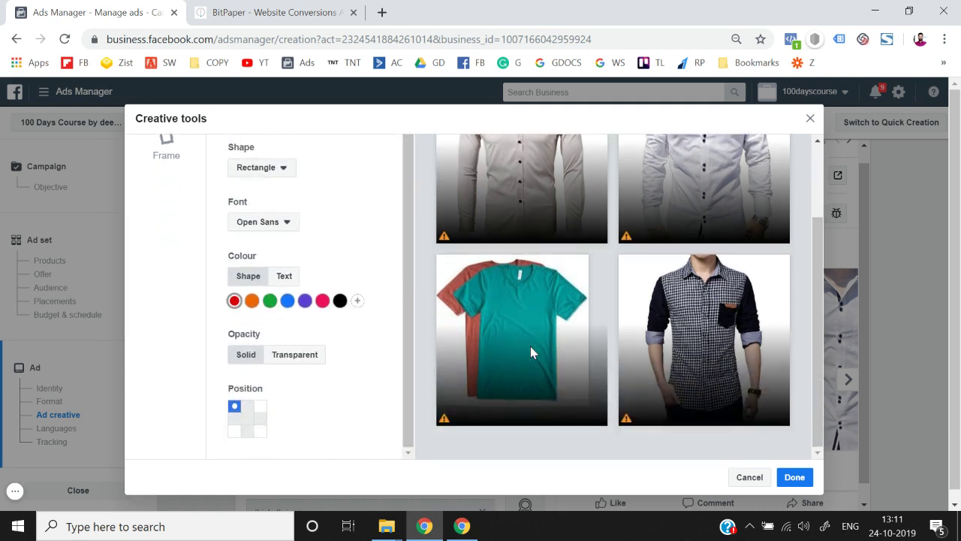
scroll(336, 270, "up", 1)
scroll(337, 270, "up", 1)
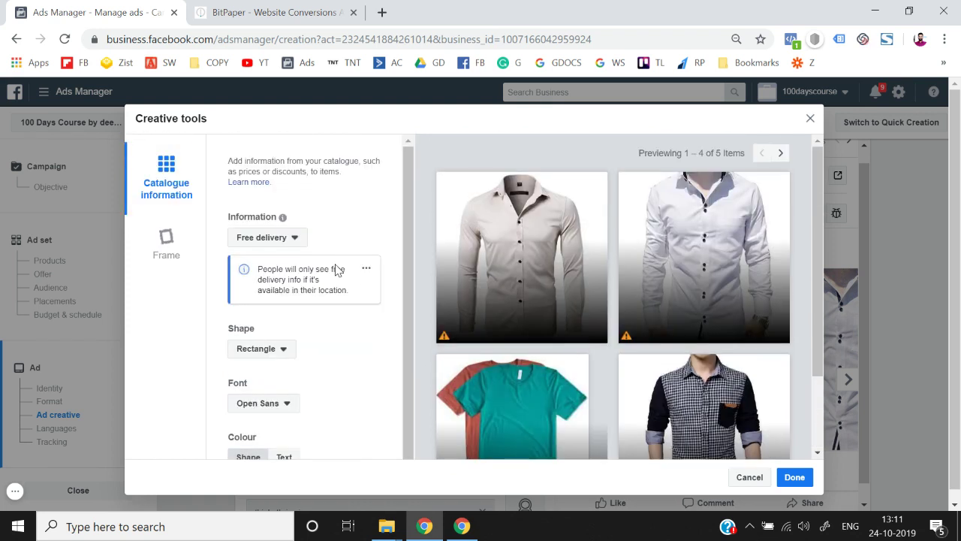
- Switch the catalogue image overlay back to Price, and reset the information to None
left_click(268, 239)
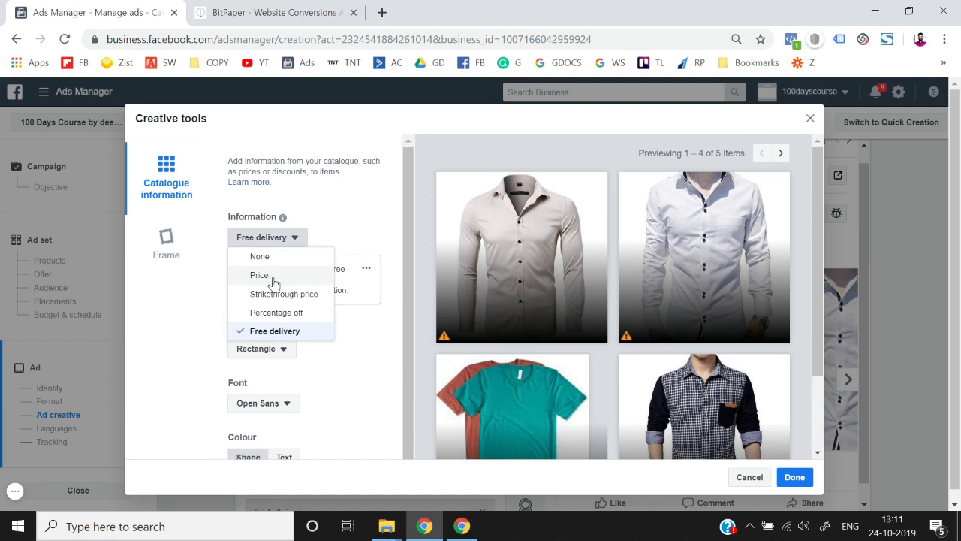
left_click(275, 278)
left_click(260, 239)
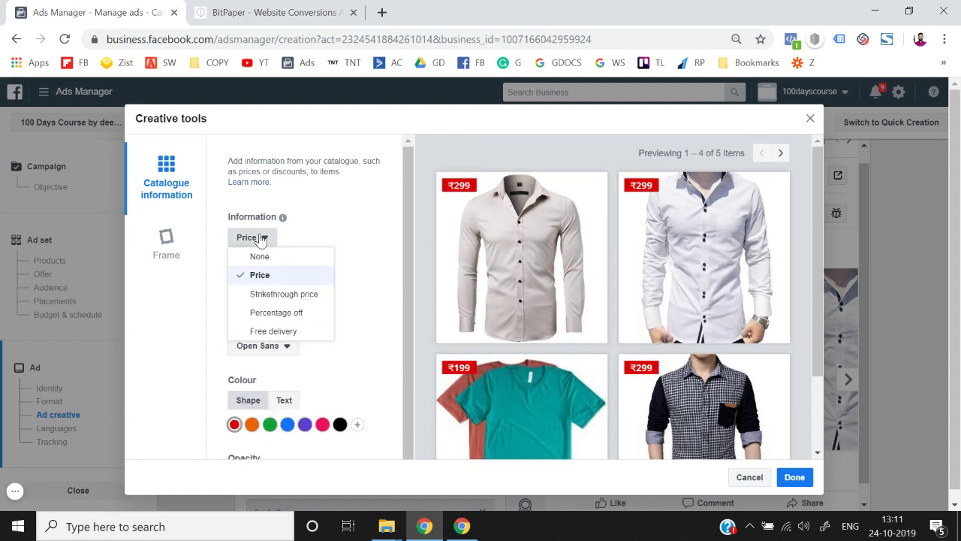
left_click(263, 256)
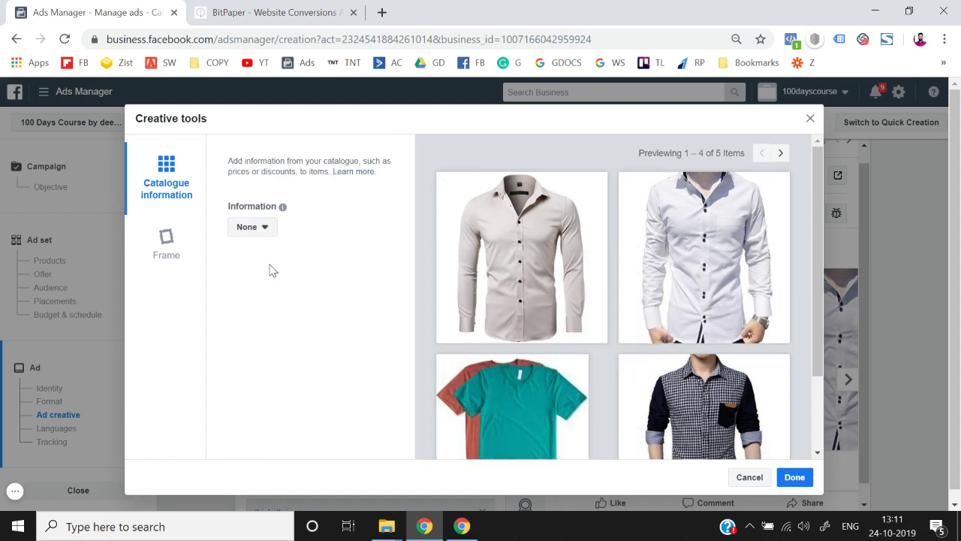
- Try a Custom frame for the catalogue images, check its image specifications, and leave the creative tools without applying anything
left_click(158, 242)
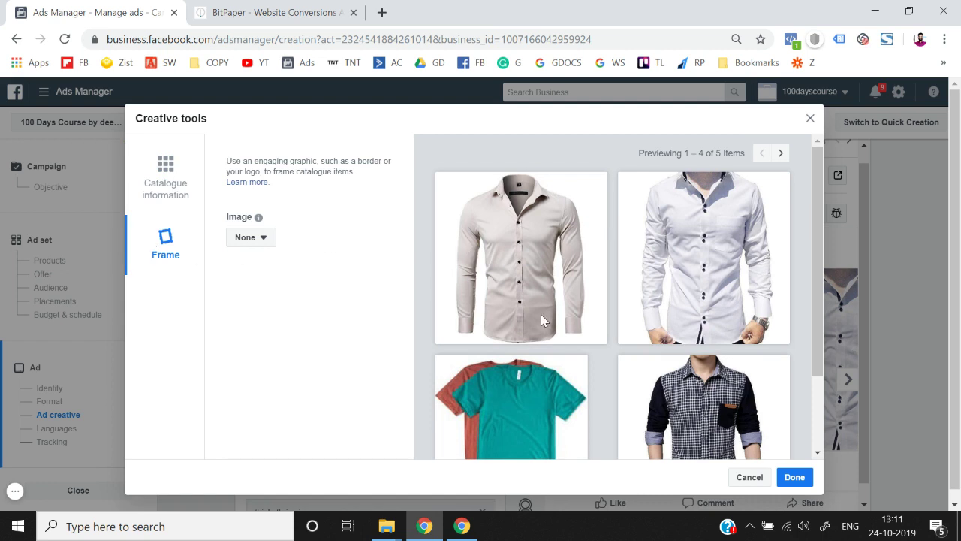
left_click(249, 239)
left_click(262, 276)
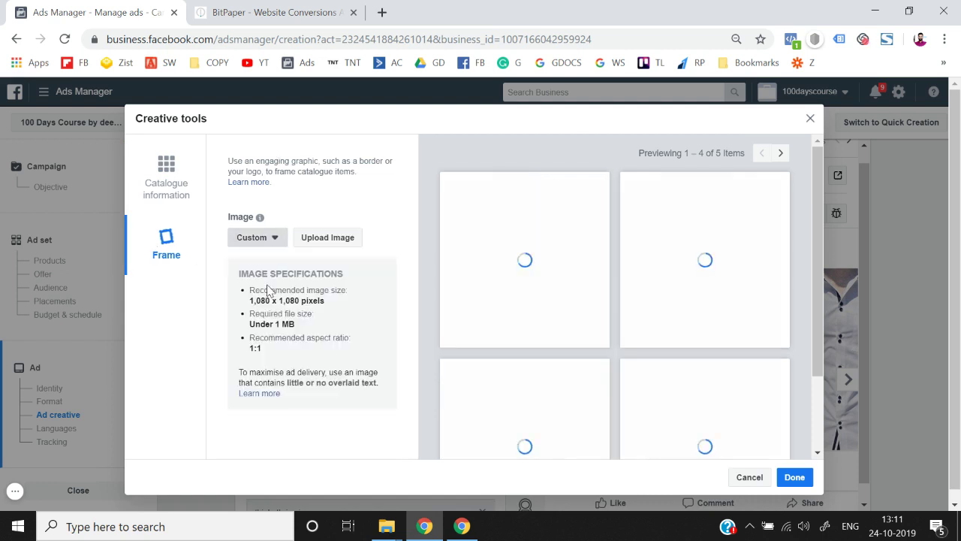
scroll(356, 339, "down", 2)
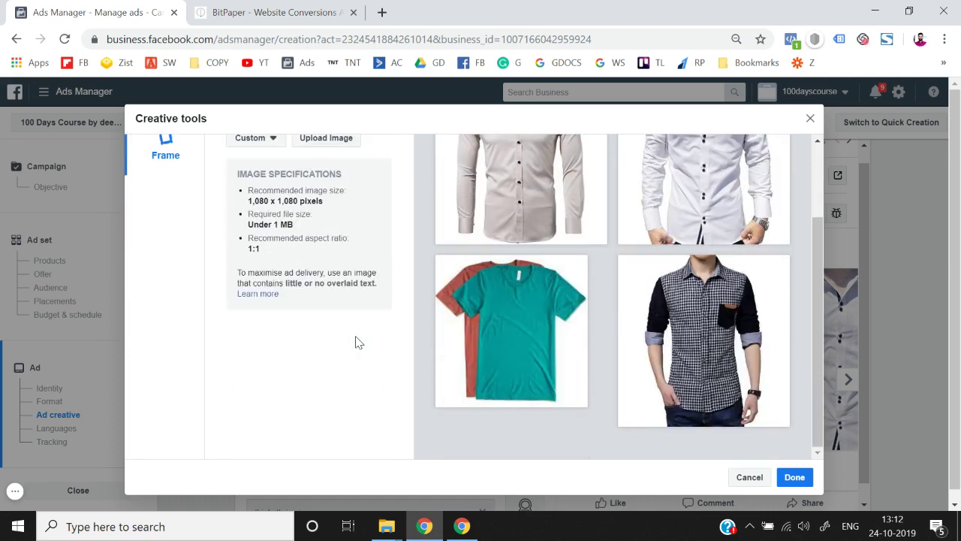
scroll(357, 342, "up", 2)
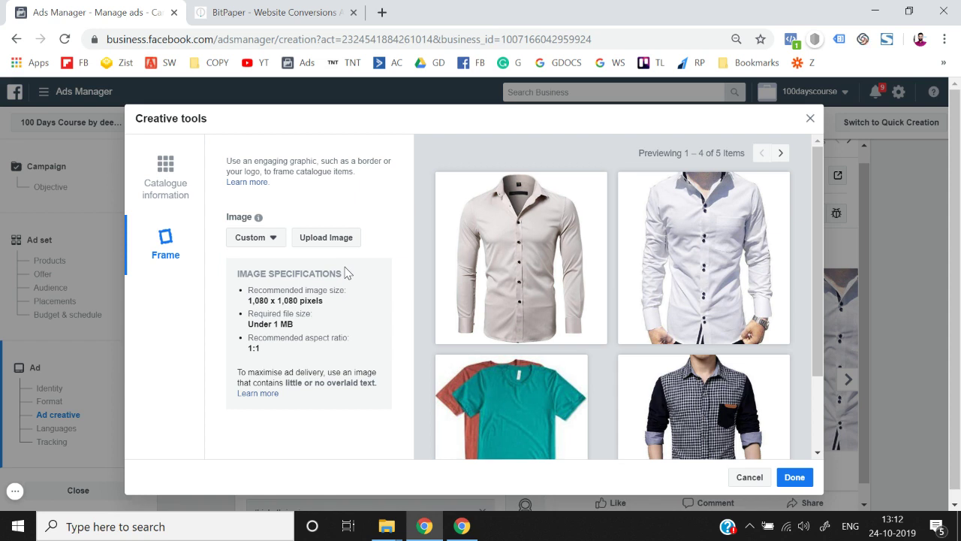
left_click(810, 118)
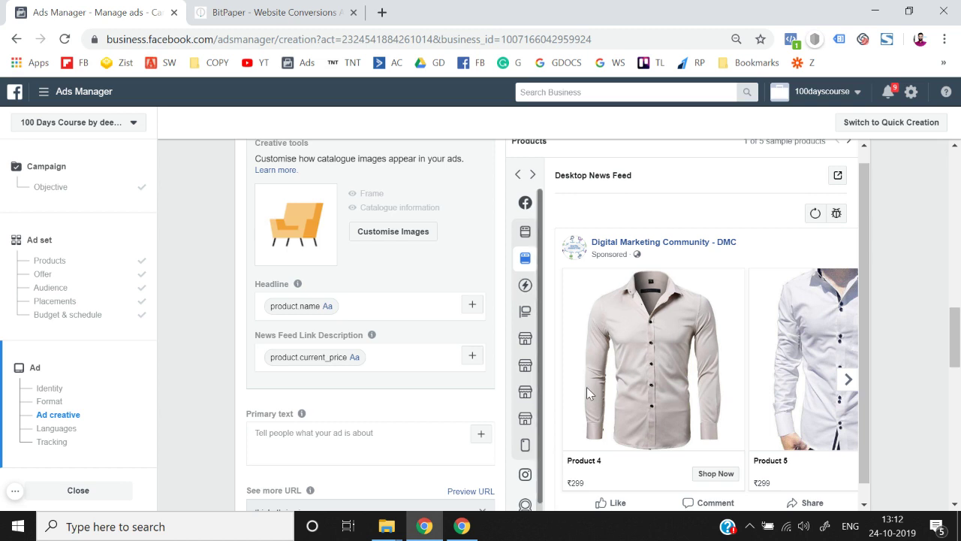
- Check the ad's link, deep link and call-to-action settings, including the available mobile app choices
scroll(587, 387, "down", 2)
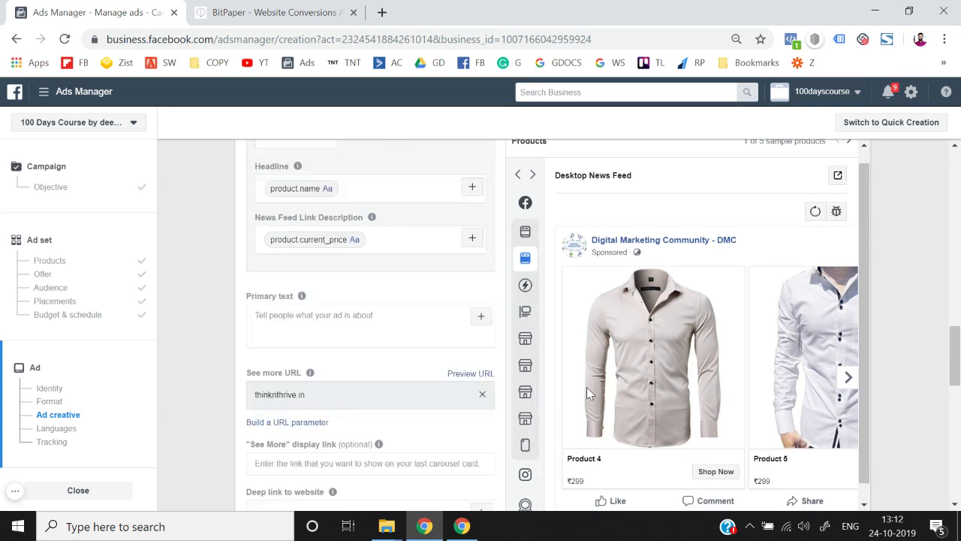
scroll(587, 387, "down", 4)
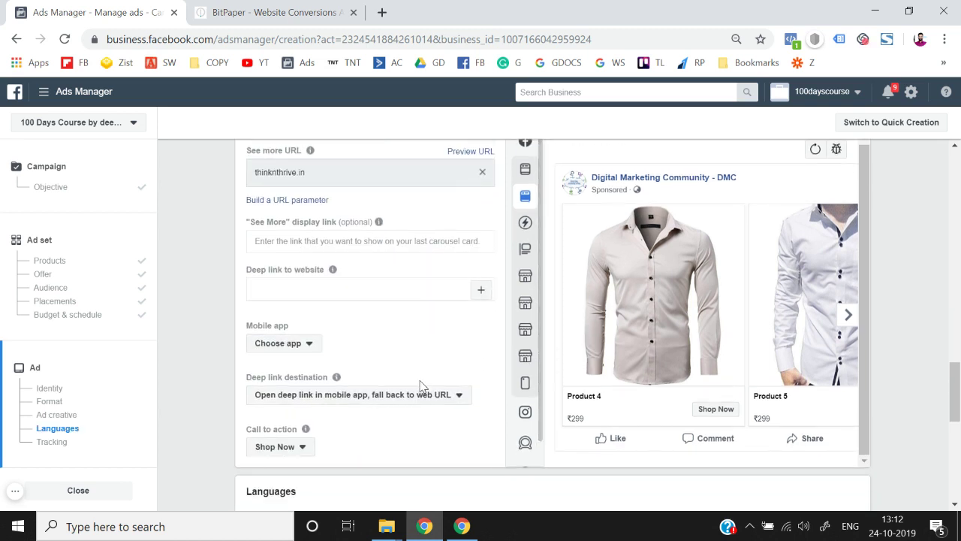
scroll(208, 311, "down", 1)
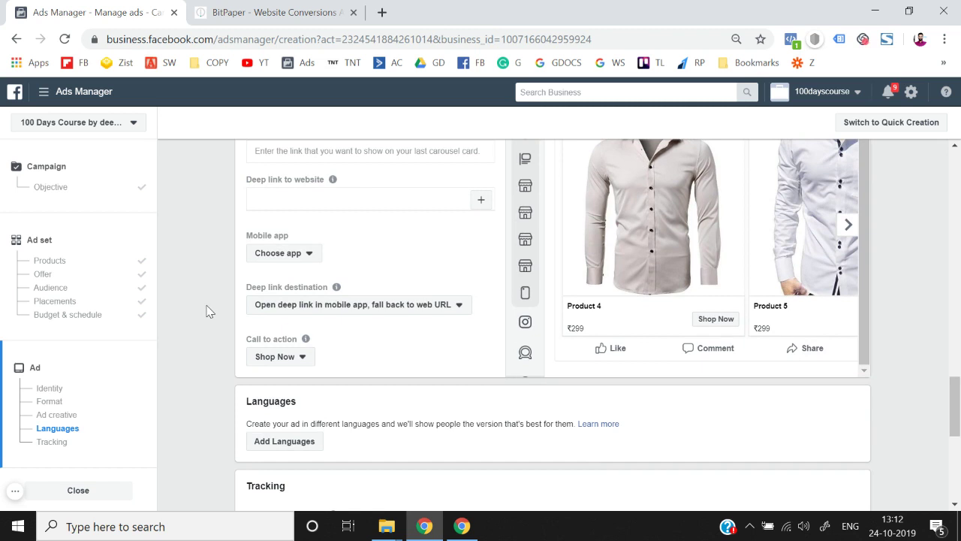
left_click(300, 254)
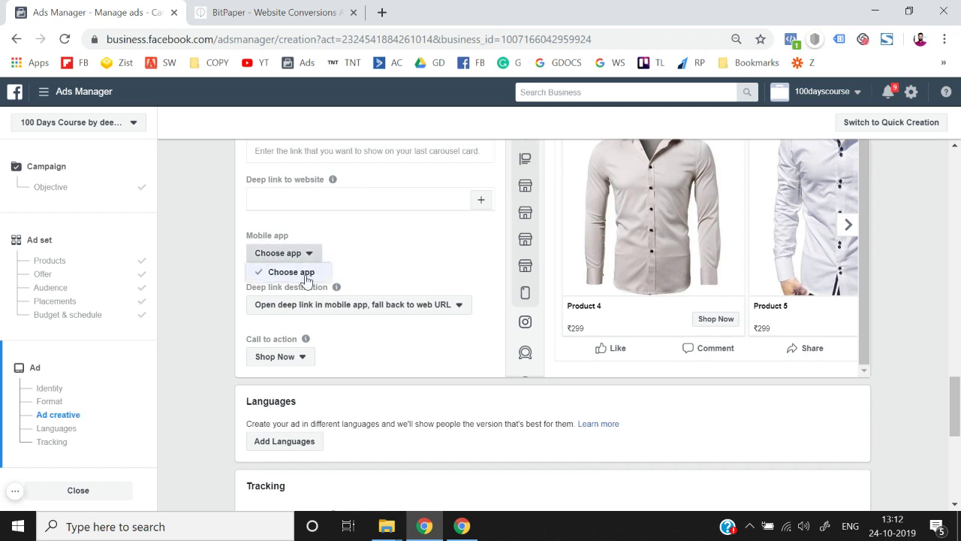
left_click(233, 291)
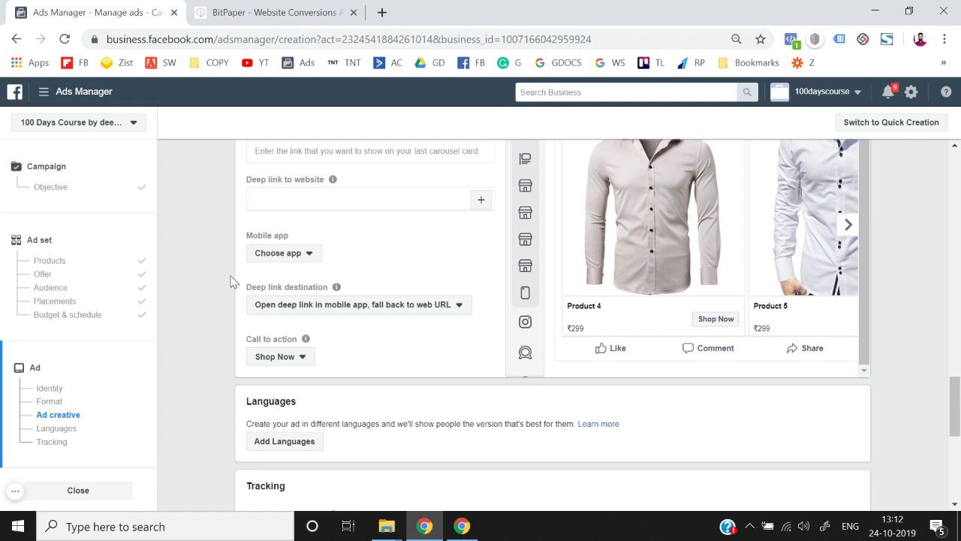
- Review the ad setup from languages and tracking back to its identity, carousel format, catalogue options and catalogue cards
scroll(230, 281, "down", 4)
scroll(231, 281, "up", 12)
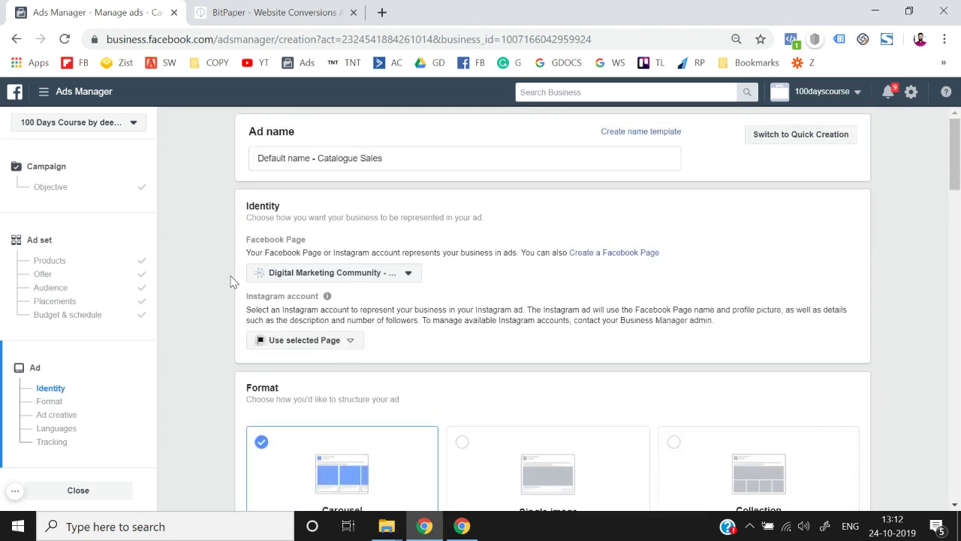
scroll(230, 281, "down", 3)
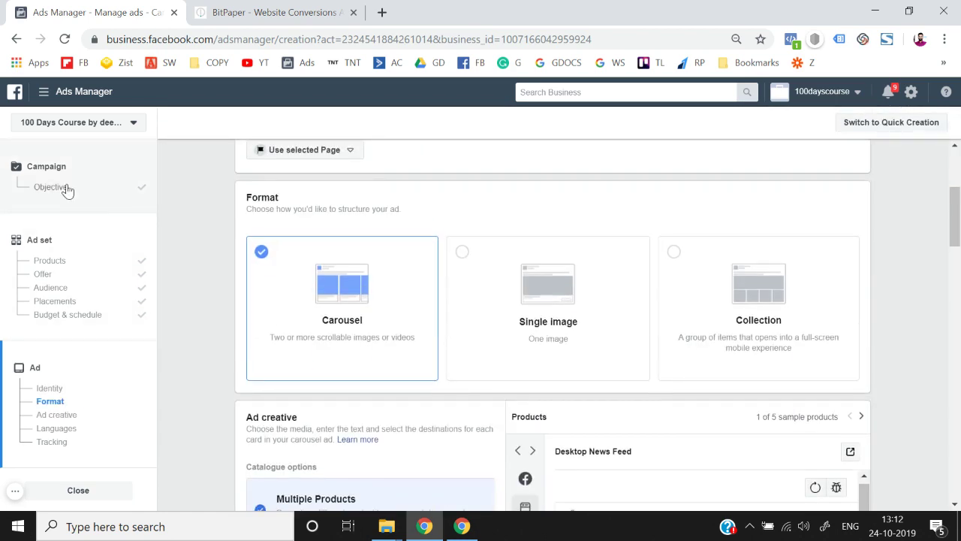
scroll(209, 308, "down", 4)
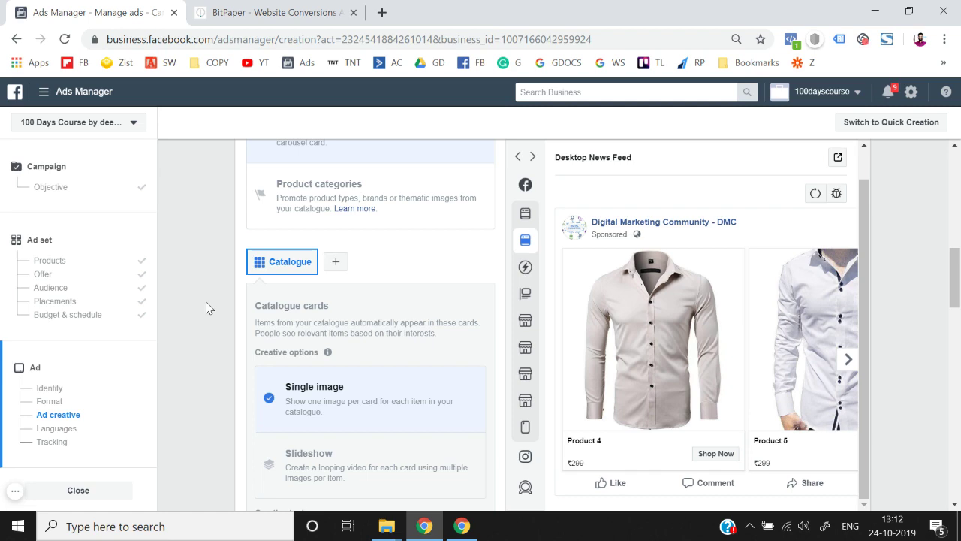
scroll(209, 308, "up", 7)
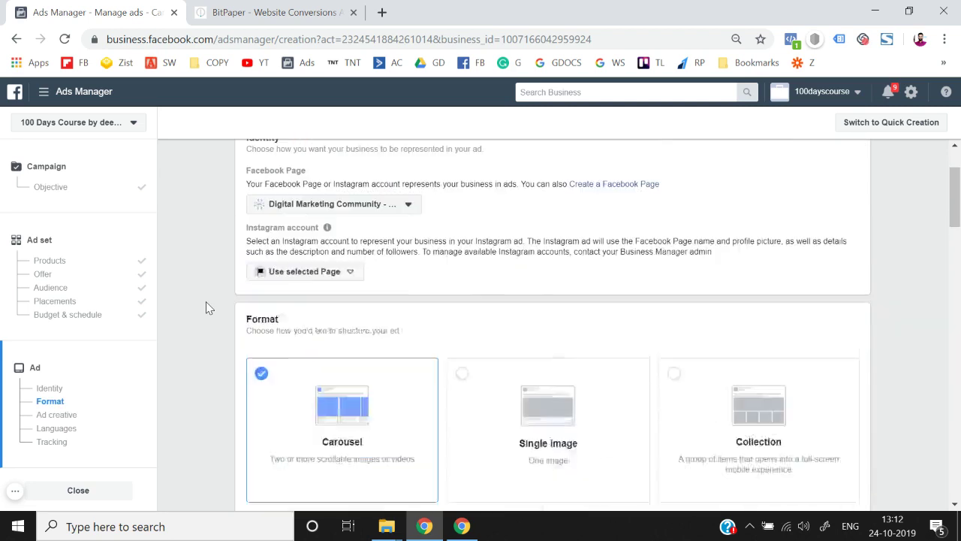
scroll(209, 308, "down", 4)
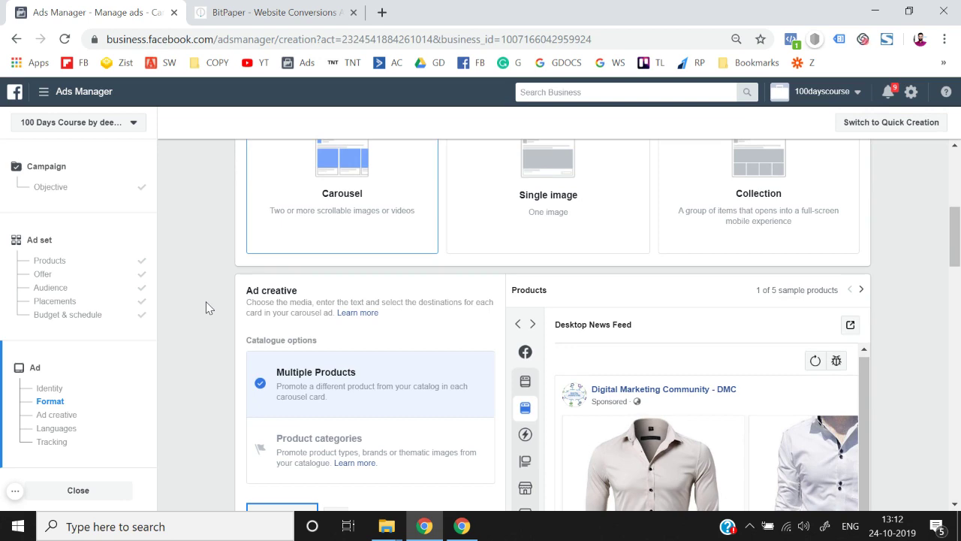
scroll(209, 308, "down", 3)
scroll(206, 306, "up", 1)
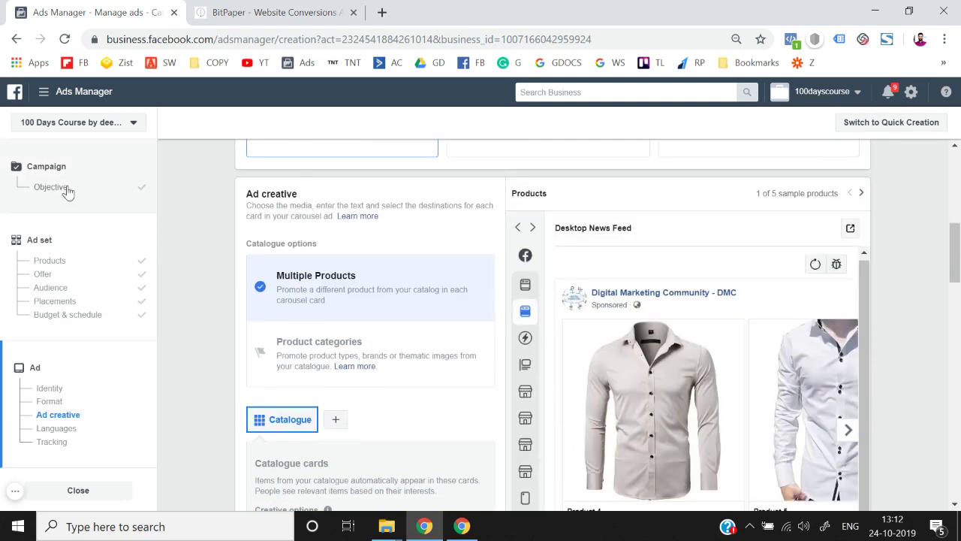
- Revisit the campaign objective and the ad set's product selection, and return to the ad's identity section
left_click(53, 187)
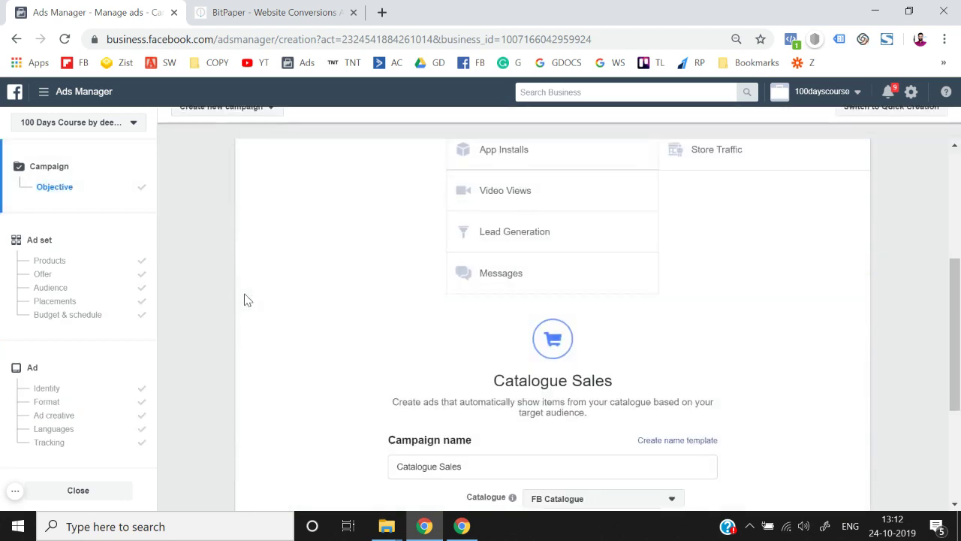
left_click(51, 261)
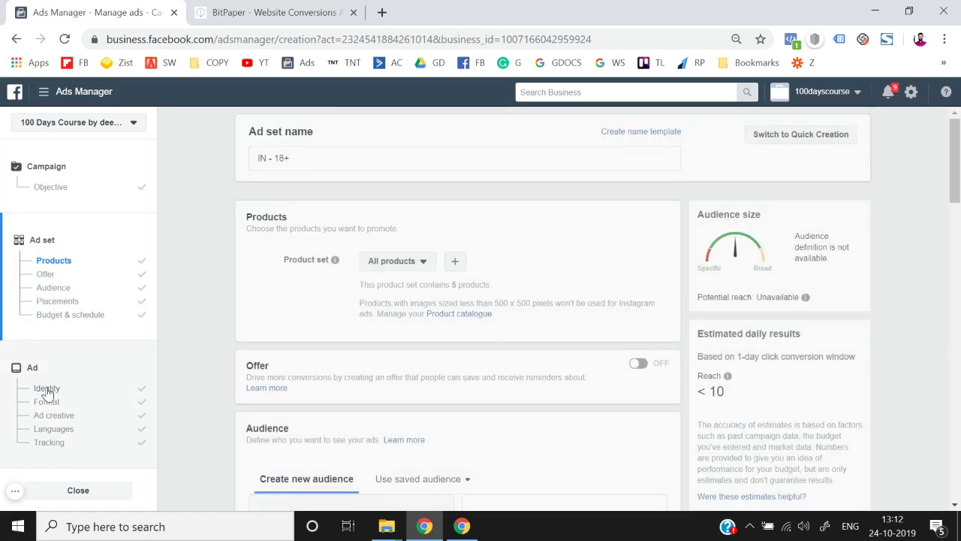
left_click(46, 389)
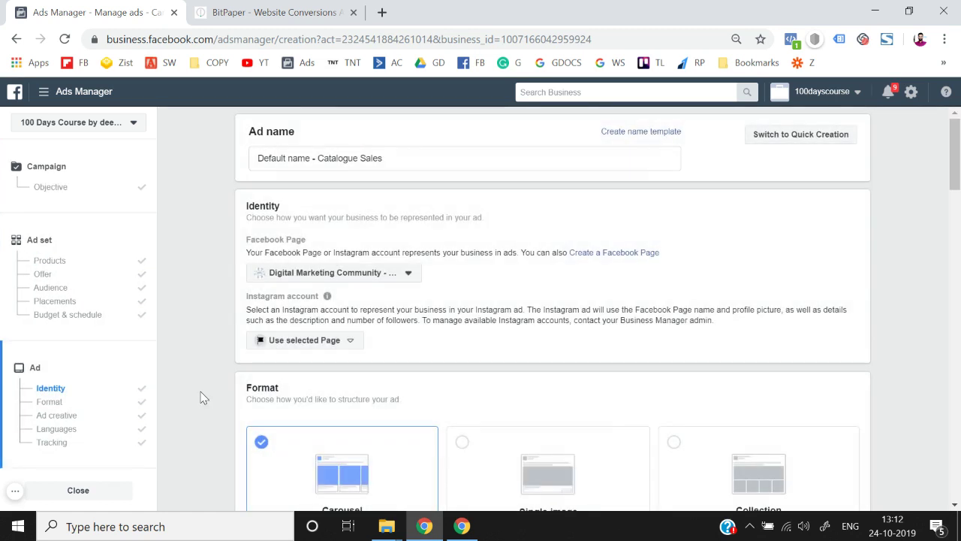
- Review the ad creative section's Multiple Products option, Single image cards, creative tools, headline and description beside the Desktop News Feed preview
scroll(200, 398, "down", 8)
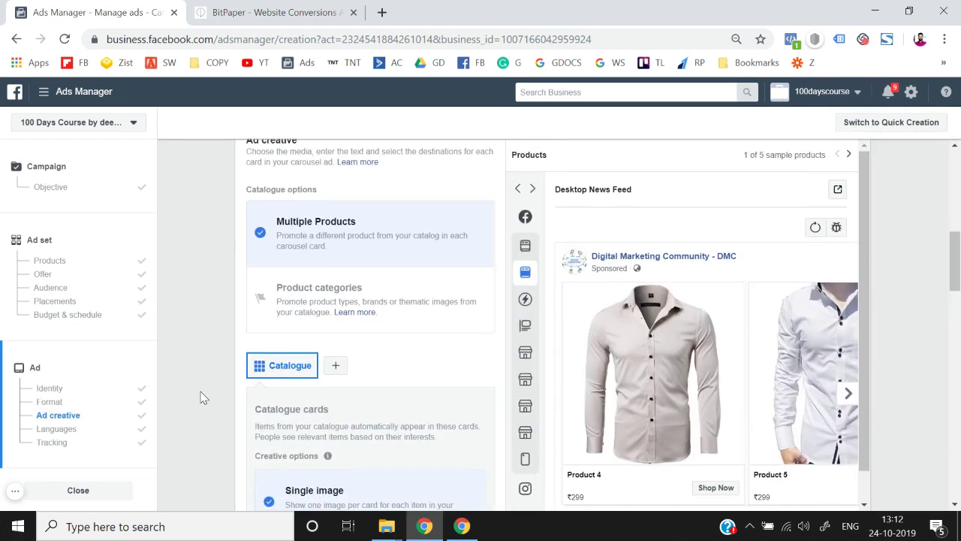
scroll(201, 397, "up", 4)
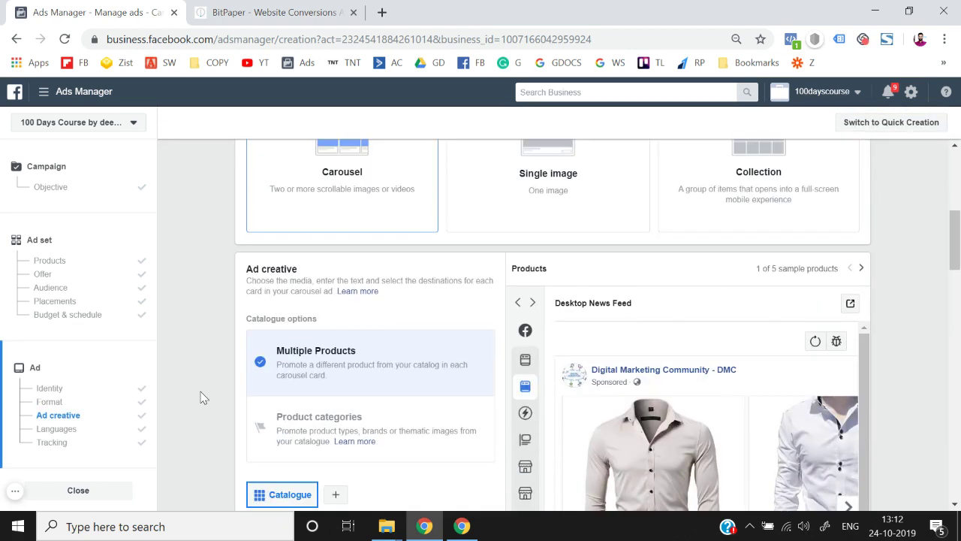
scroll(200, 397, "down", 2)
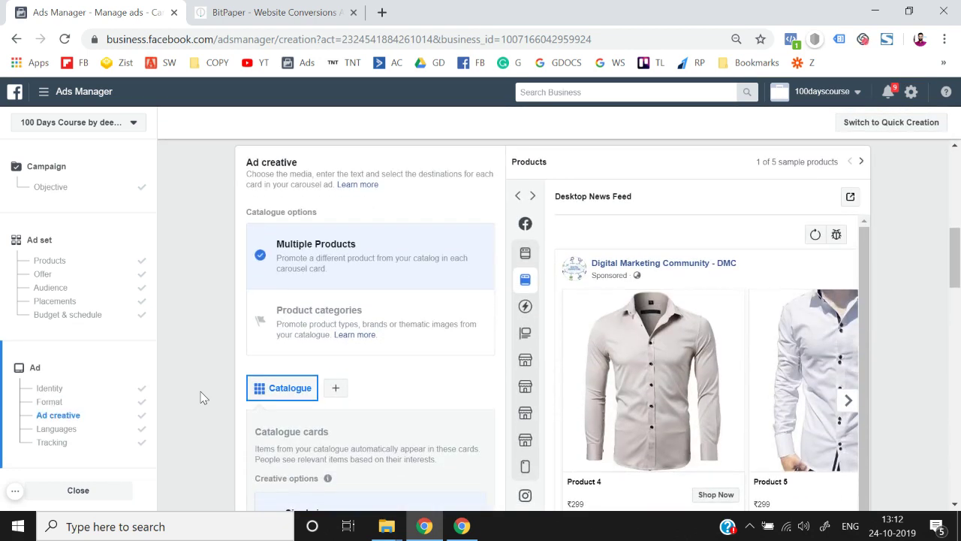
scroll(201, 398, "down", 3)
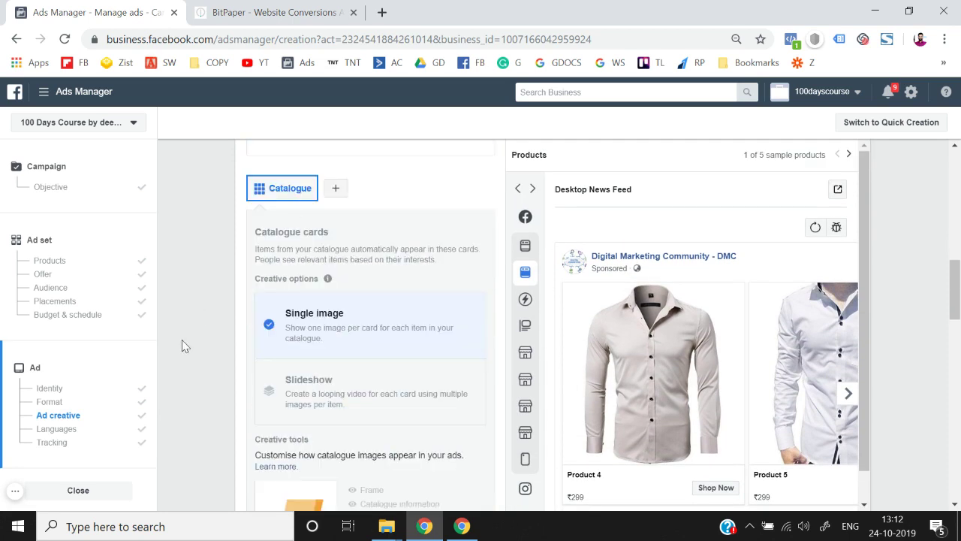
scroll(183, 342, "down", 3)
scroll(183, 347, "down", 2)
scroll(183, 346, "up", 2)
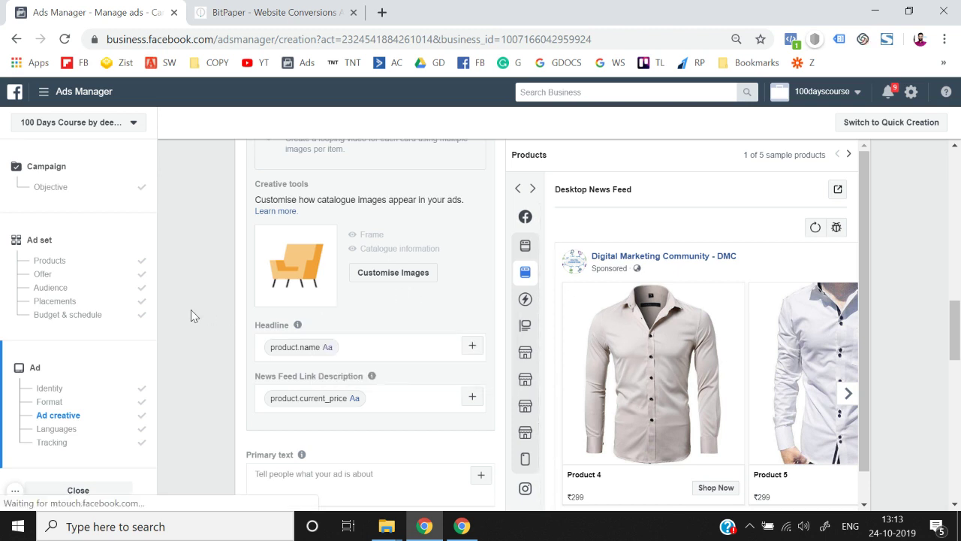
- Check the remaining ad fields, from headline, primary text and See more URL through deep link and call to action to tracking
scroll(190, 310, "down", 1)
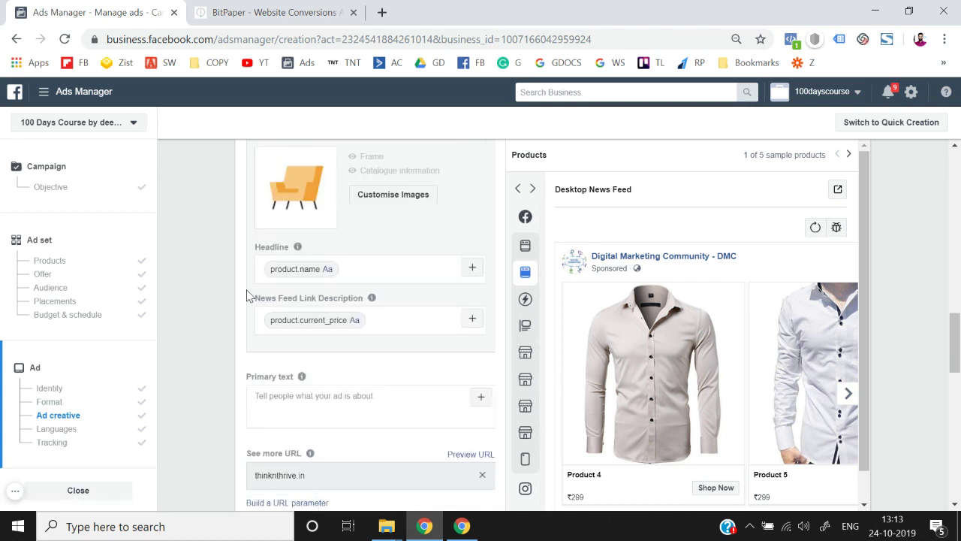
scroll(445, 251, "down", 1)
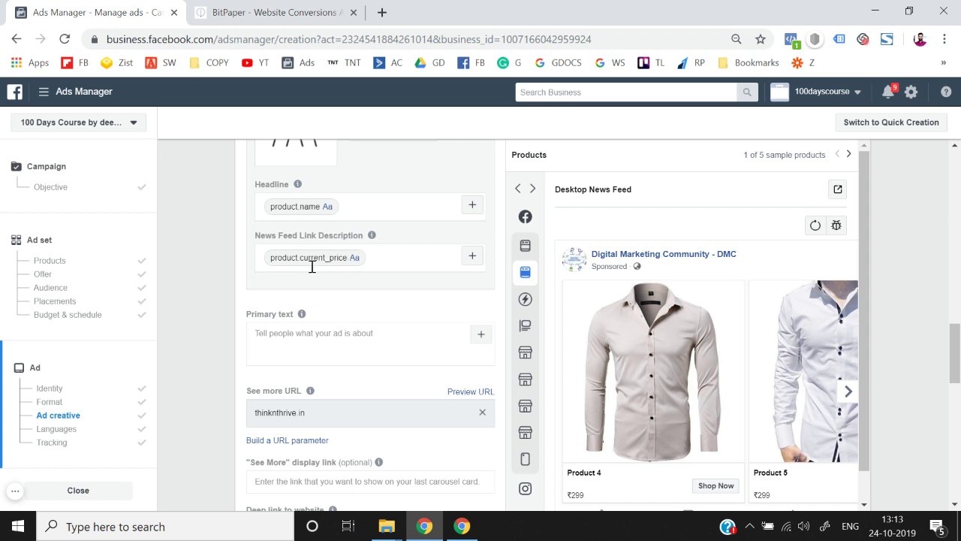
scroll(311, 267, "down", 1)
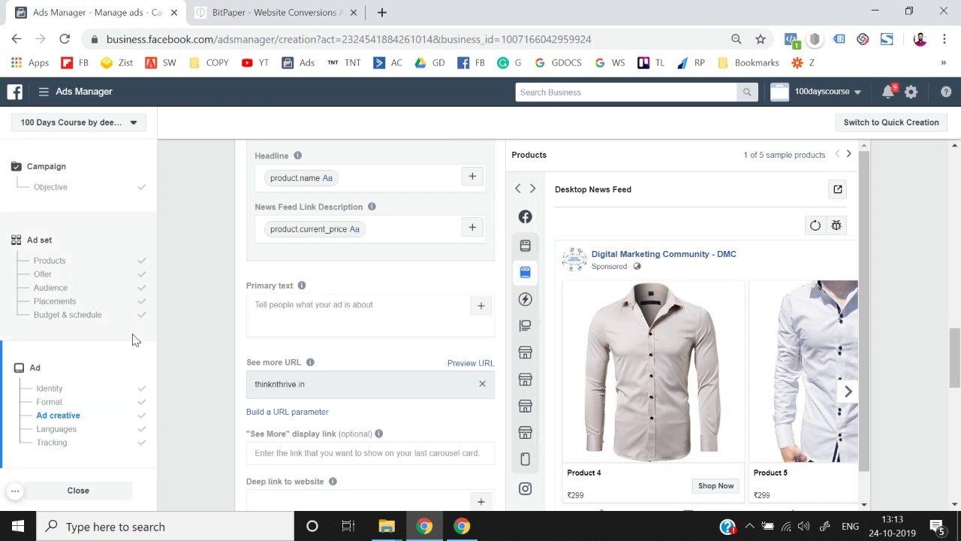
scroll(223, 333, "down", 2)
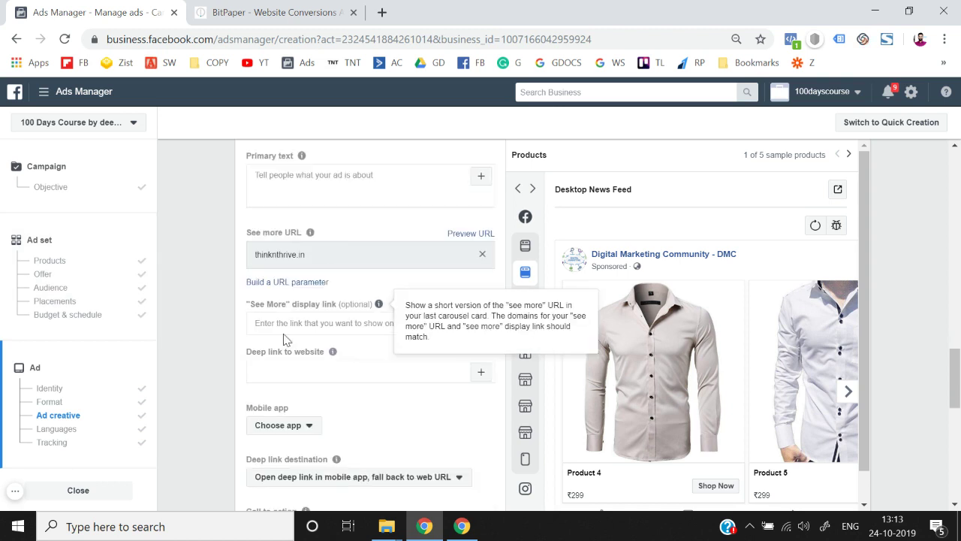
scroll(284, 340, "down", 1)
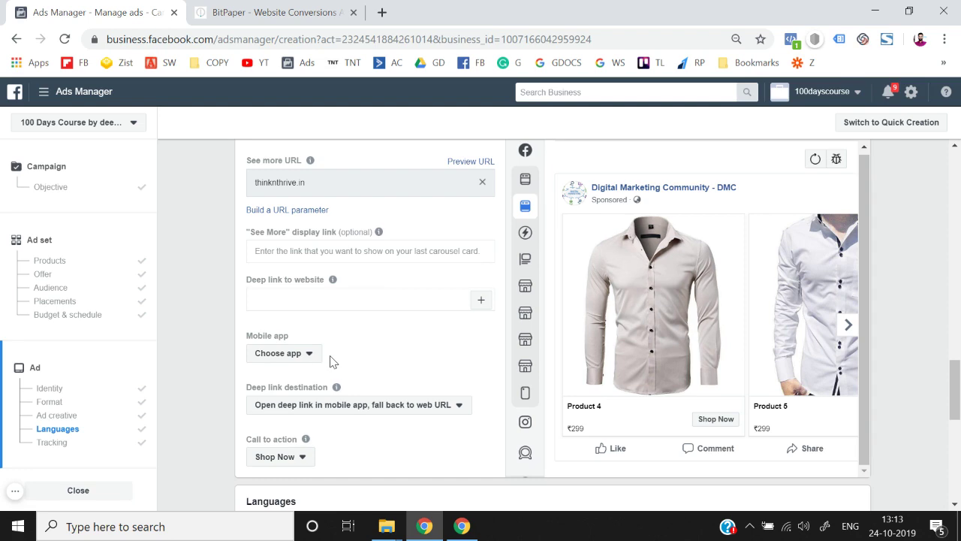
scroll(333, 362, "down", 1)
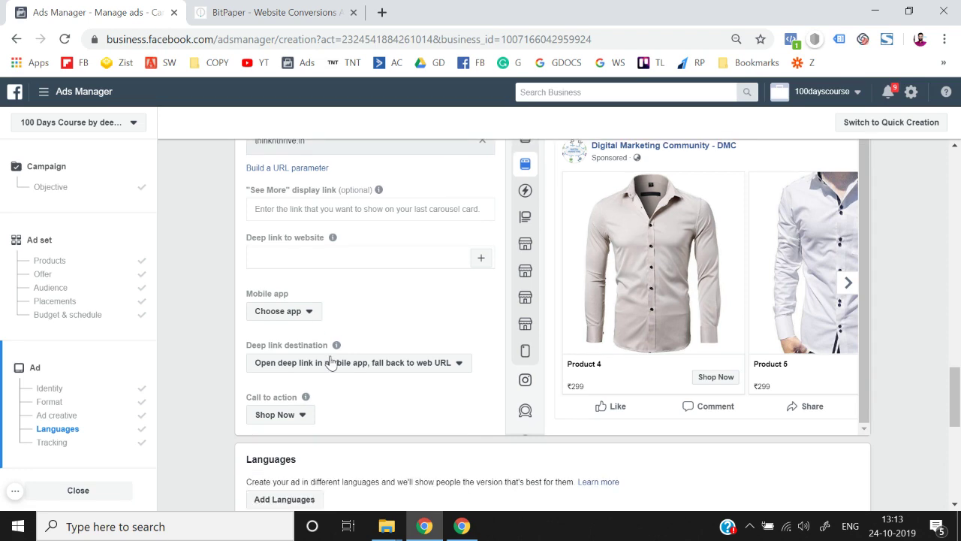
scroll(332, 362, "down", 3)
scroll(384, 386, "down", 3)
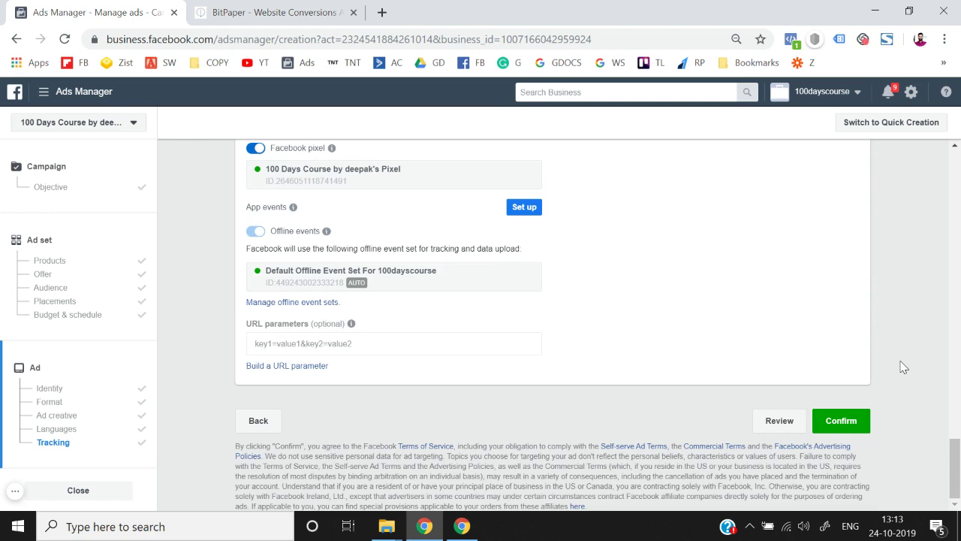
- Recheck the whole ad setup from name, identity and format through catalogue creative options to the tracking settings before confirmation
scroll(904, 367, "up", 8)
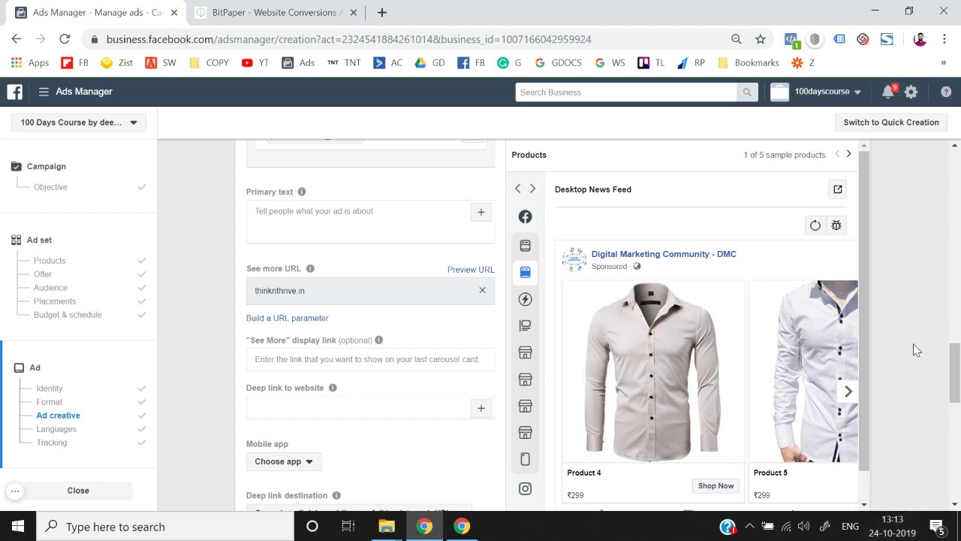
scroll(917, 323, "up", 4)
scroll(917, 322, "up", 10)
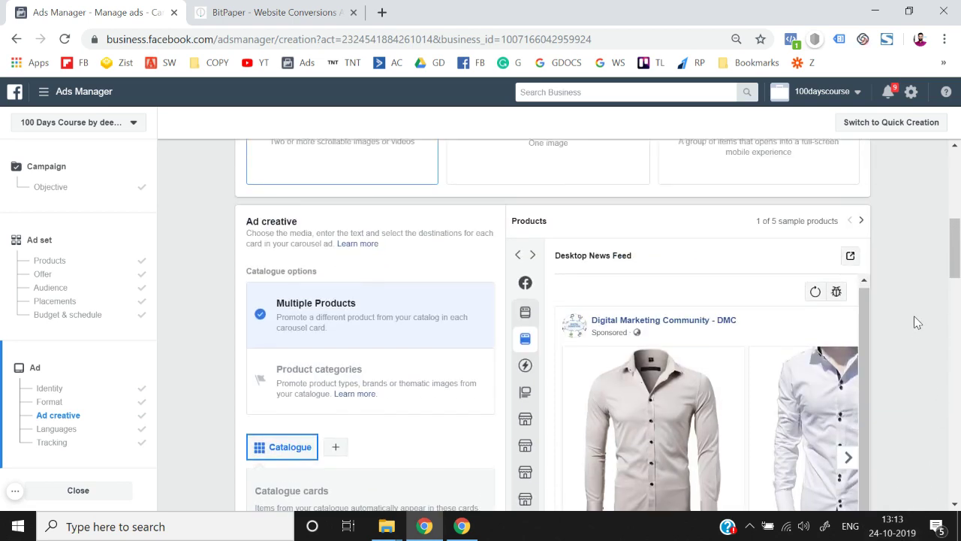
scroll(917, 322, "down", 1)
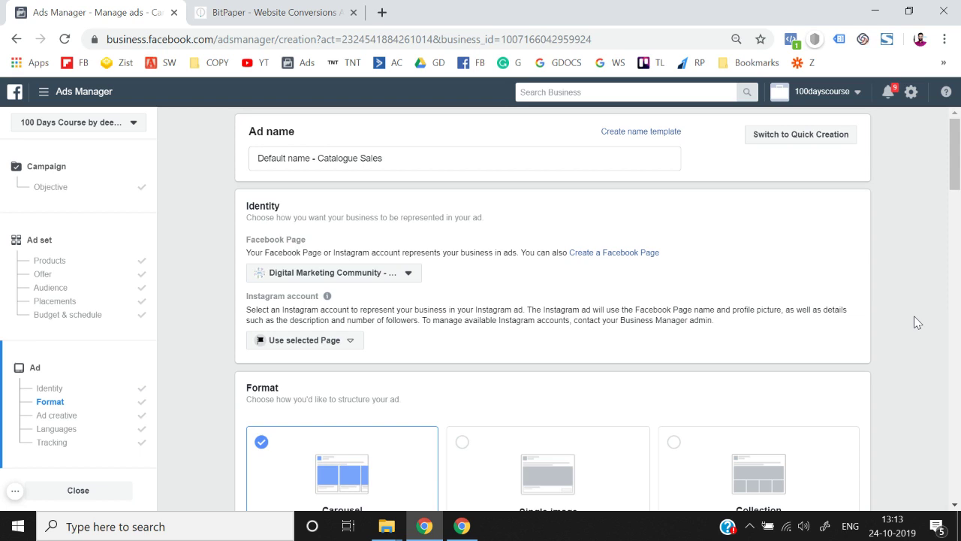
scroll(917, 323, "down", 5)
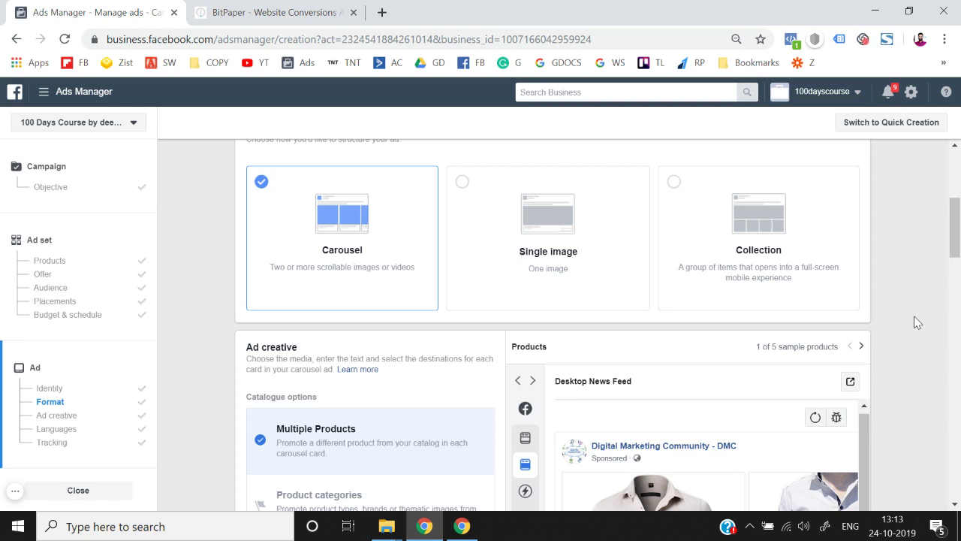
scroll(917, 323, "down", 7)
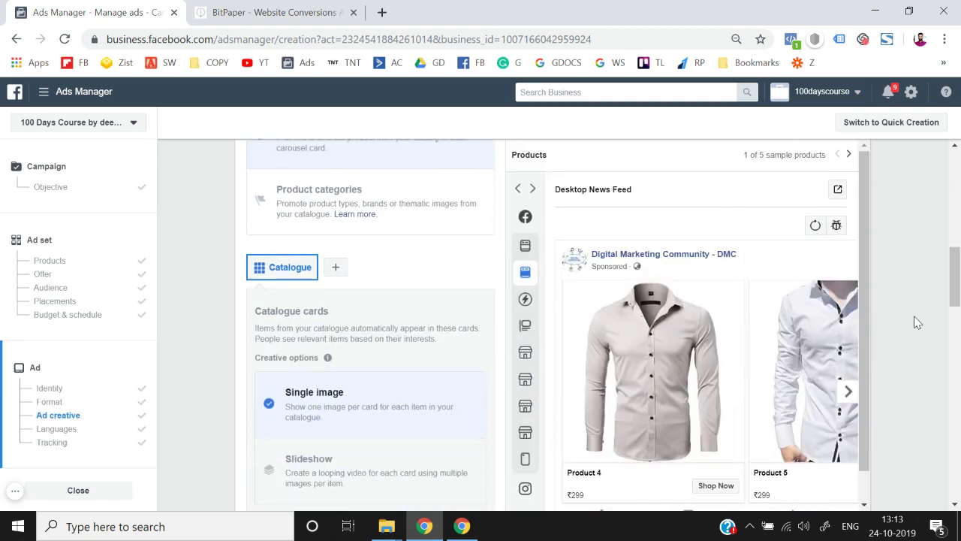
scroll(917, 322, "down", 10)
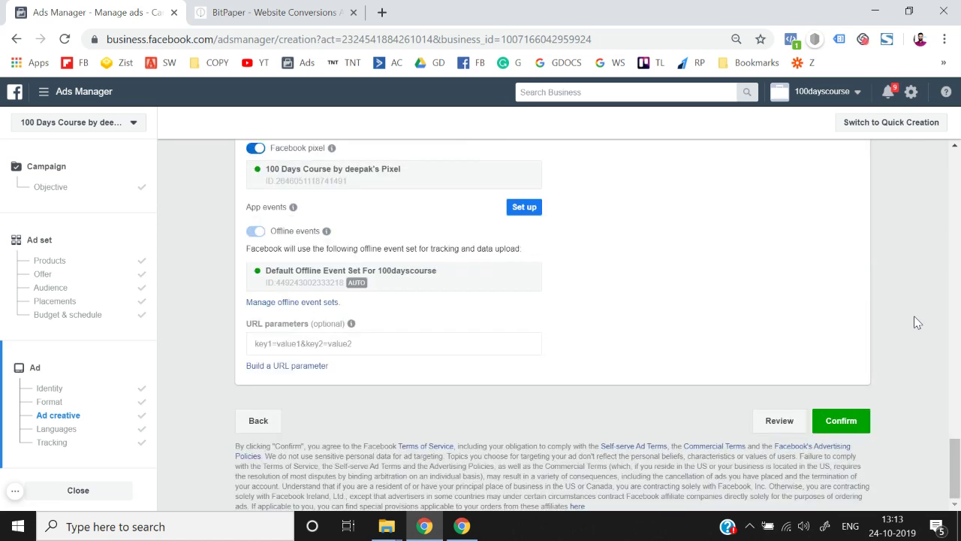